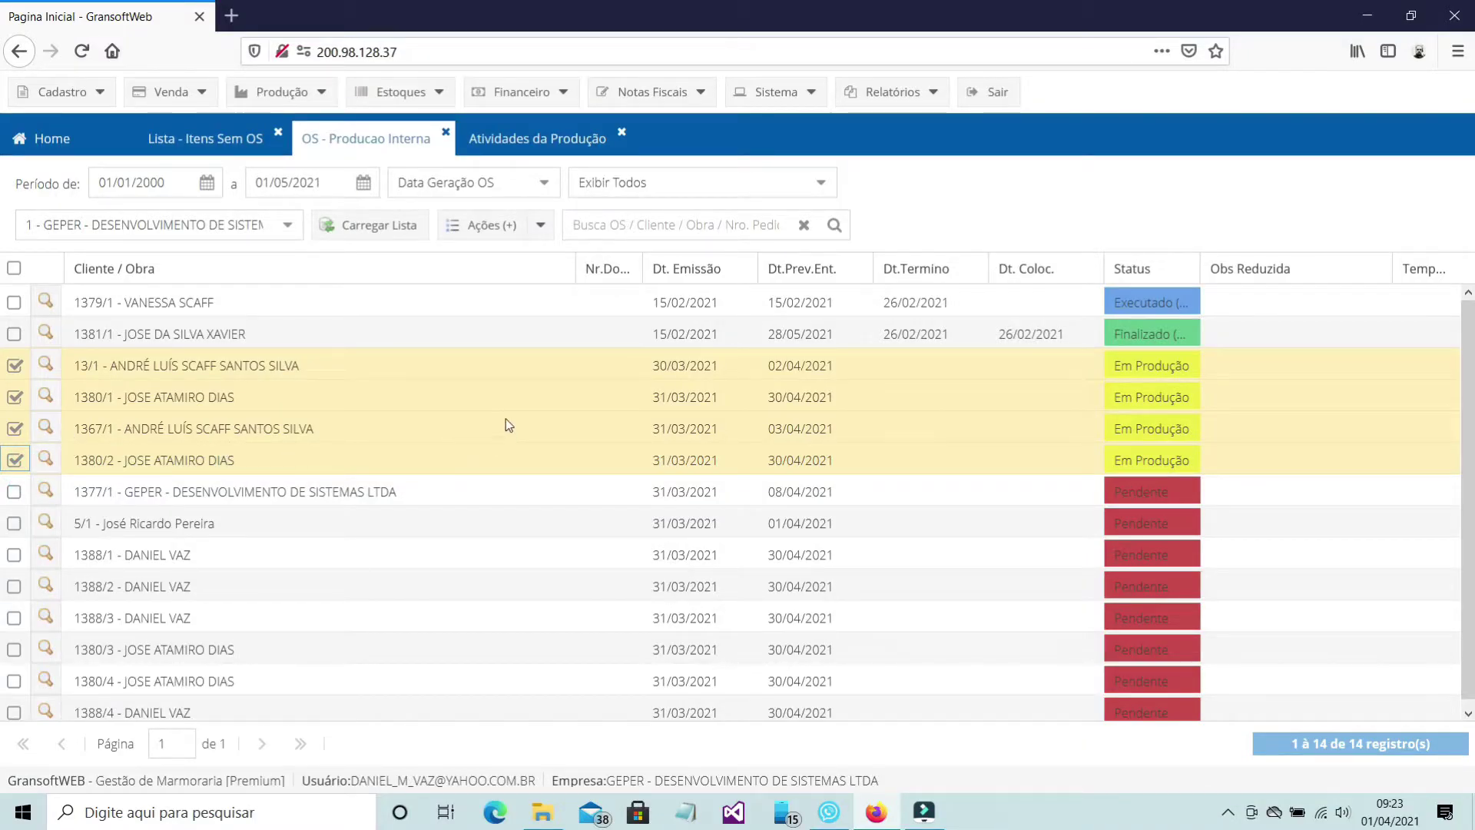
click(541, 225)
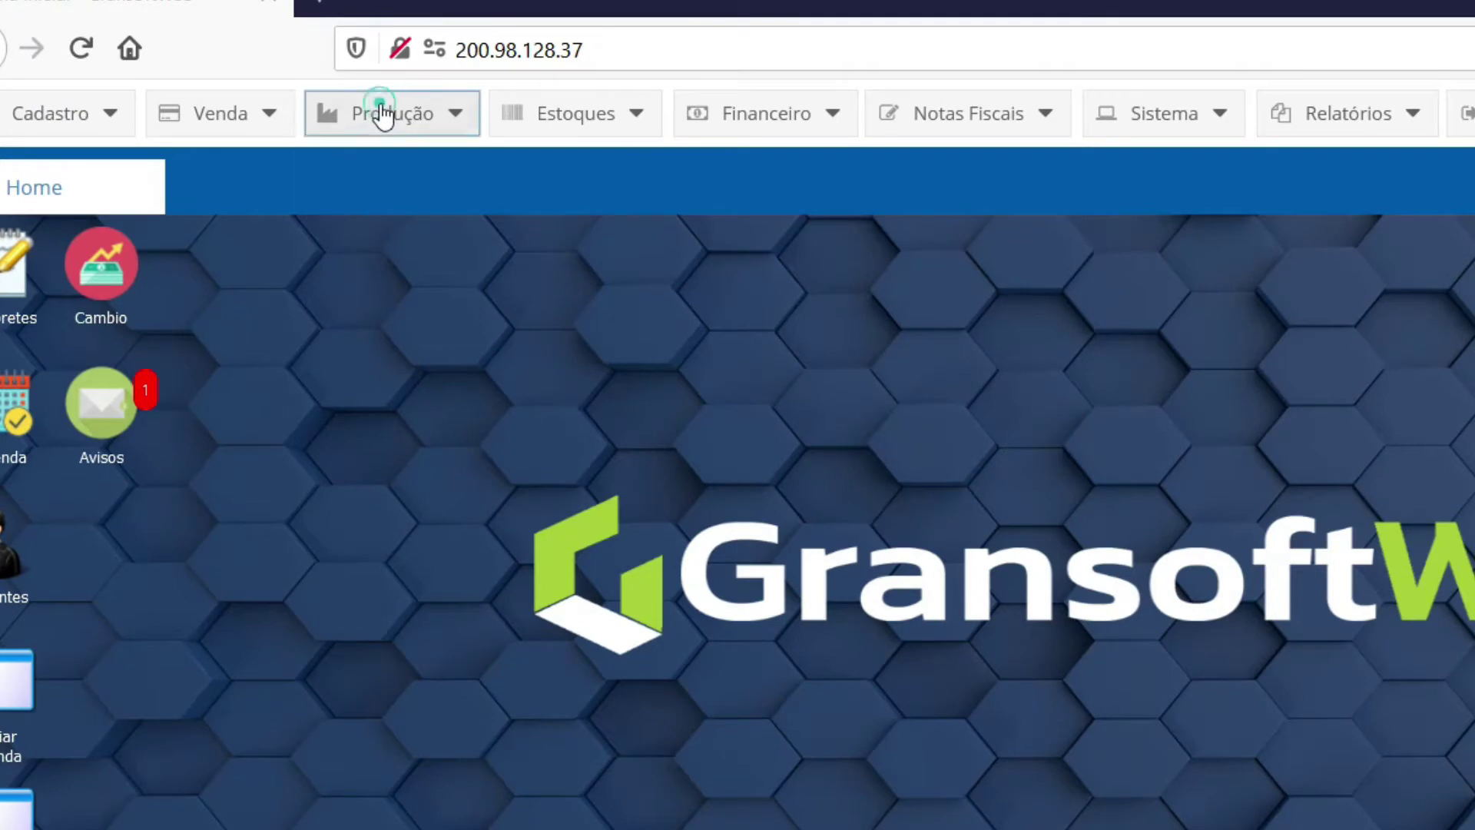
Step: Open the production list of items without service orders and select company 1 - GEPER - DESENVOLVIMENTO DE SISTEMAS LTDA
click(381, 114)
click(458, 211)
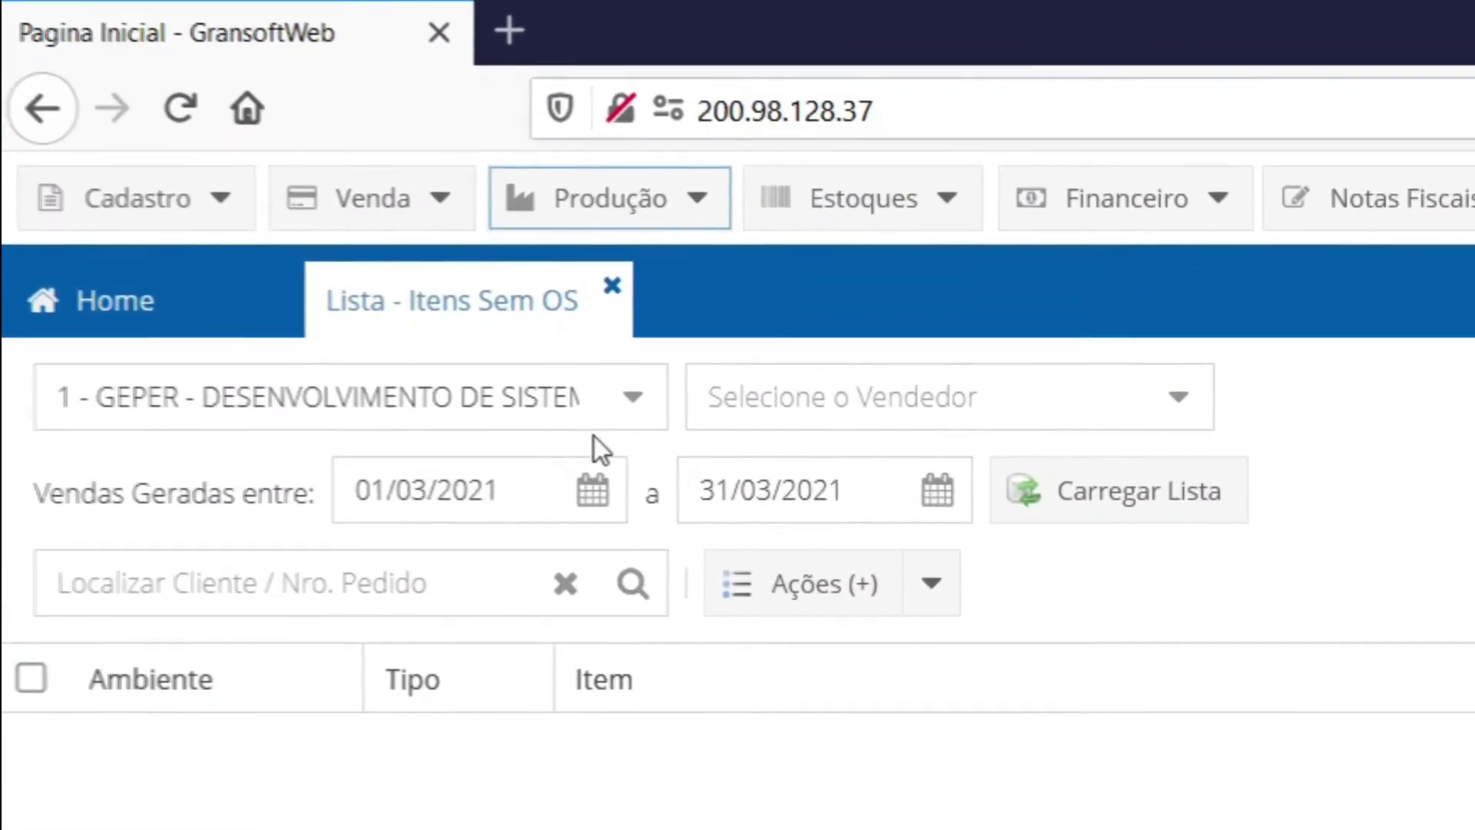
click(476, 342)
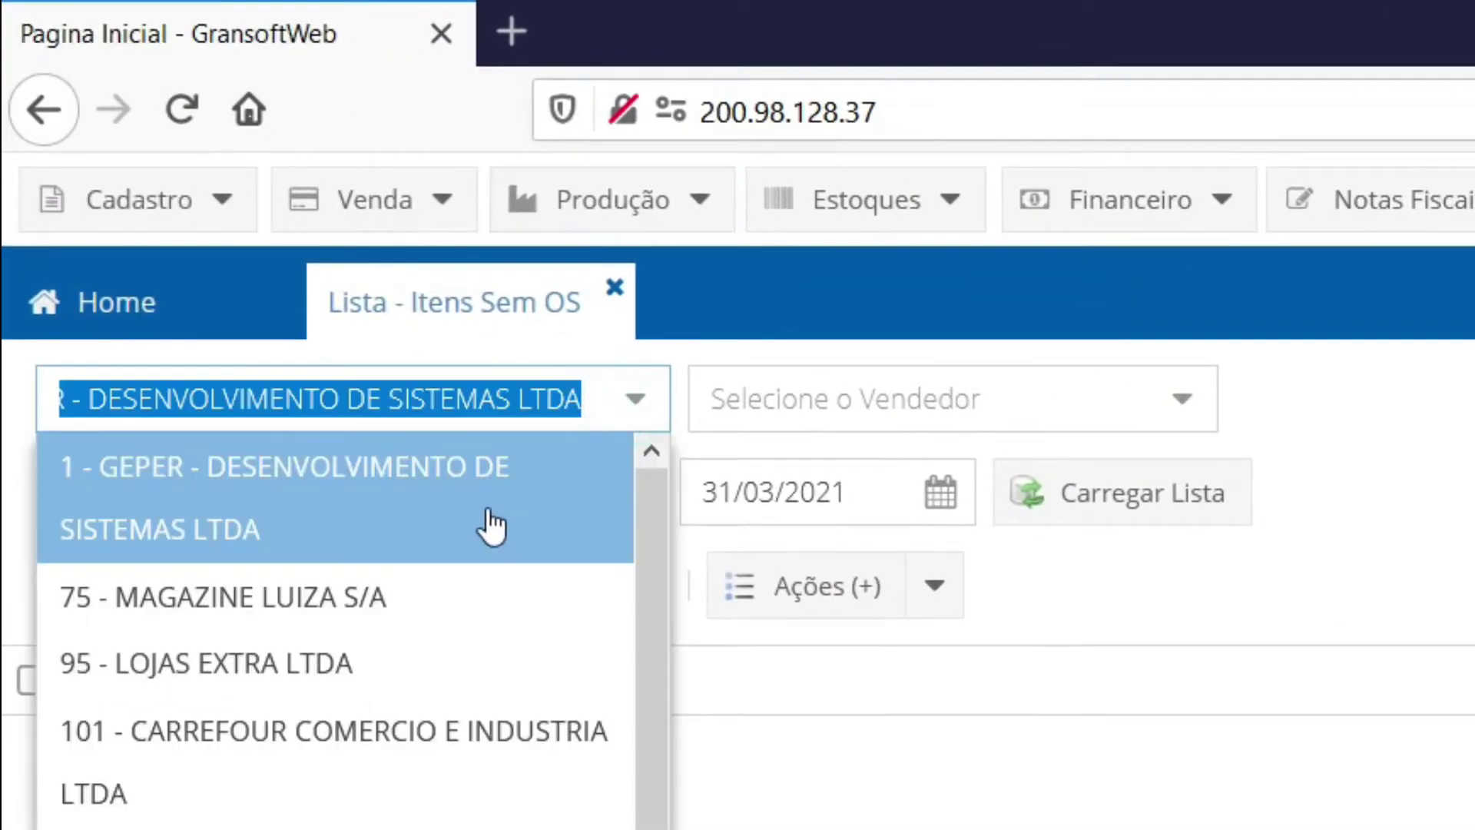
click(490, 510)
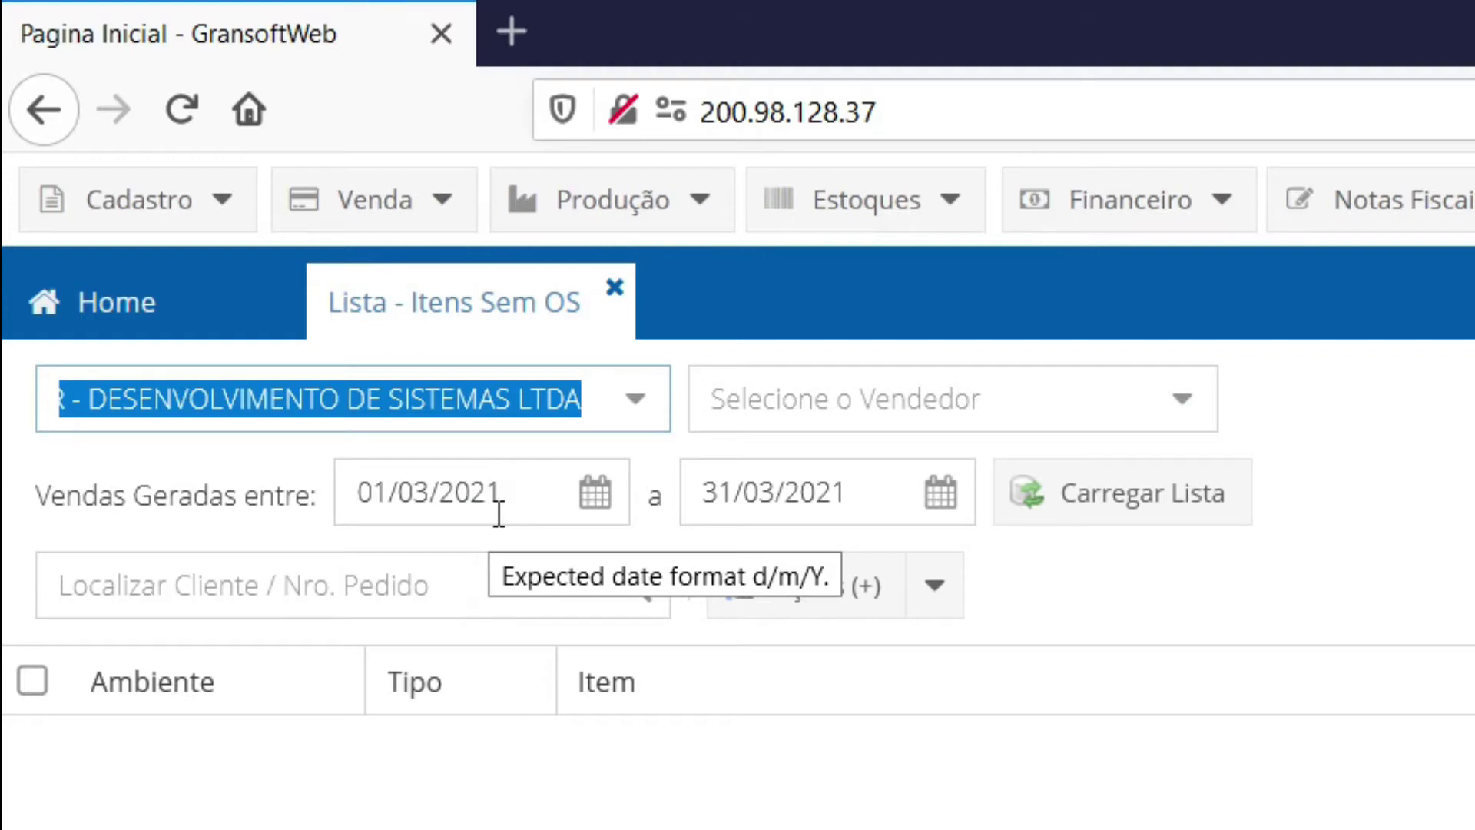
Step: Set the sales period to start on 01/03/2000 and load the list
drag(473, 494, 522, 491)
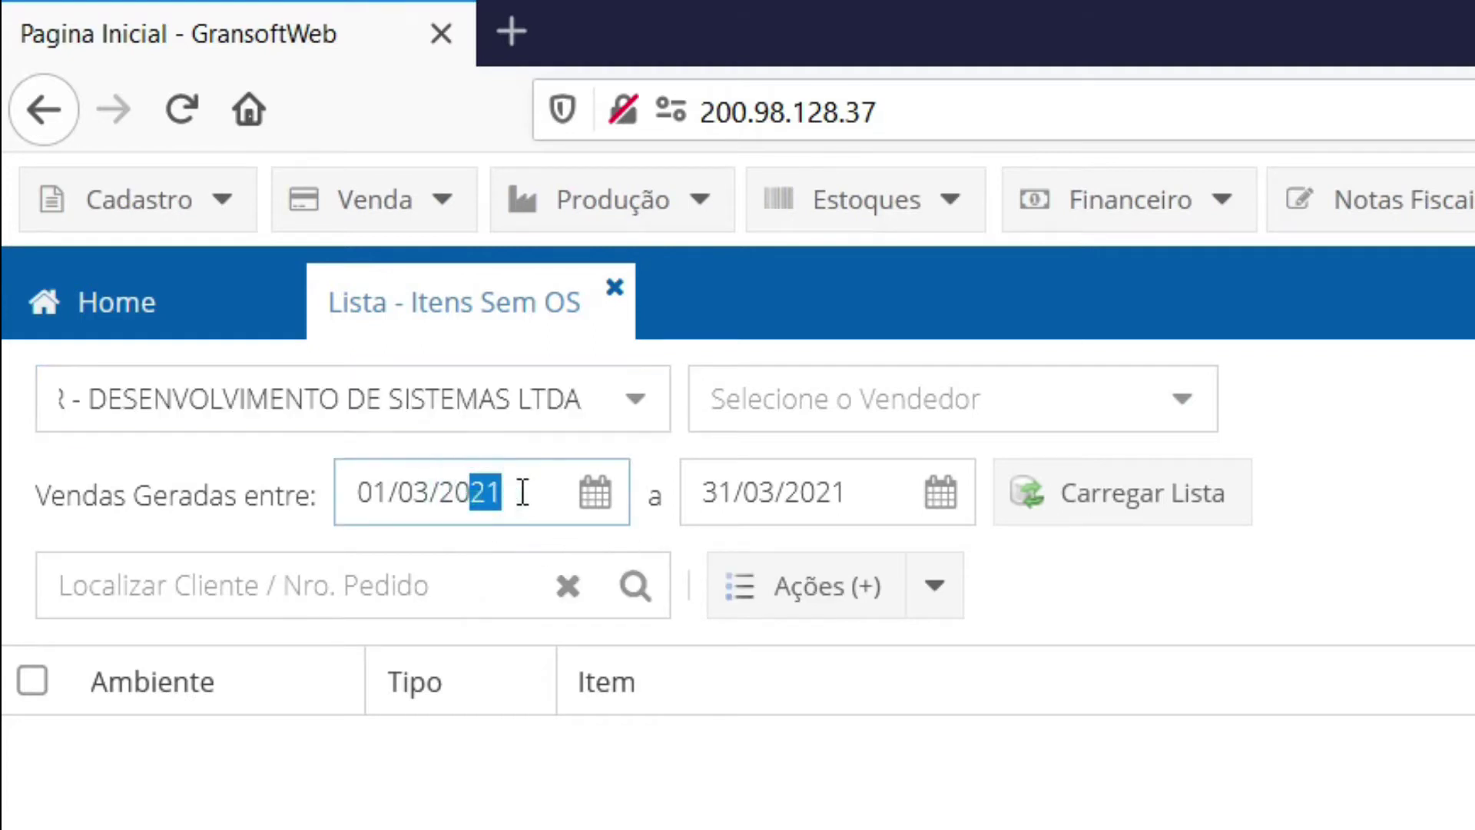
text(00)
key(Tab)
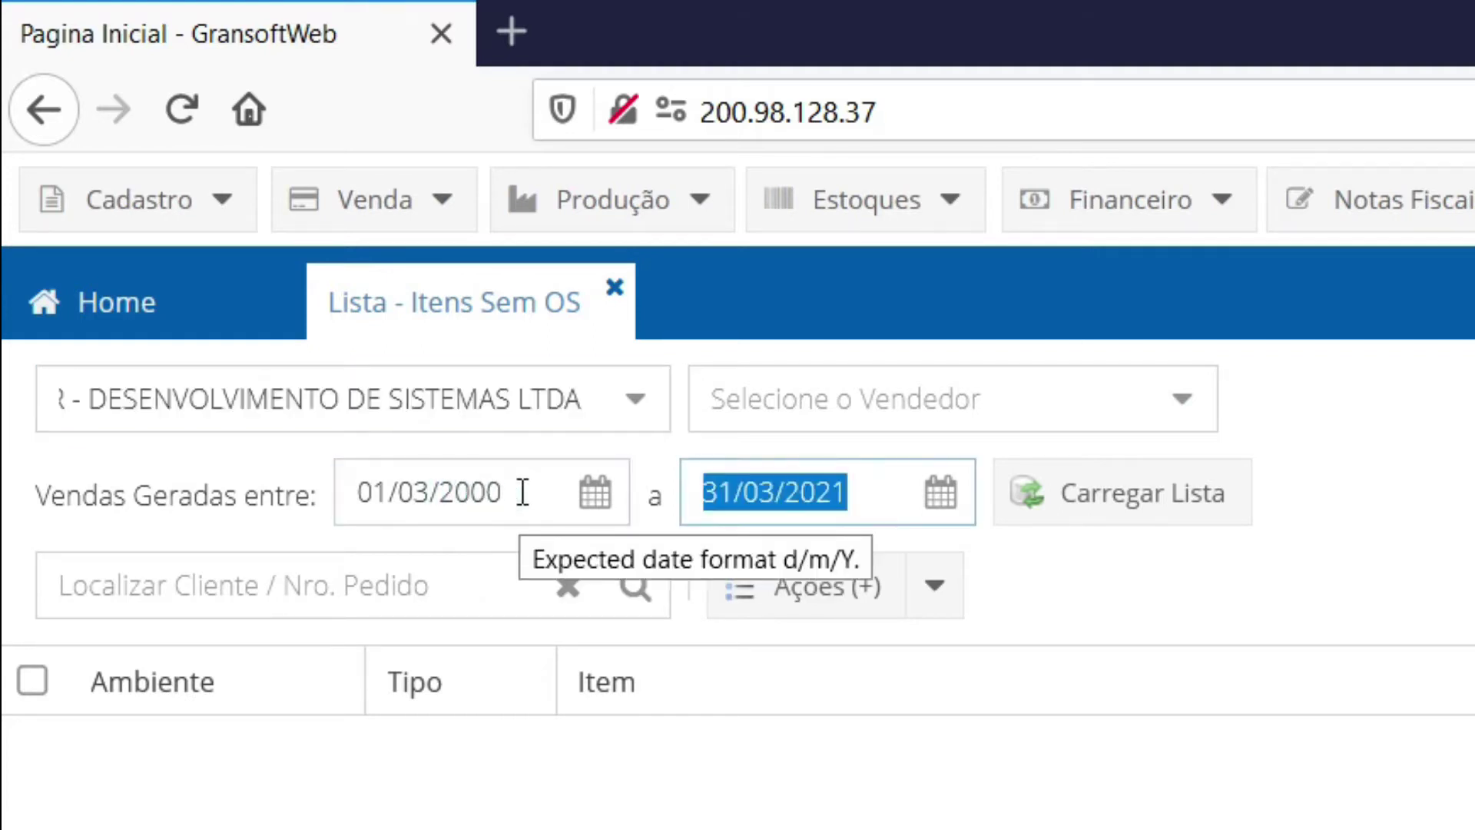
click(1195, 526)
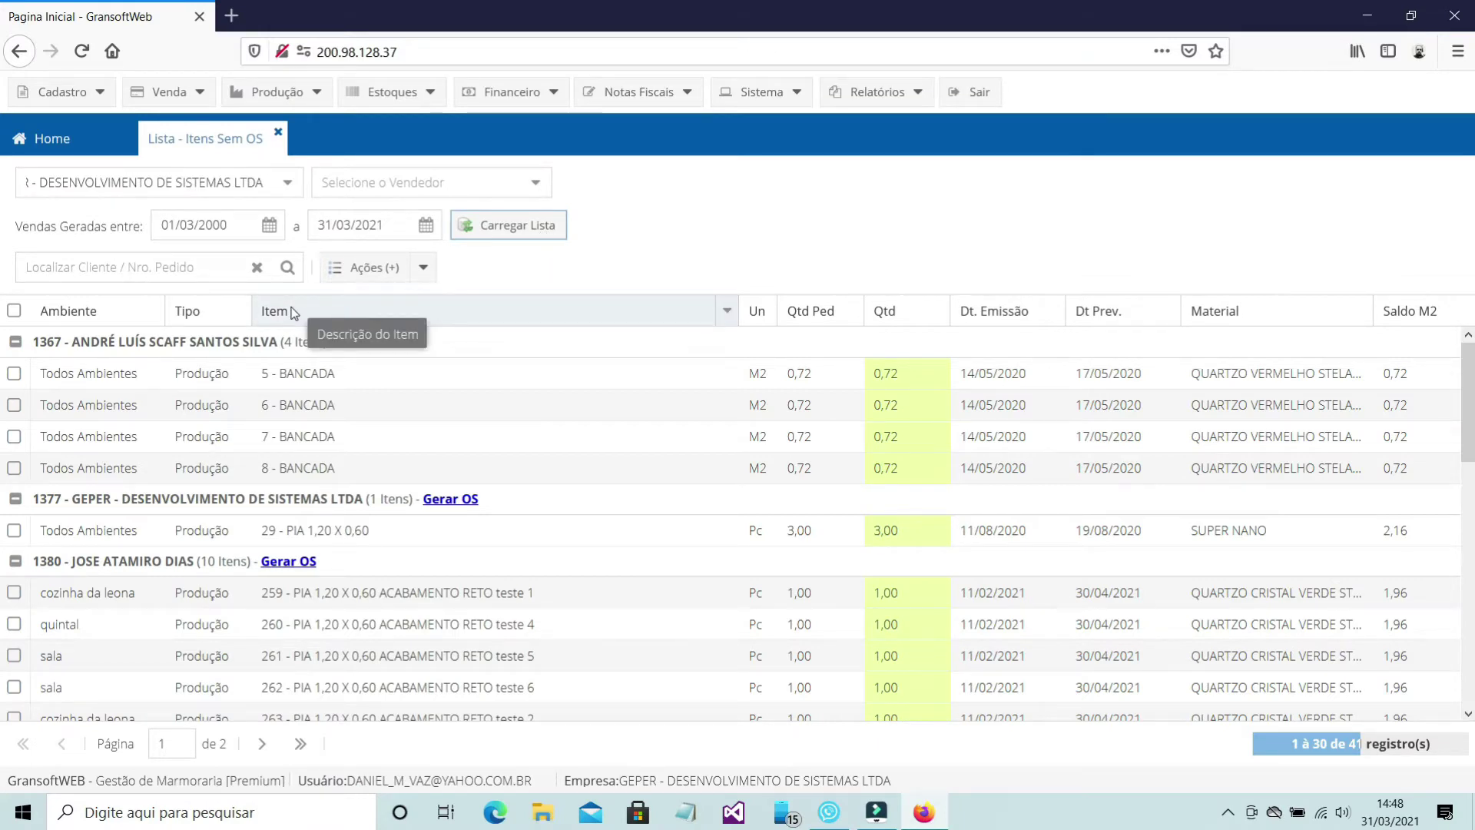
Step: Add BANCADA items 5, 6, 7 and 8 to the selection and generate the service orders for all selected items
click(184, 266)
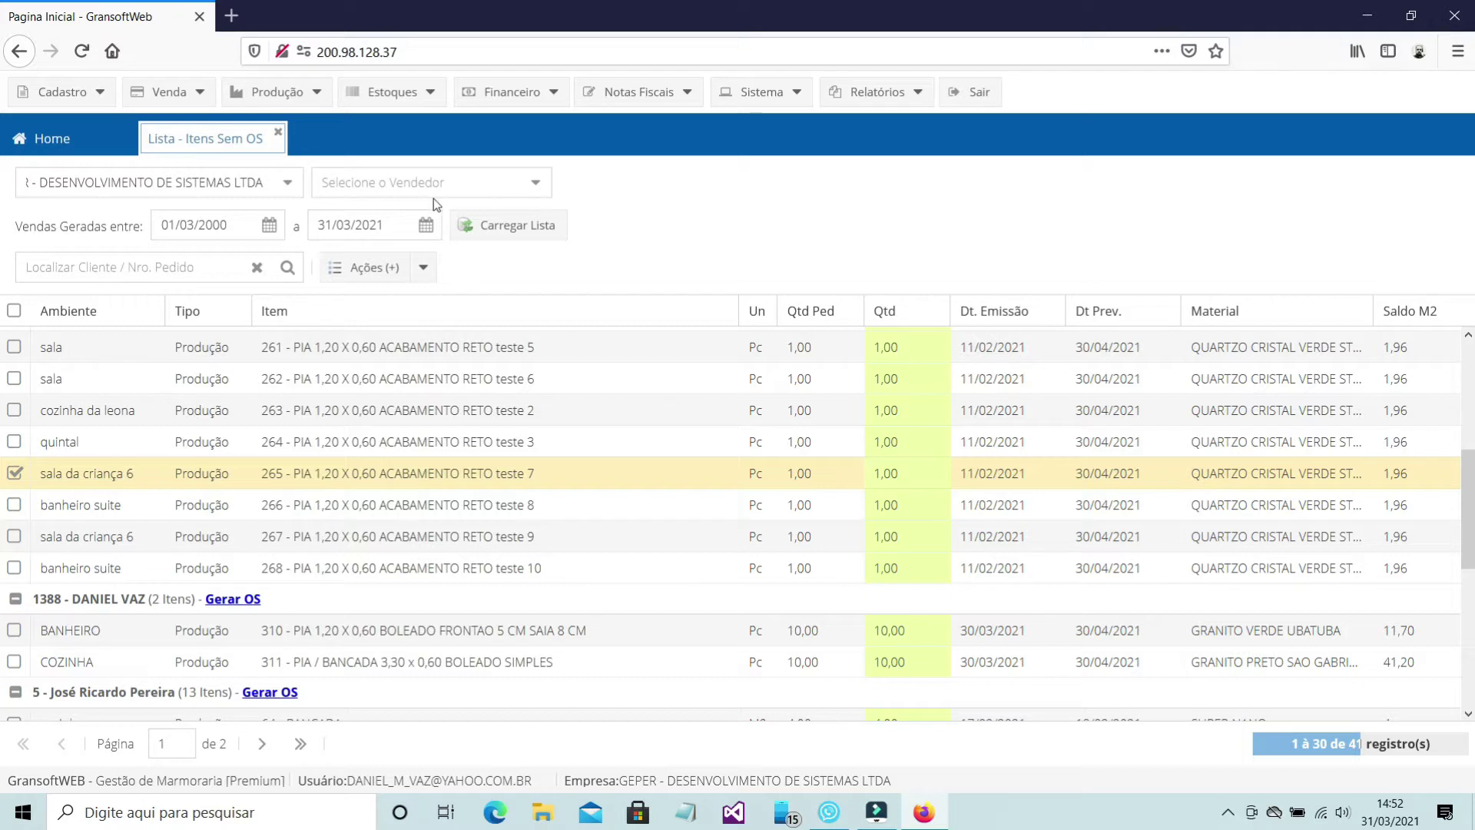
scroll(560, 412, up, 3)
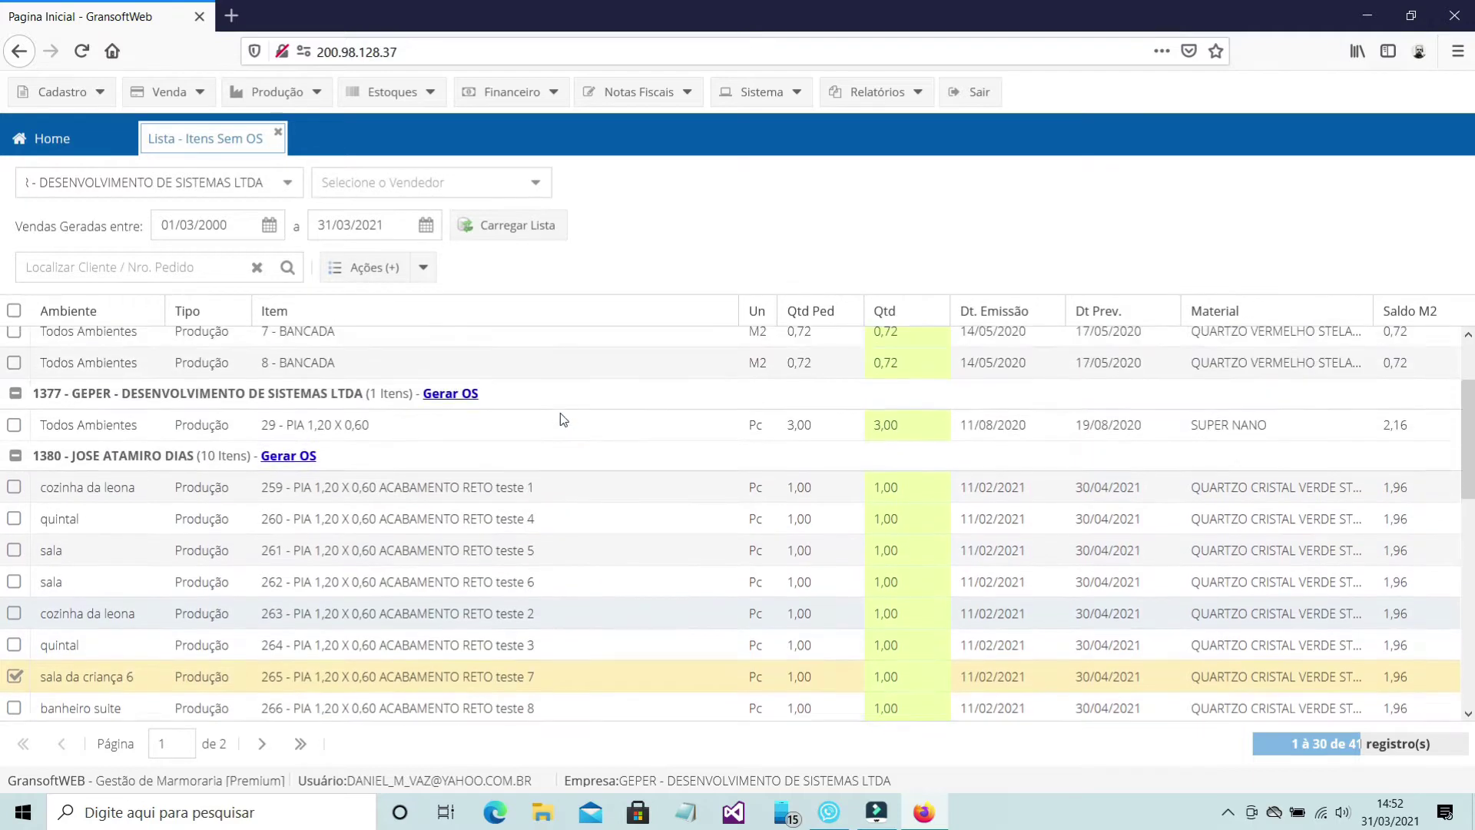
scroll(560, 419, up, 2)
click(15, 370)
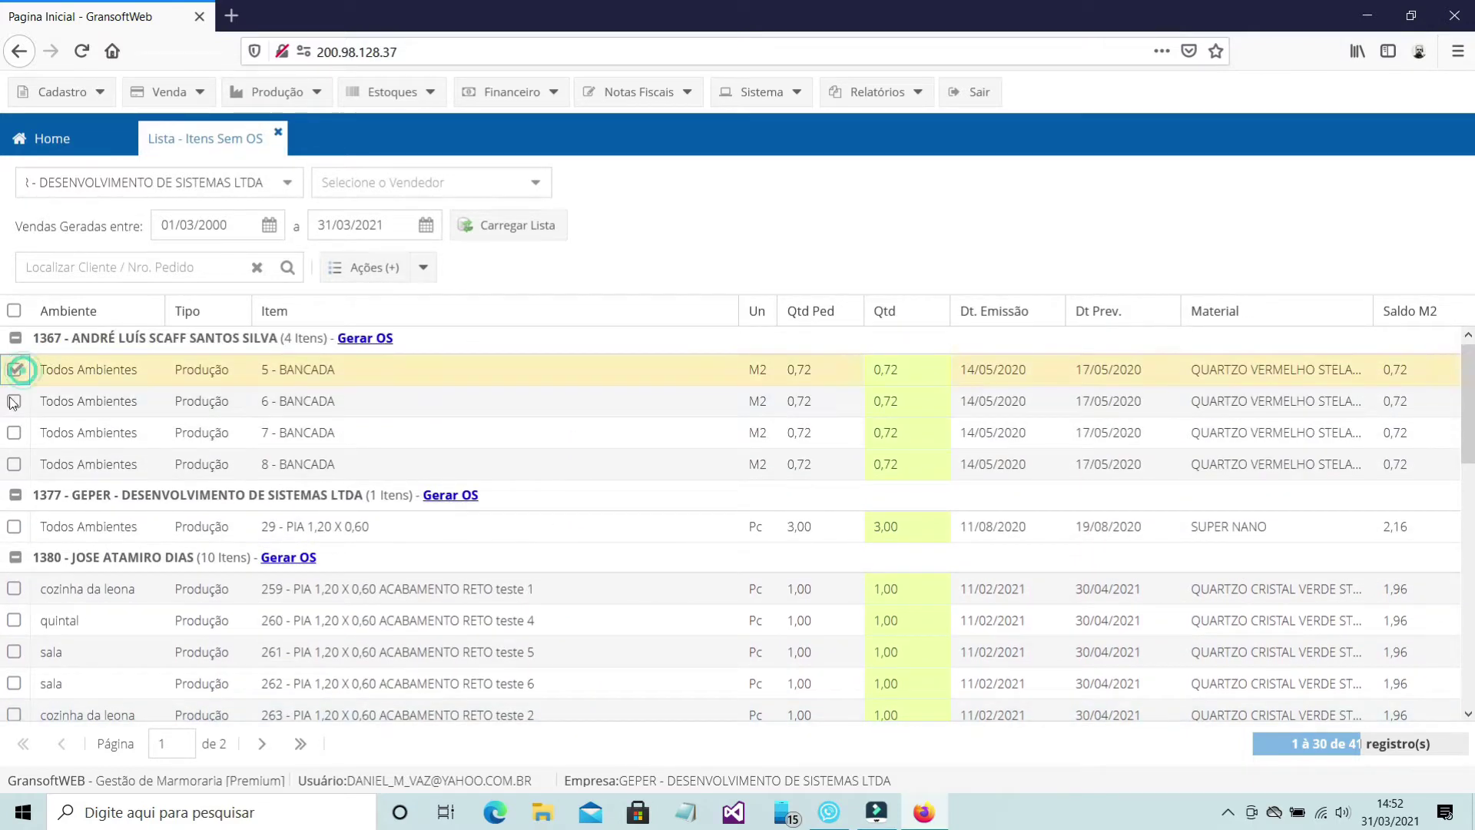
click(13, 401)
click(14, 433)
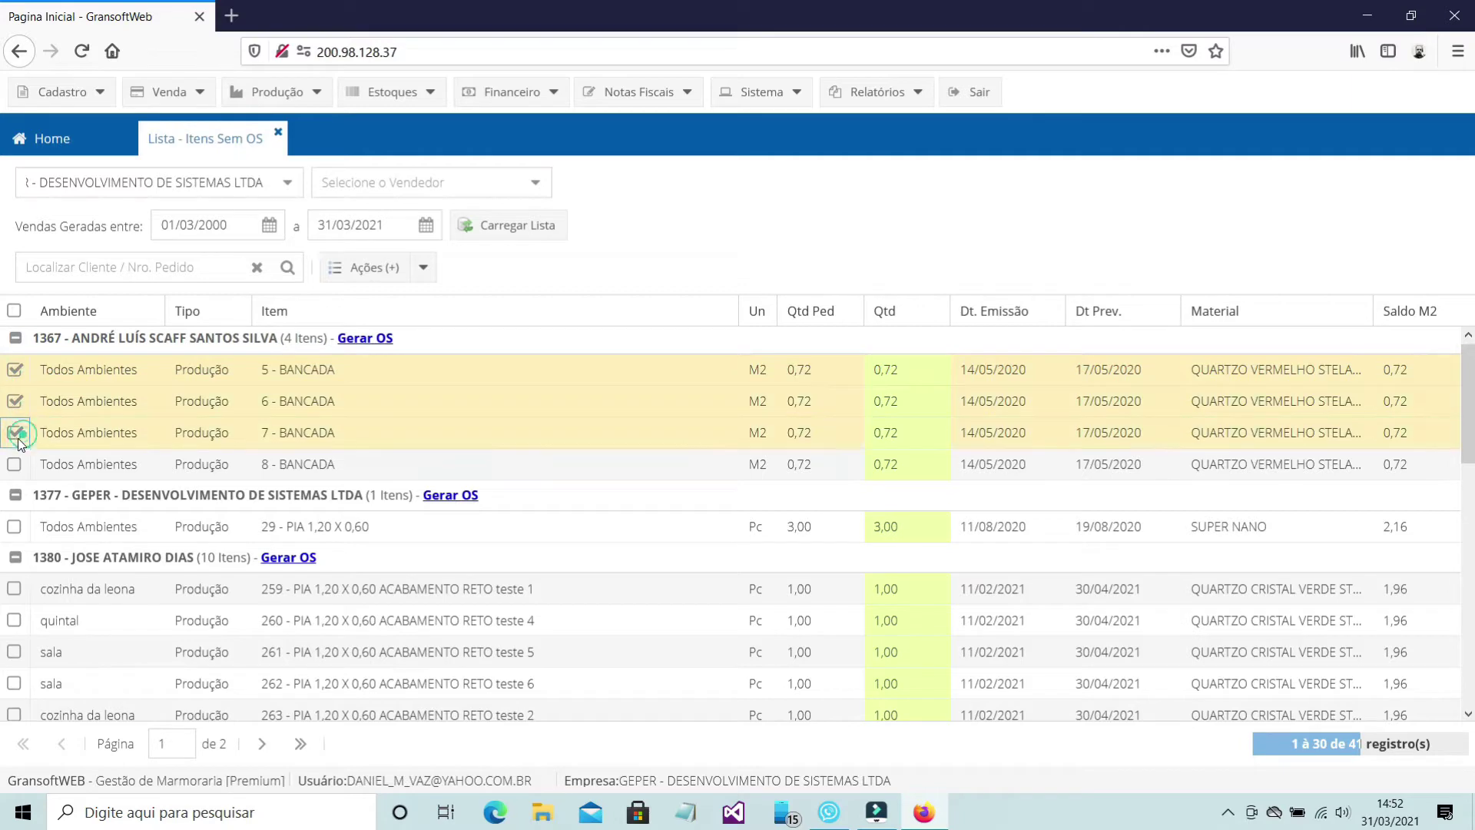
click(15, 465)
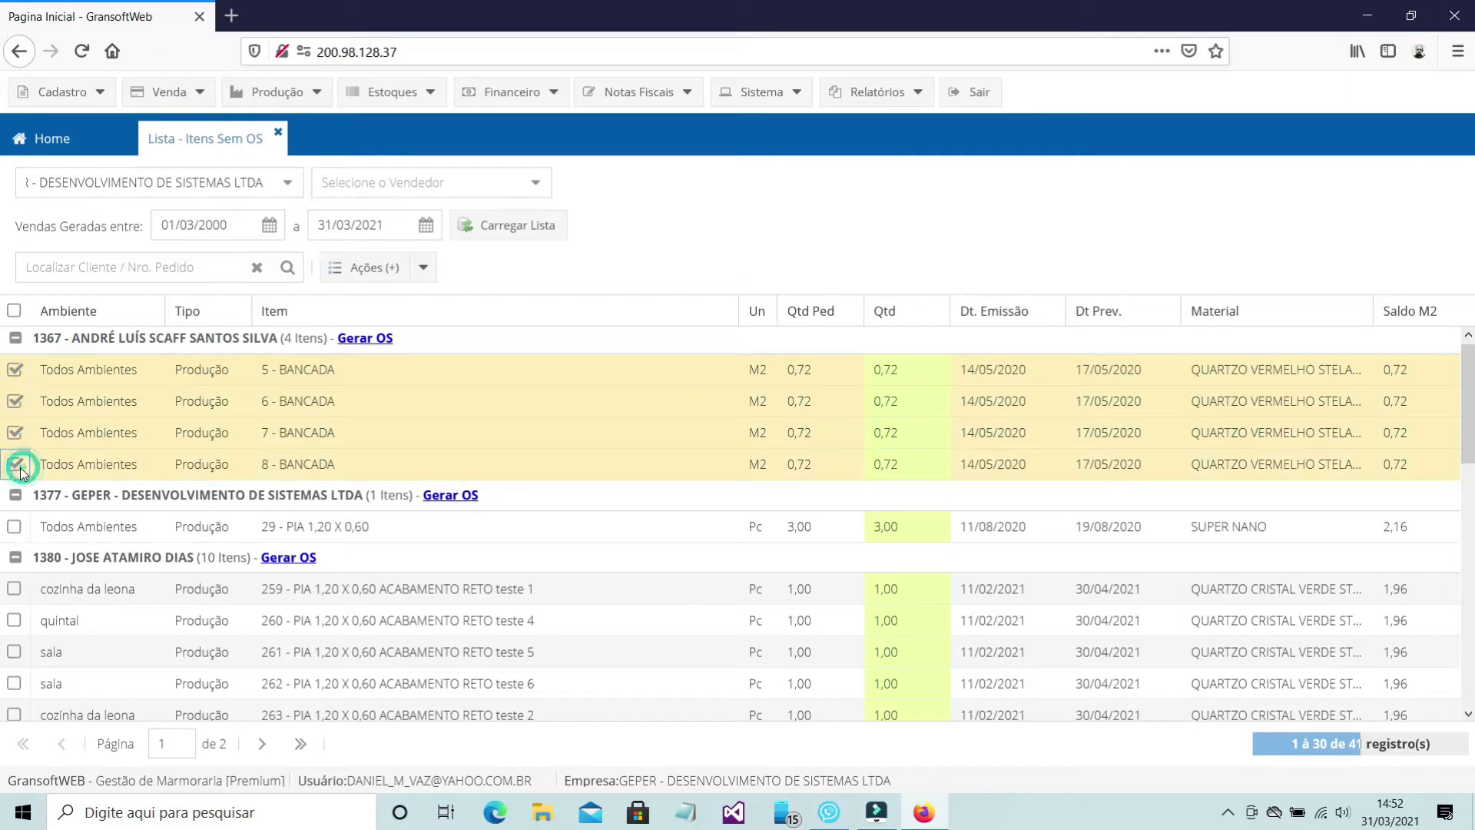
click(432, 270)
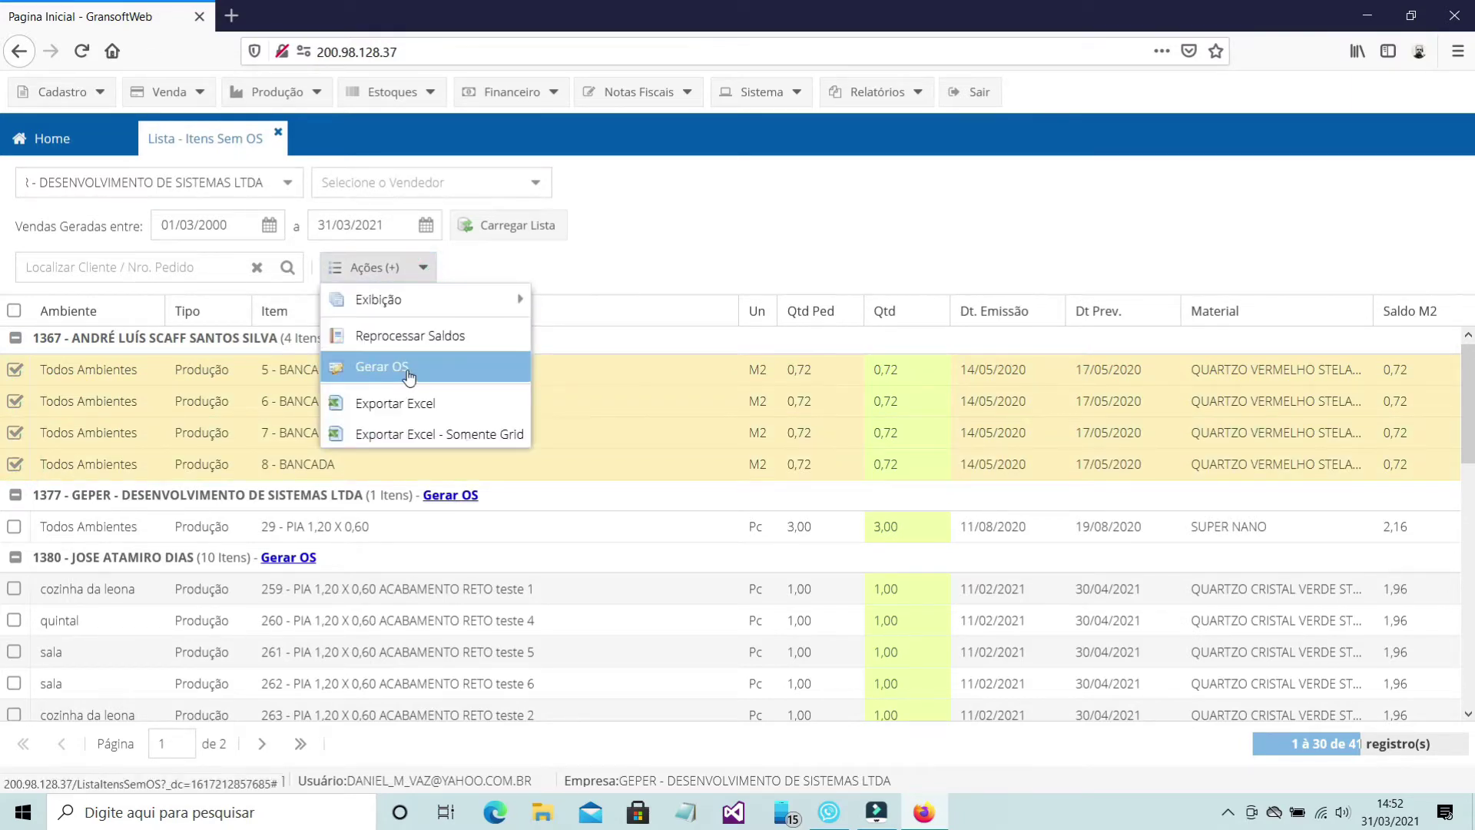
click(408, 369)
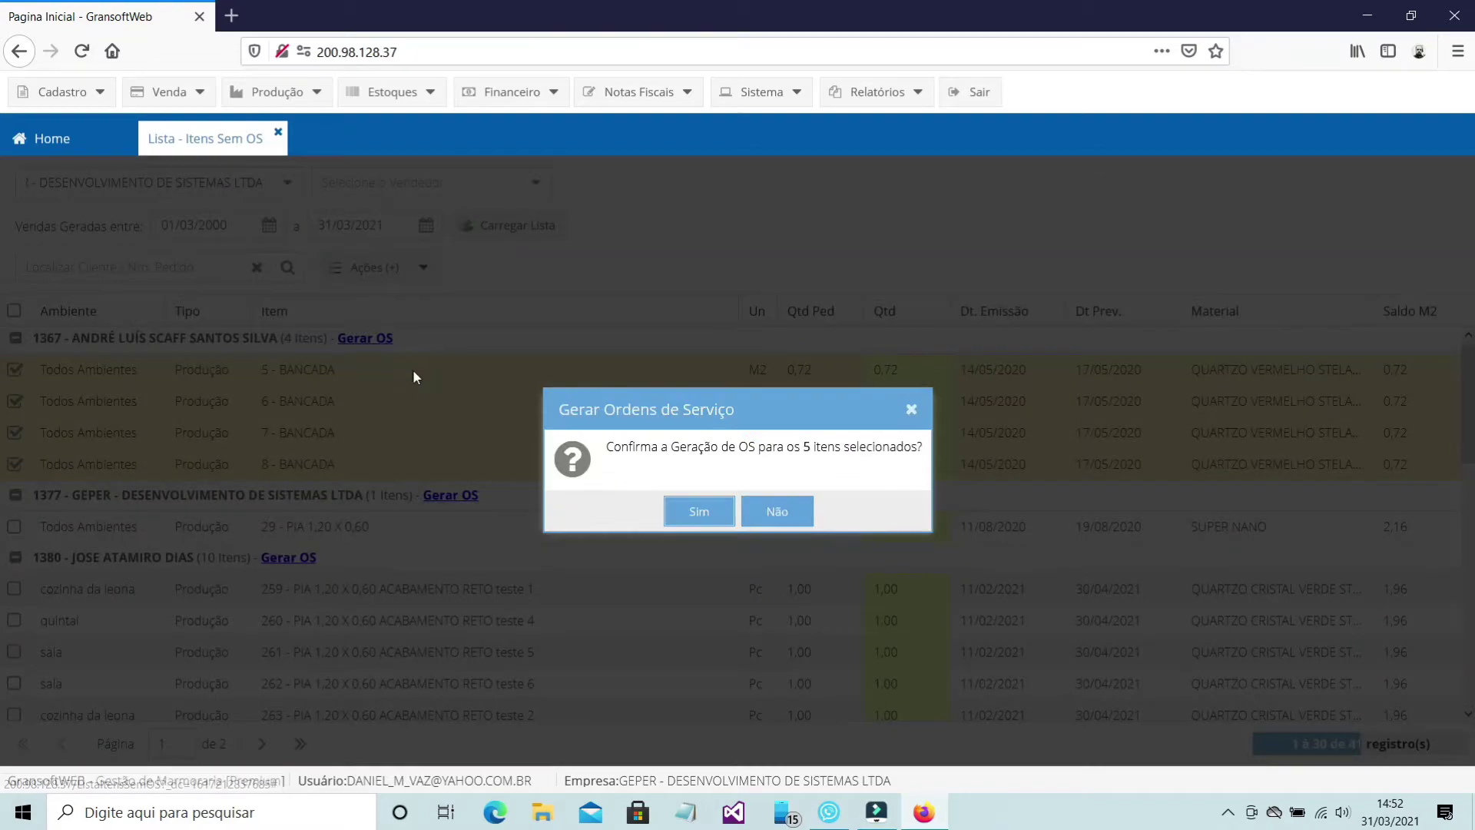
click(700, 513)
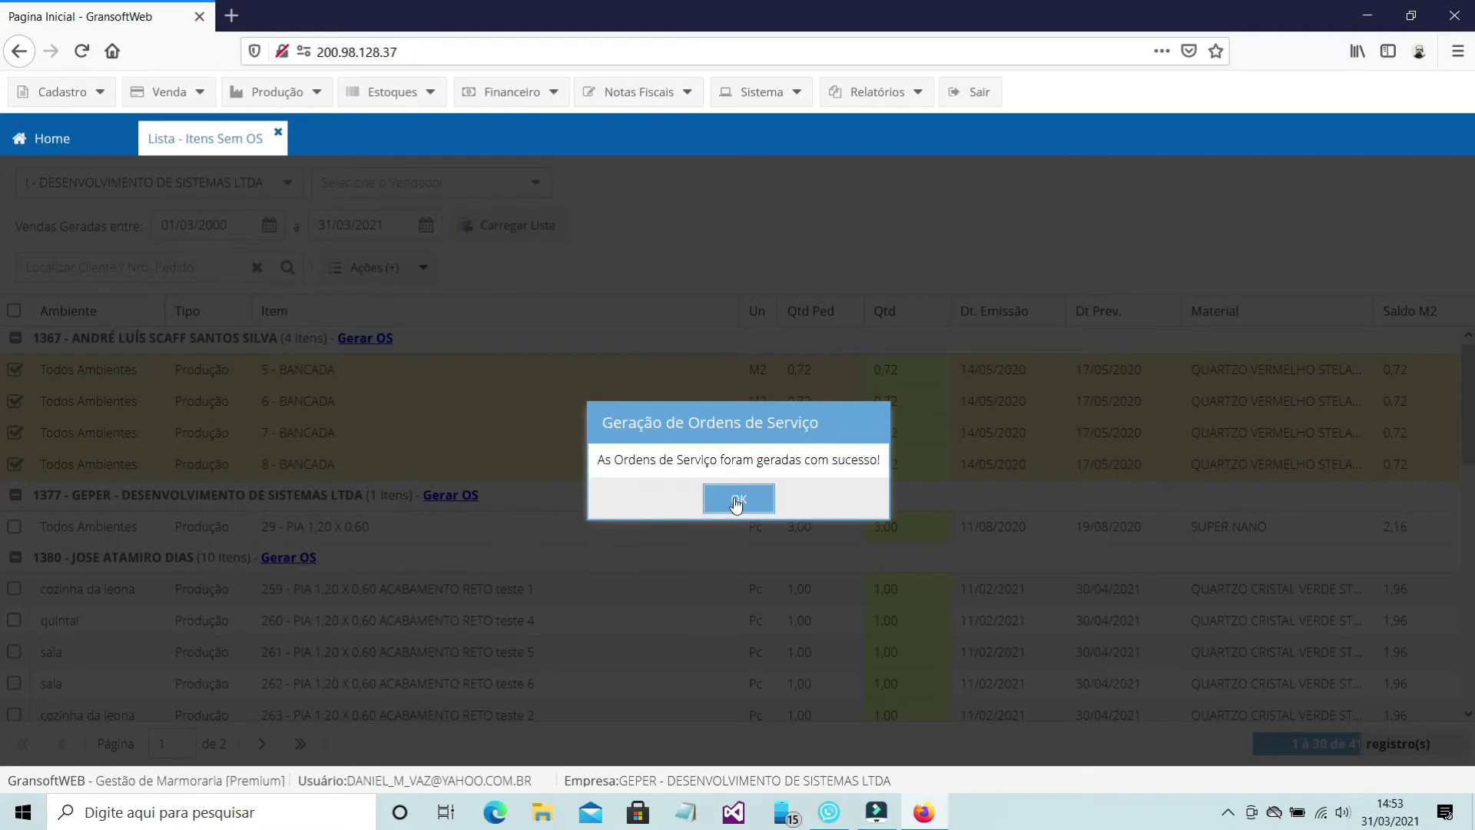
click(736, 503)
Step: Select PIA items 259, 261, 262 and 266 and generate their service order
scroll(691, 438, down, 3)
scroll(693, 439, up, 3)
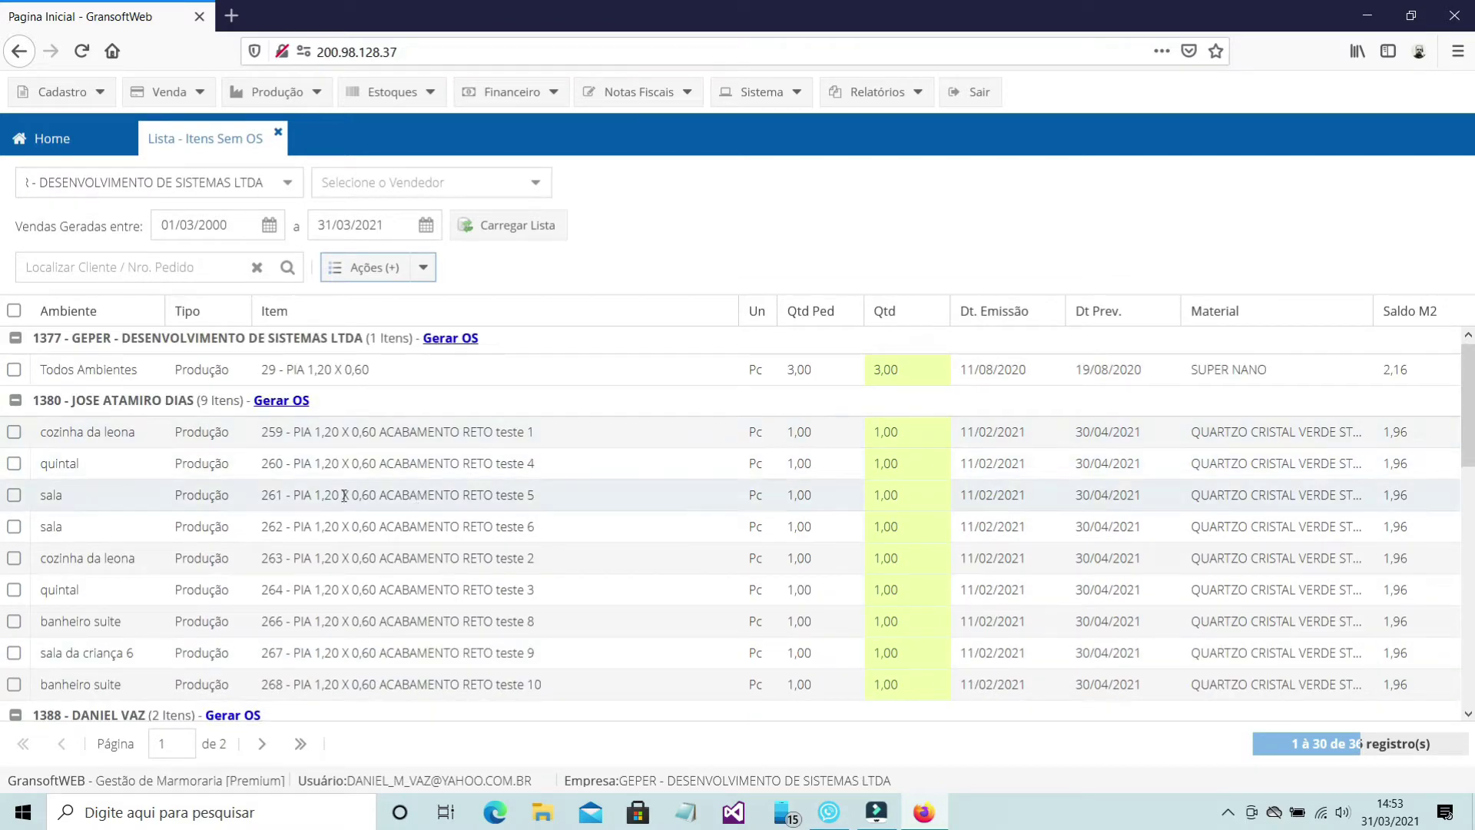
click(14, 433)
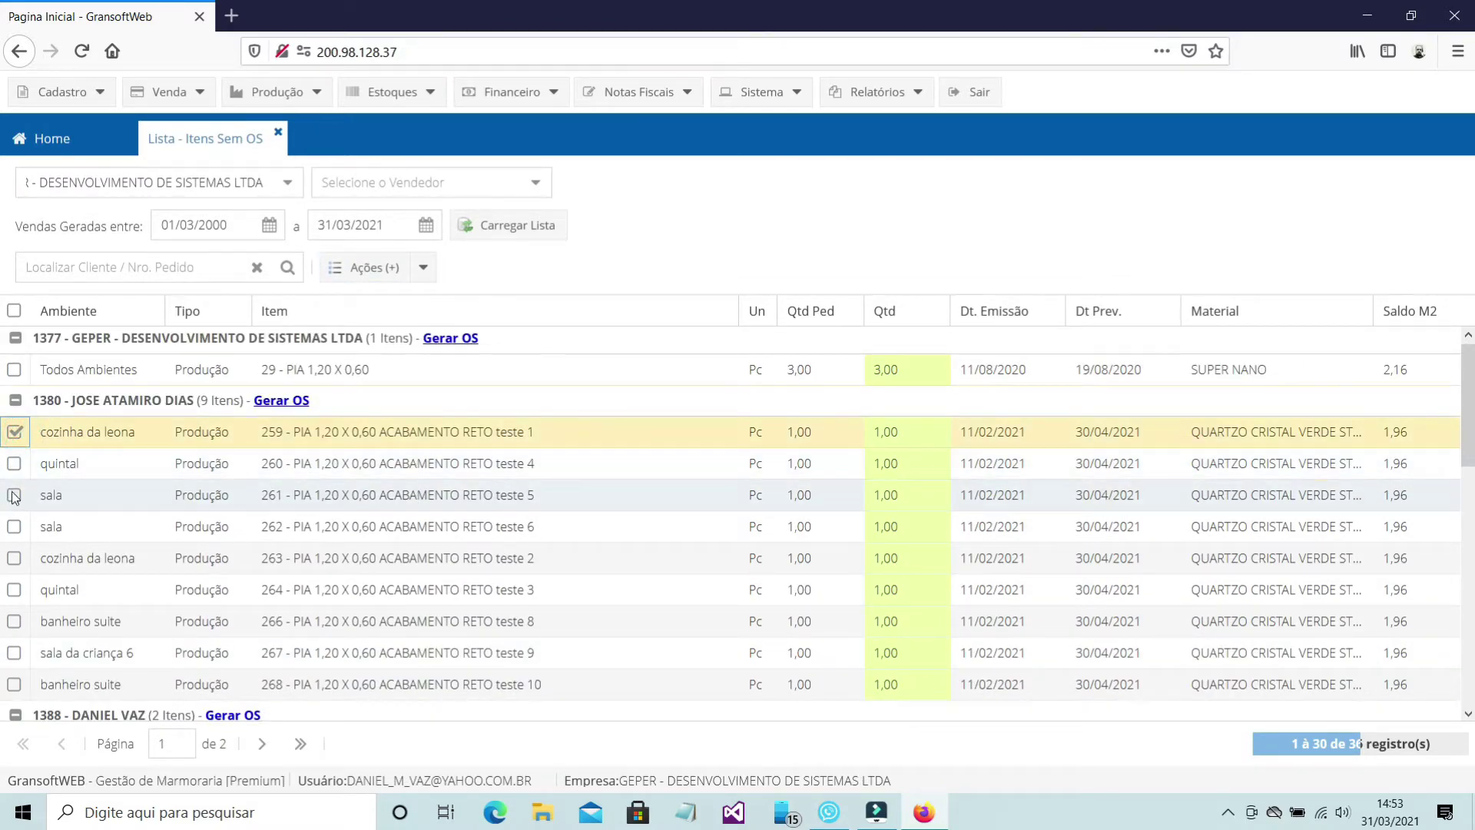
click(14, 494)
click(15, 528)
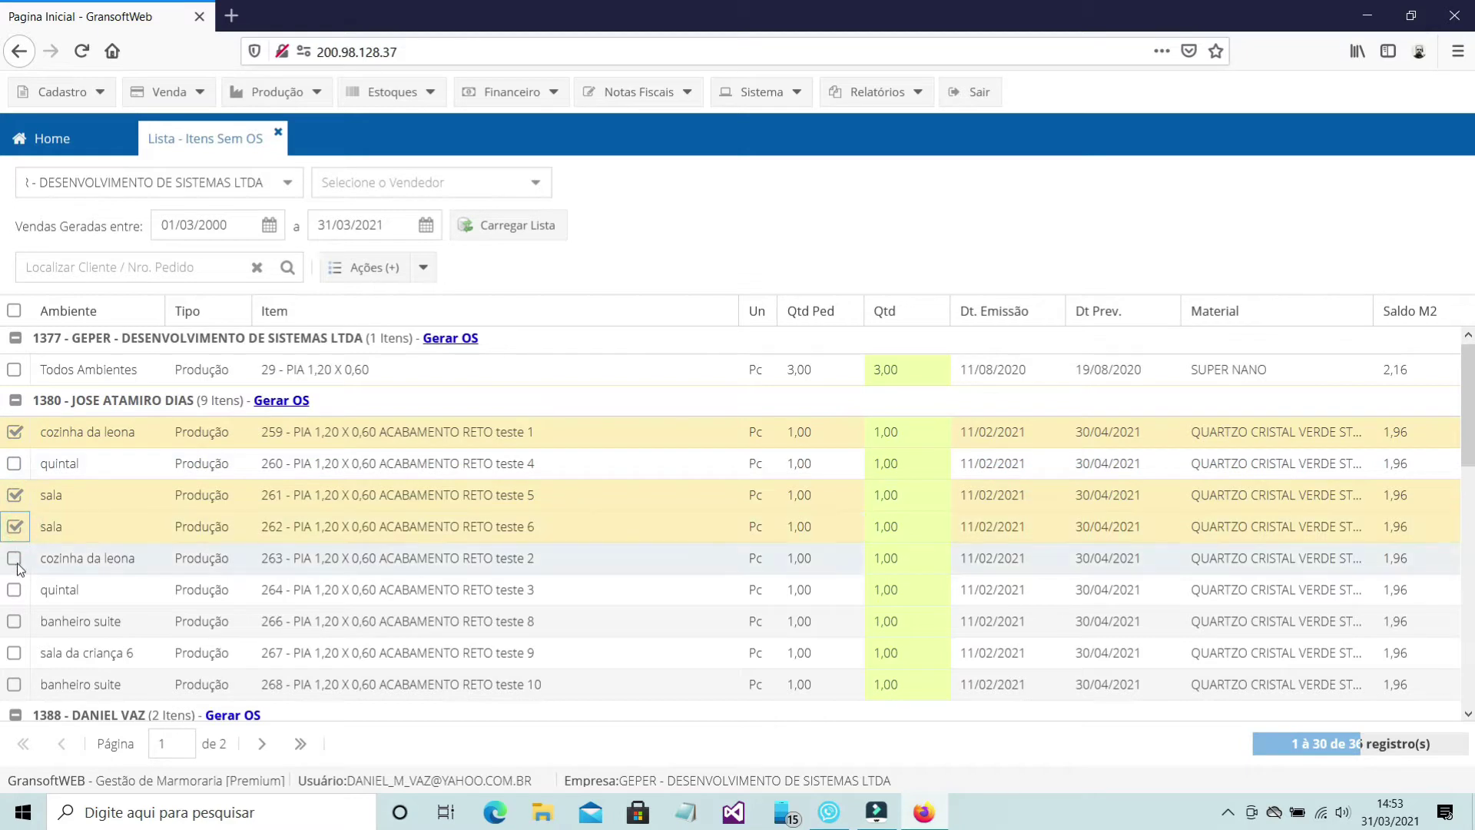
click(15, 621)
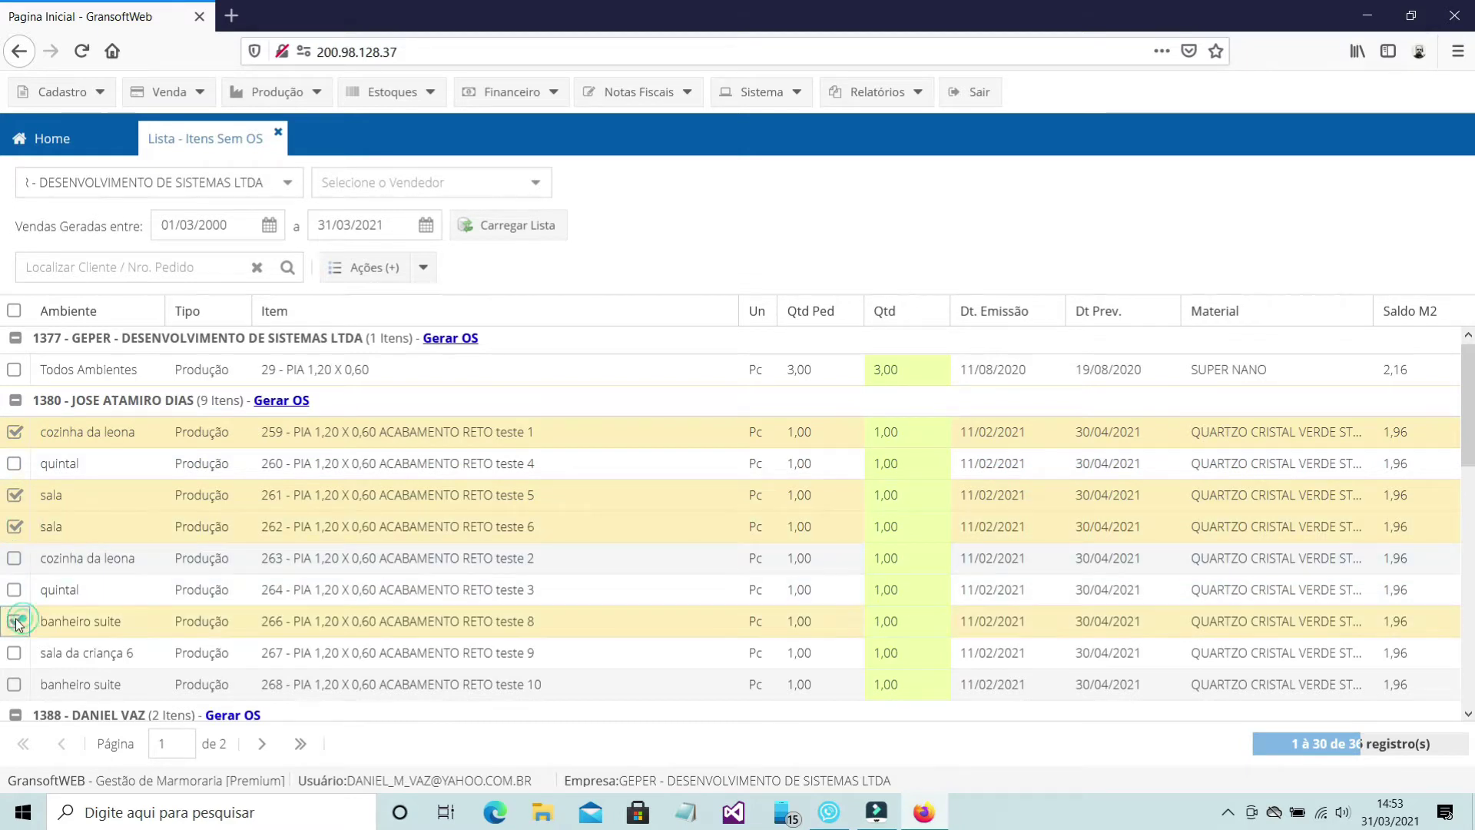
click(423, 267)
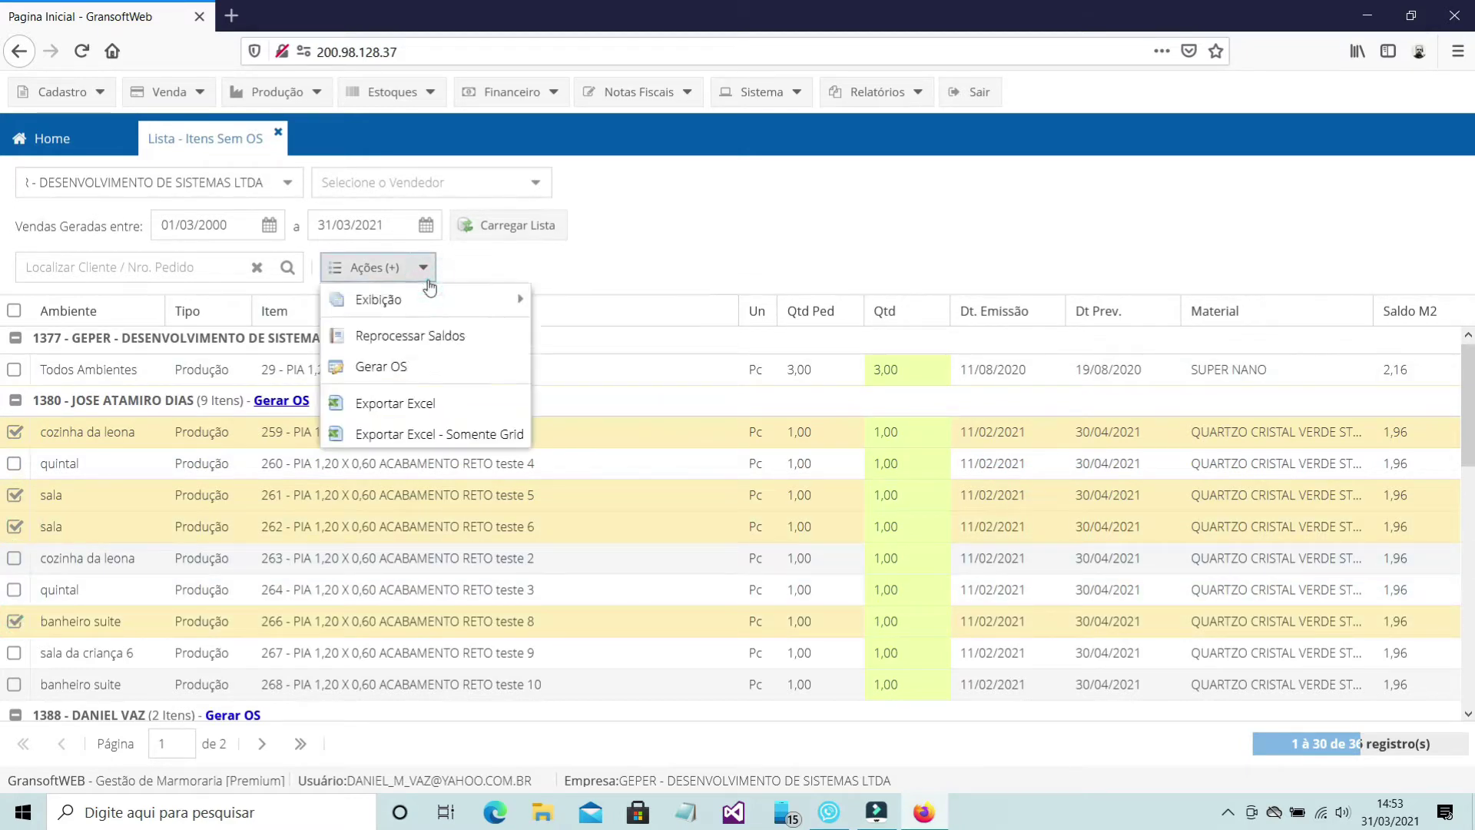
click(400, 357)
click(696, 512)
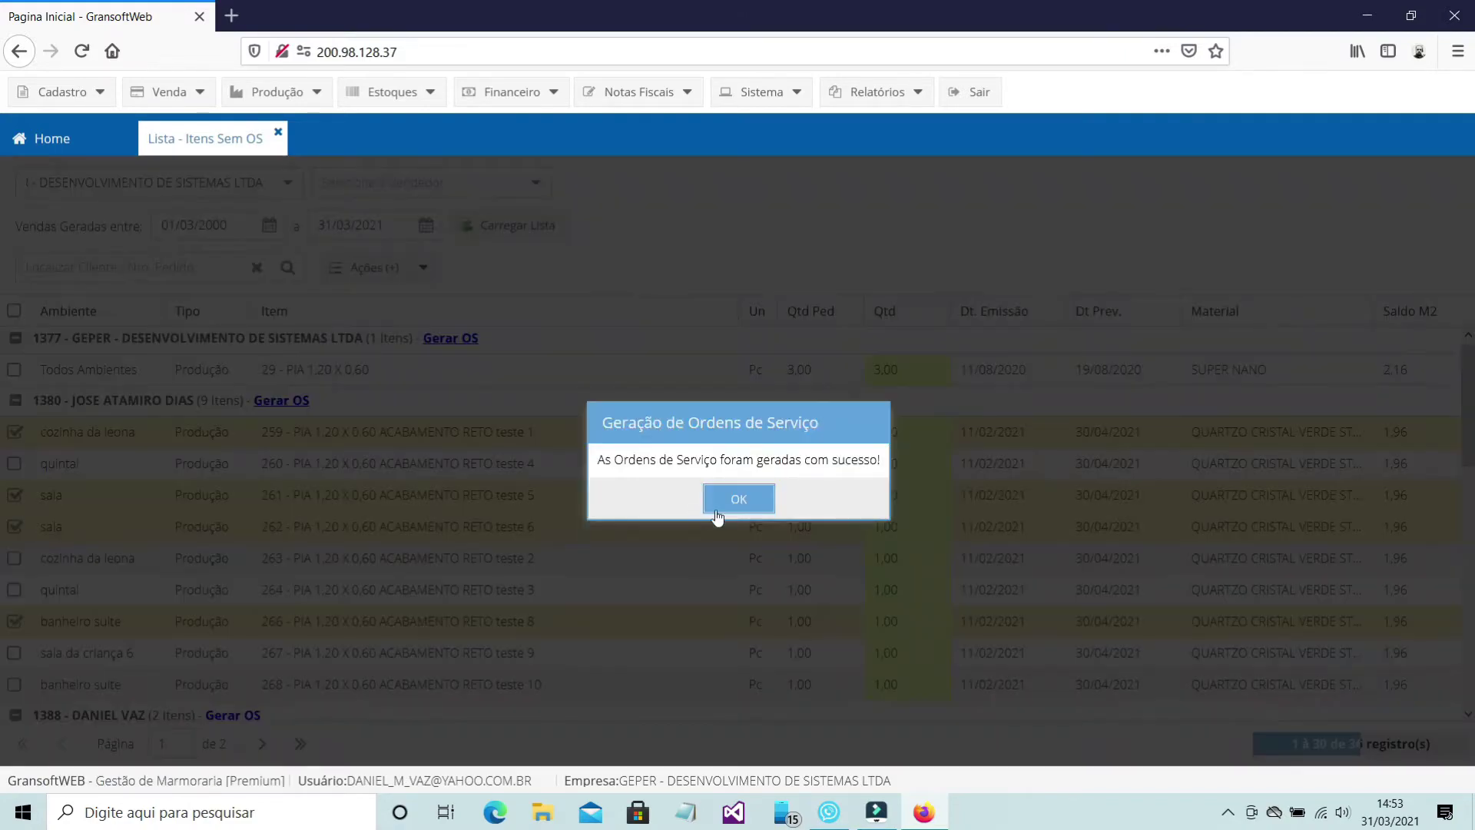
click(716, 503)
Step: Open the internal production service orders and view the items of the "cozinha da leona" service order
click(276, 91)
click(544, 126)
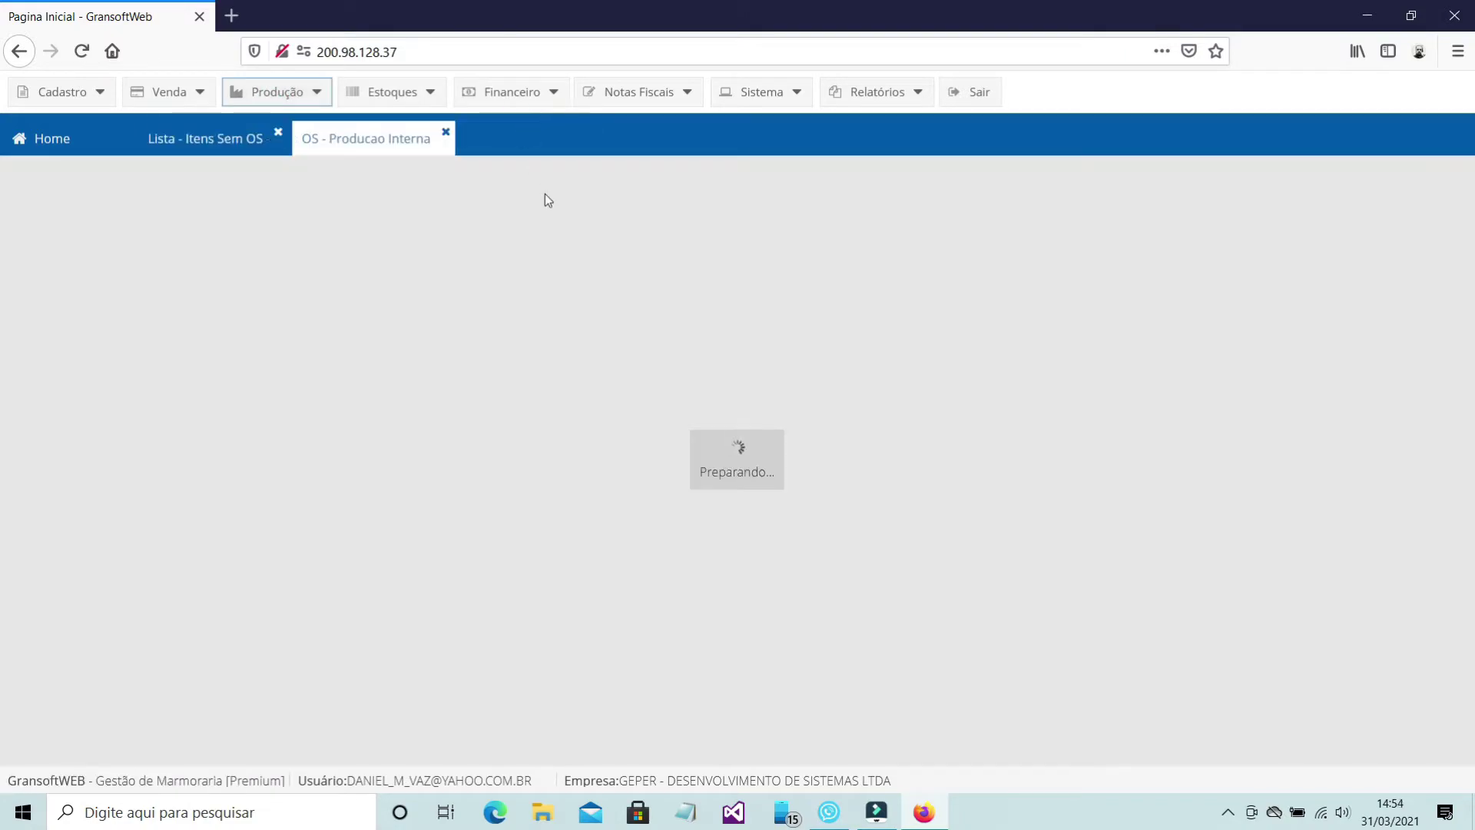
click(45, 395)
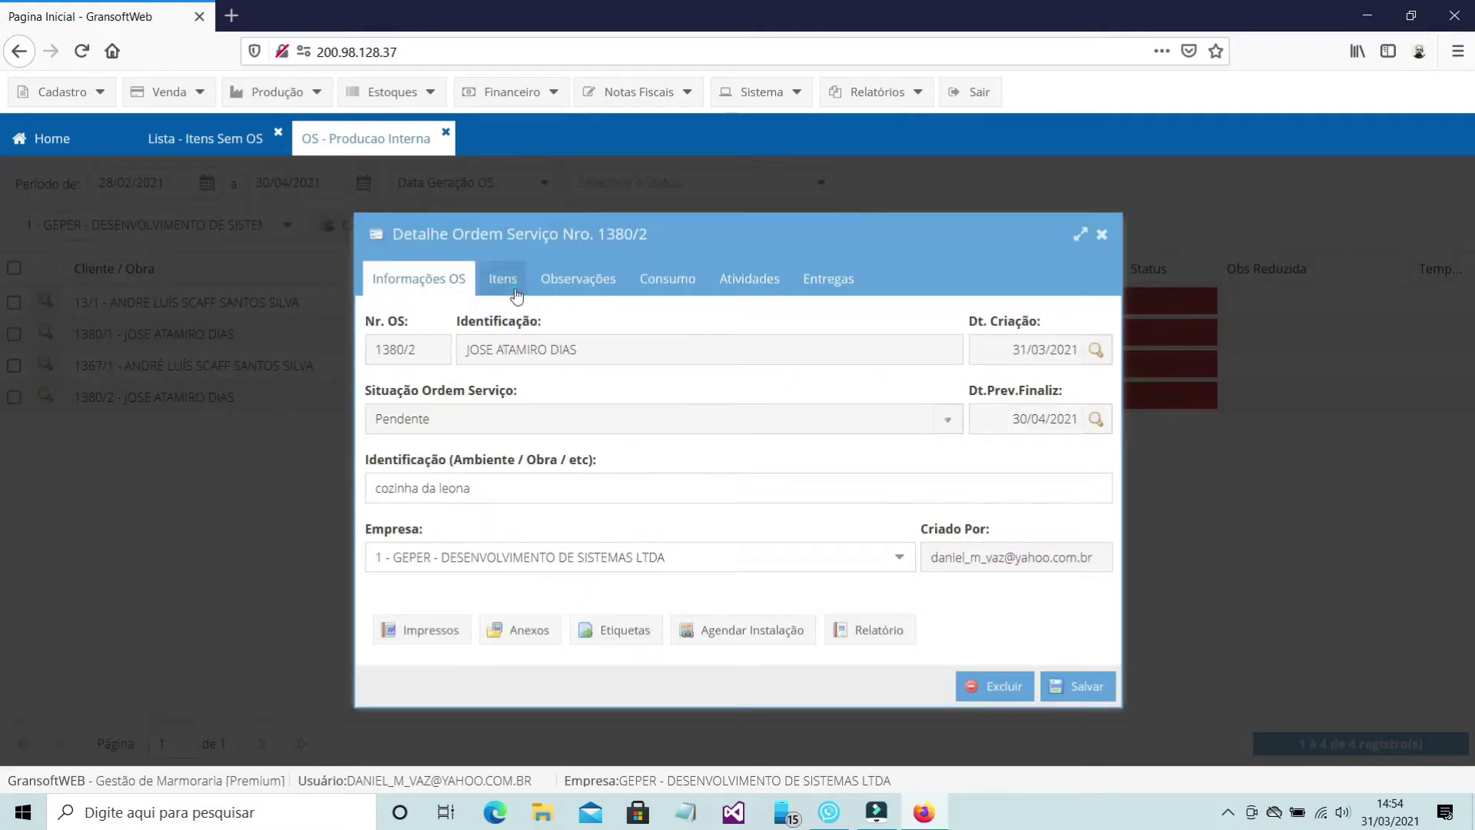
click(515, 290)
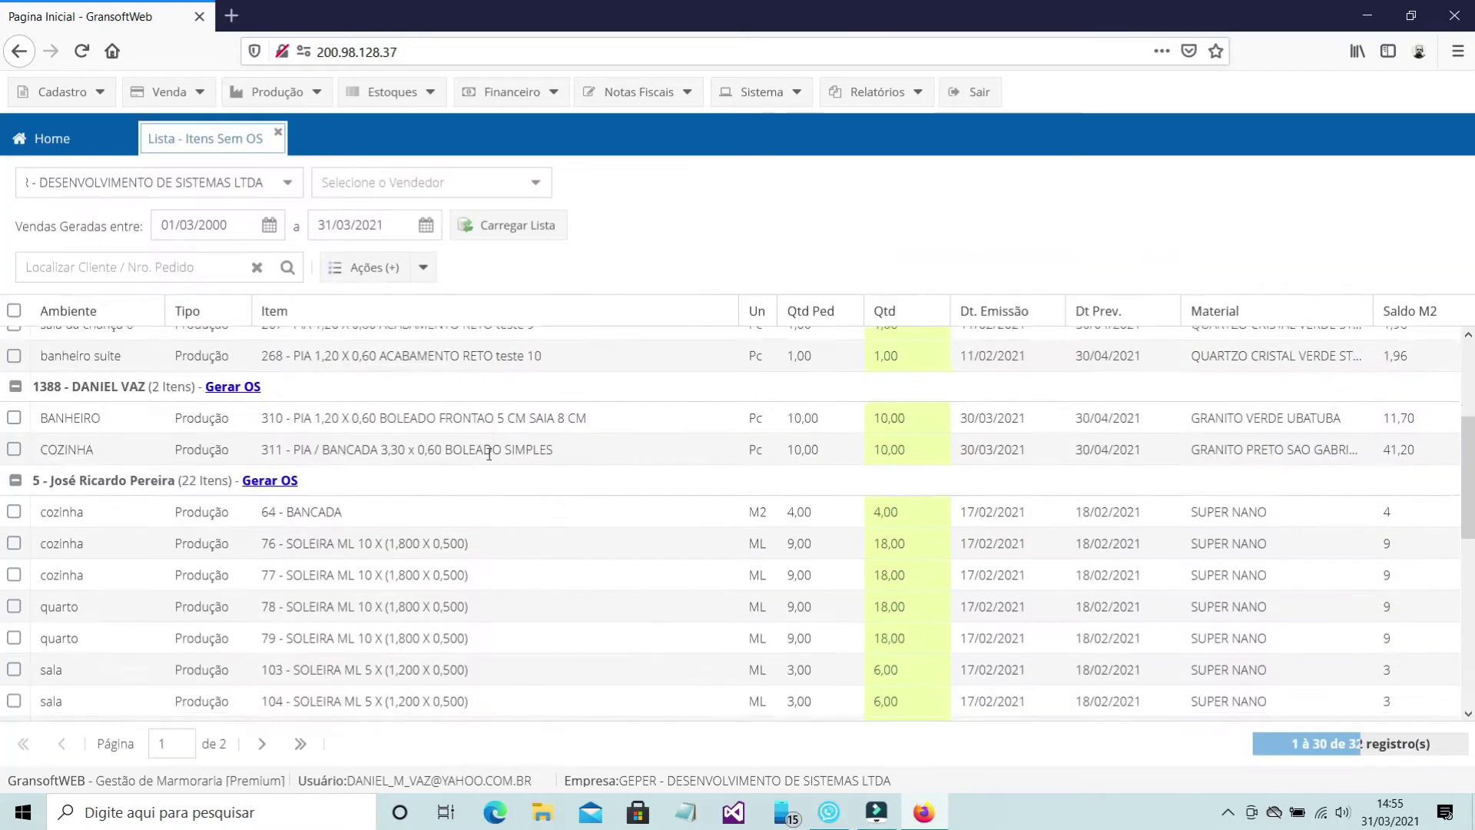
Step: Generate service orders at once for the whole sale group holding PIA items 260, 263, 264, 267 and 268
scroll(488, 456, down, 10)
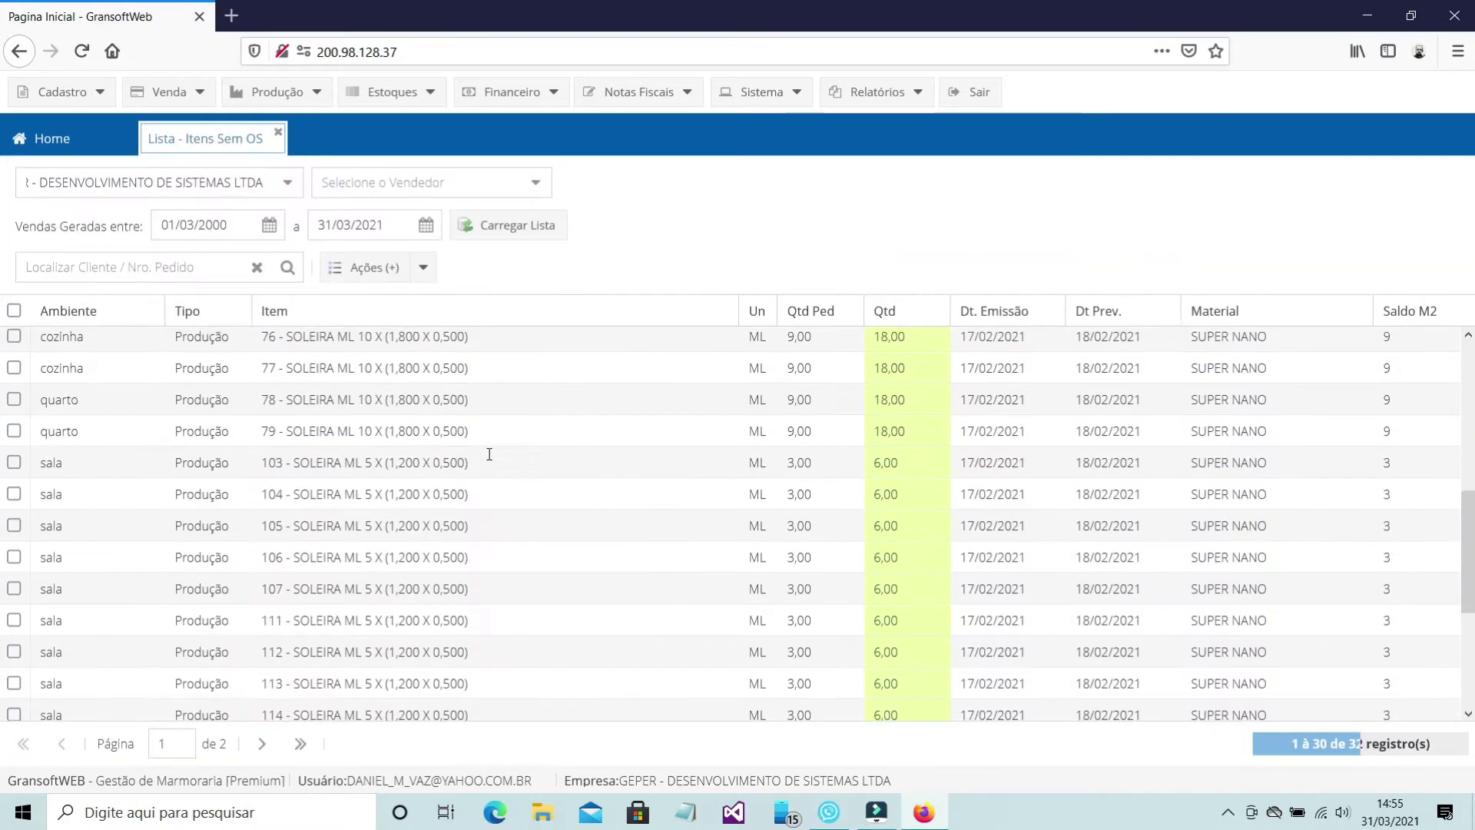
scroll(489, 459, up, 10)
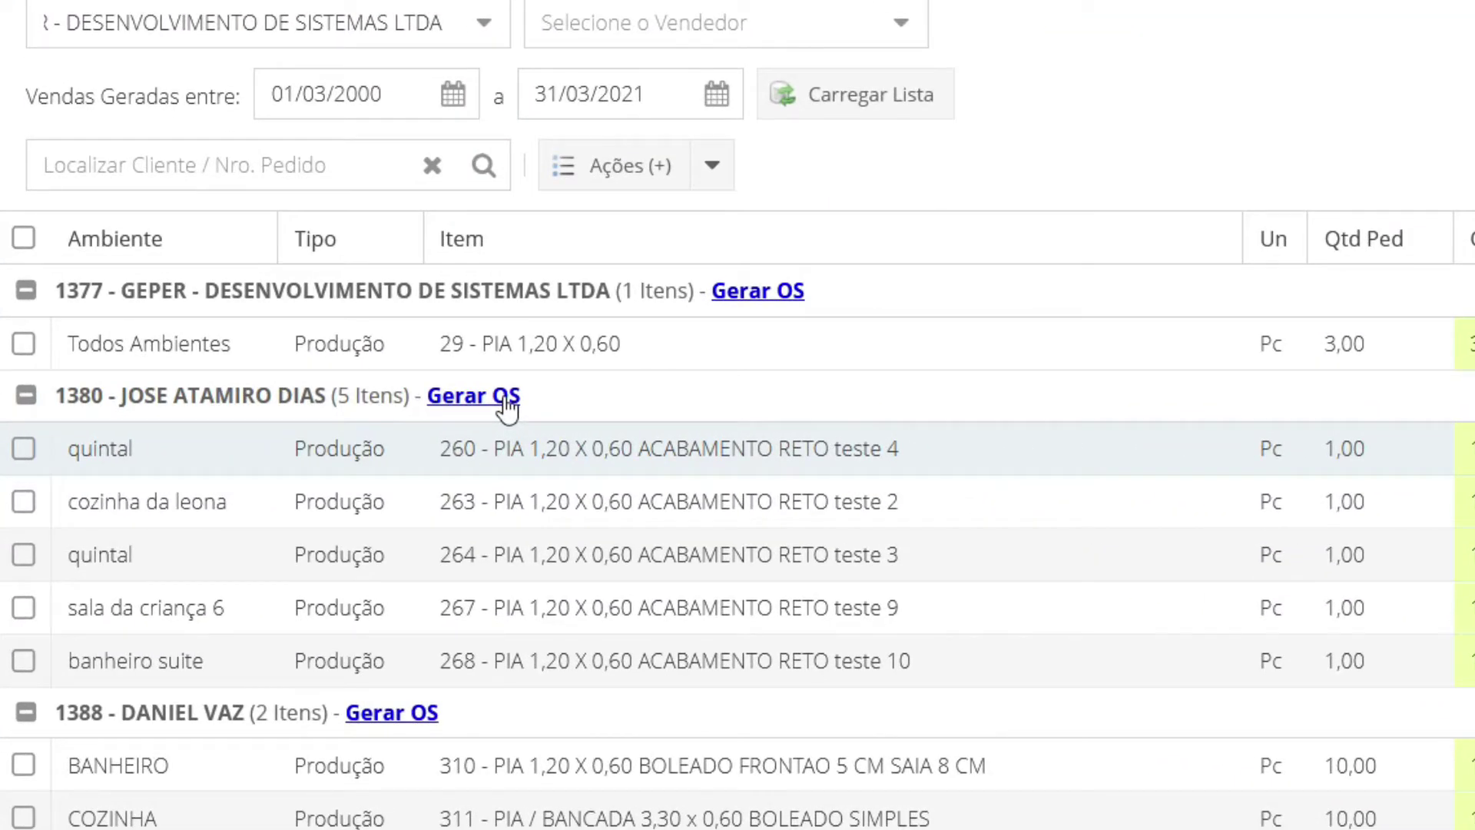
click(506, 399)
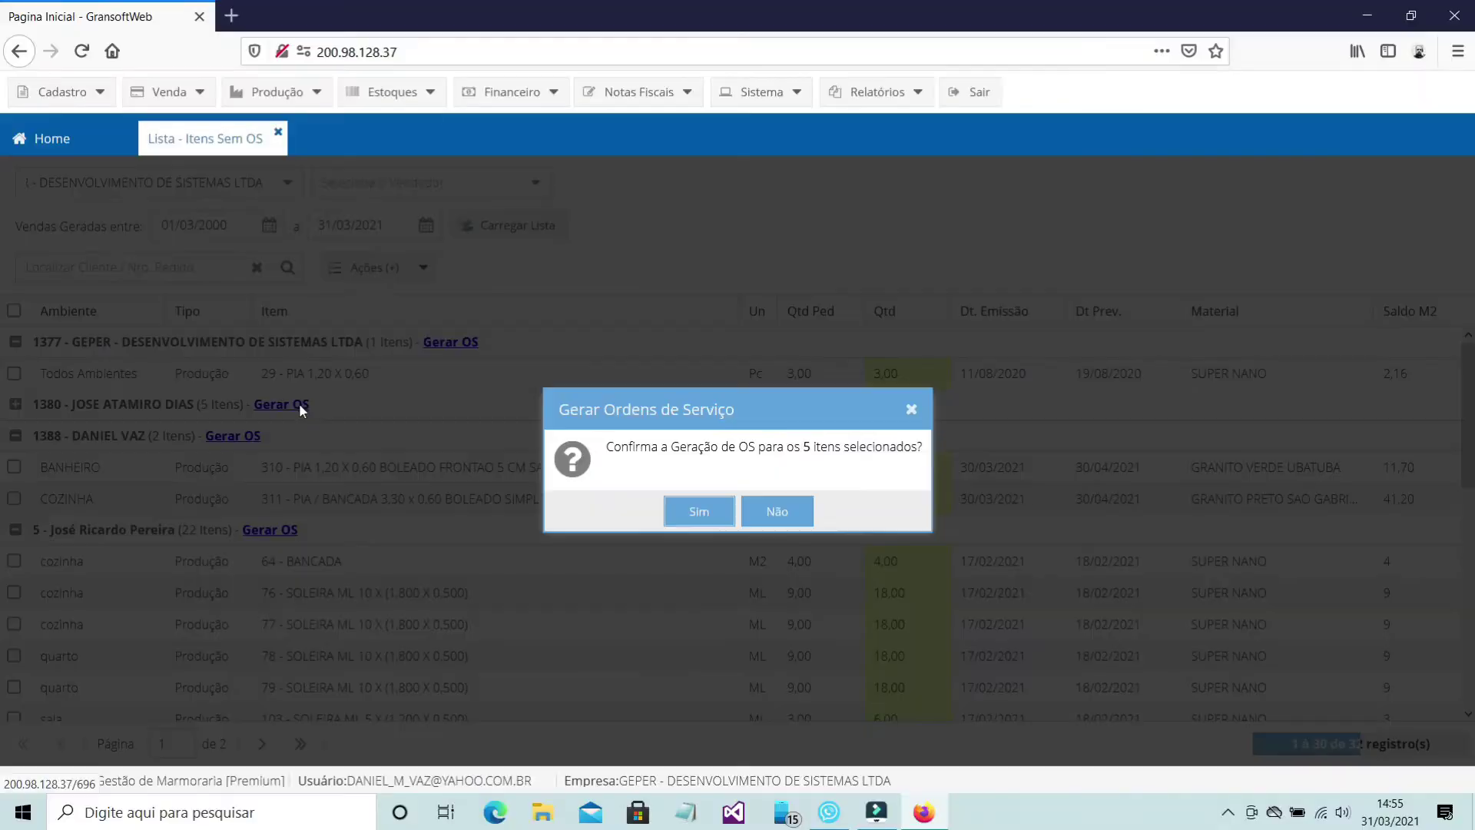
click(699, 511)
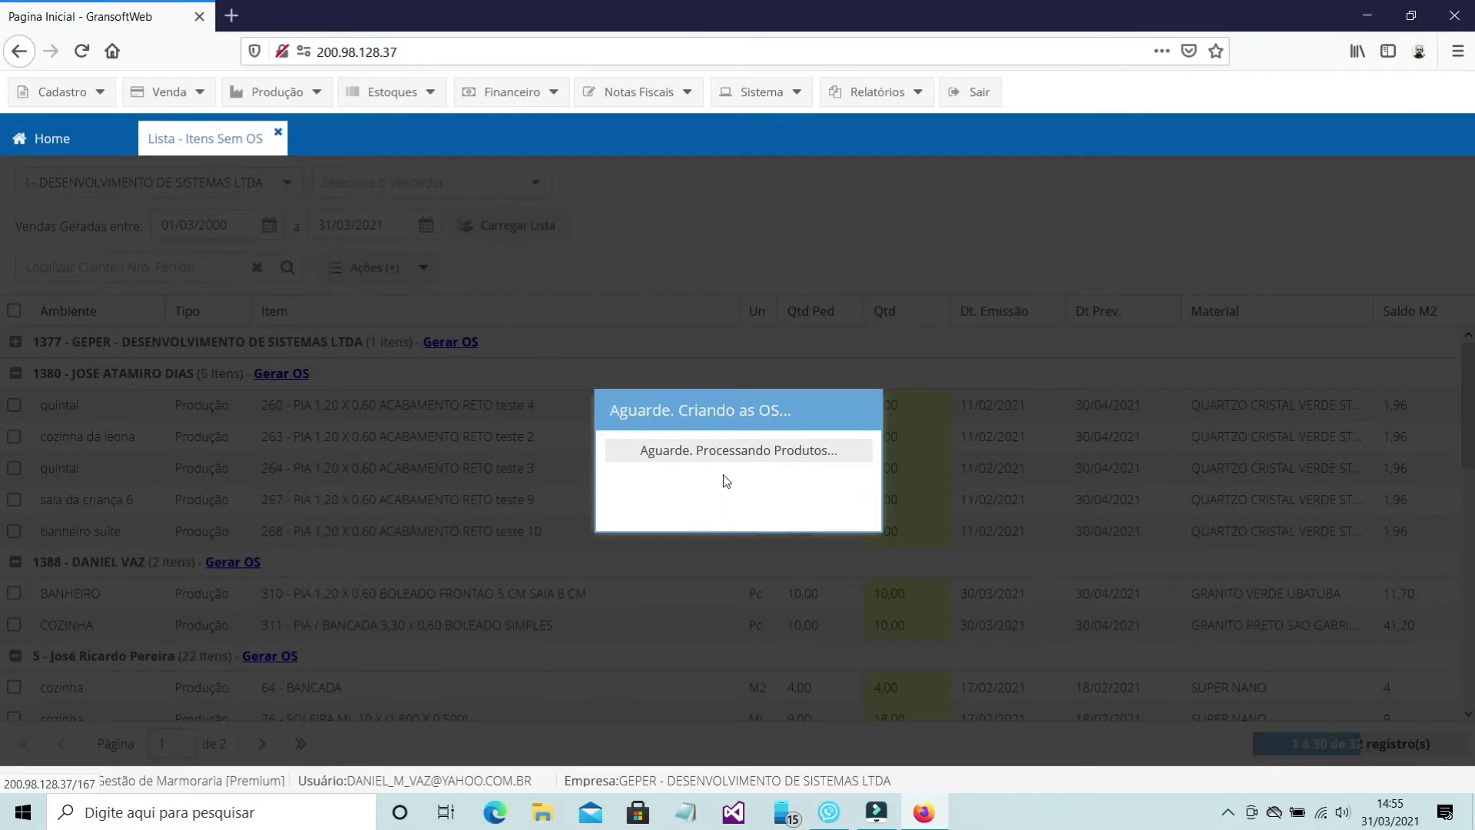
click(754, 504)
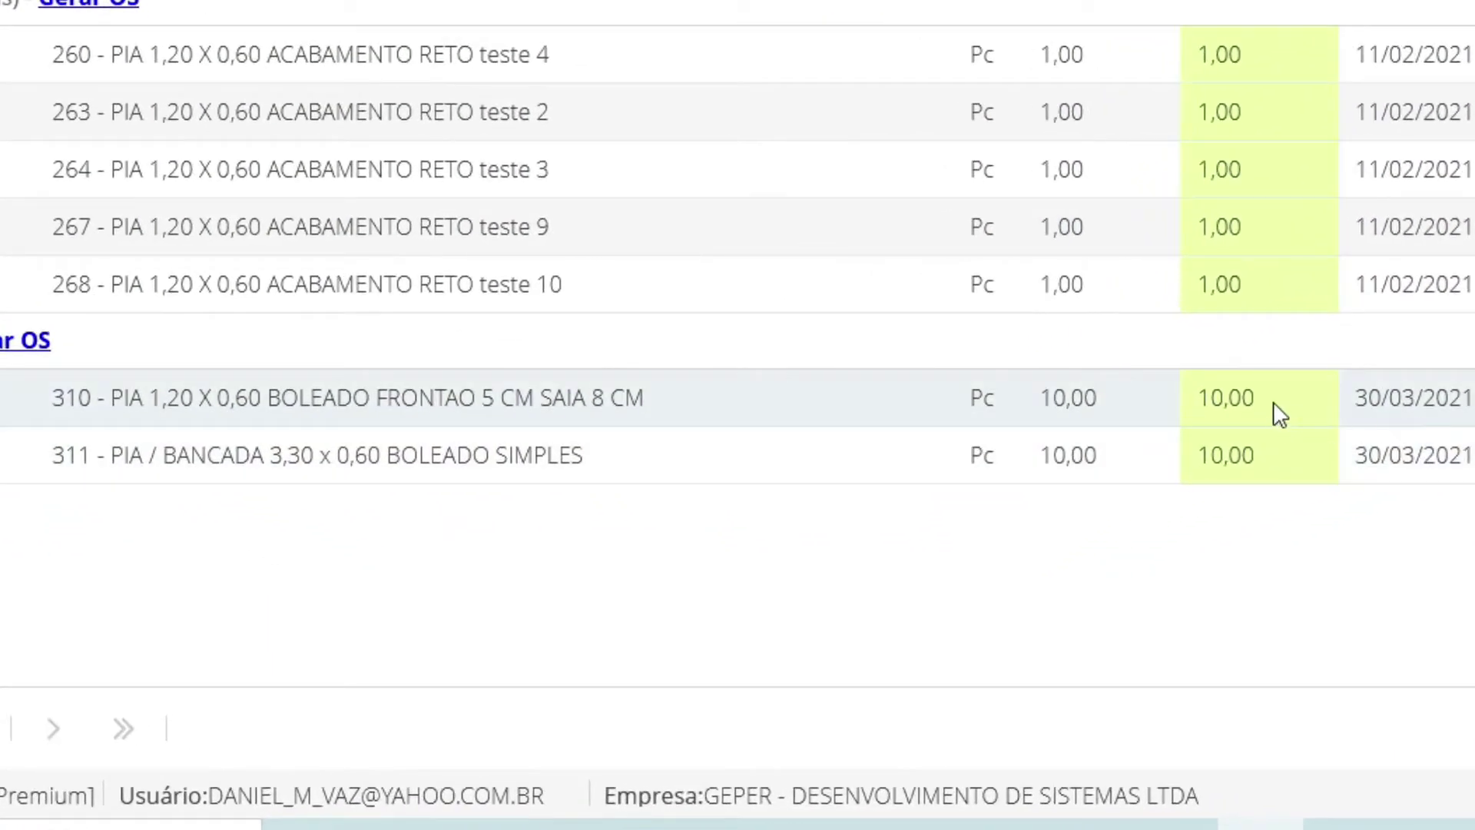
Step: Set the quantity of PIA item 310 to 5 and generate its service order
click(930, 563)
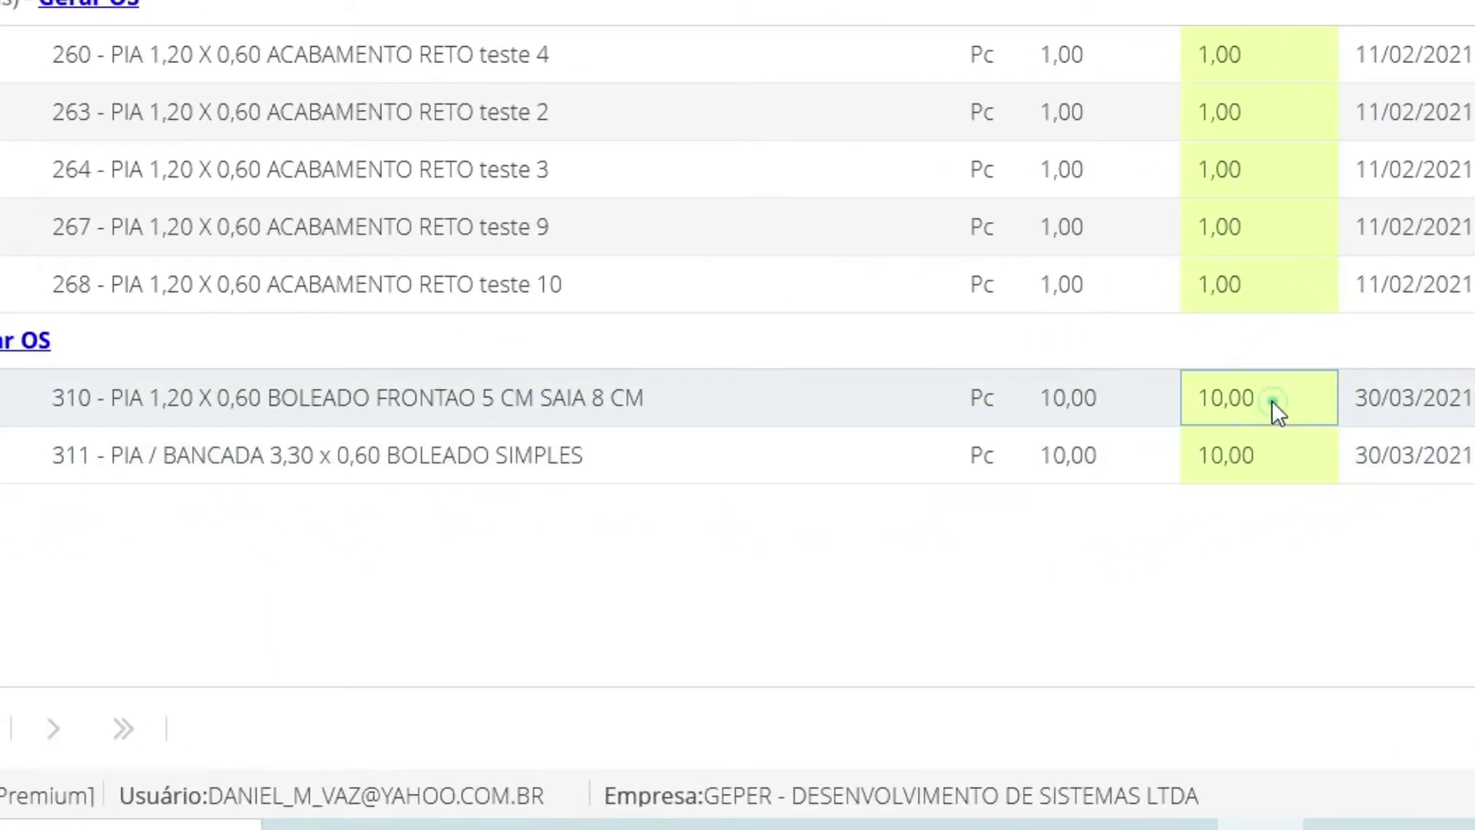
drag(1271, 400, 1106, 392)
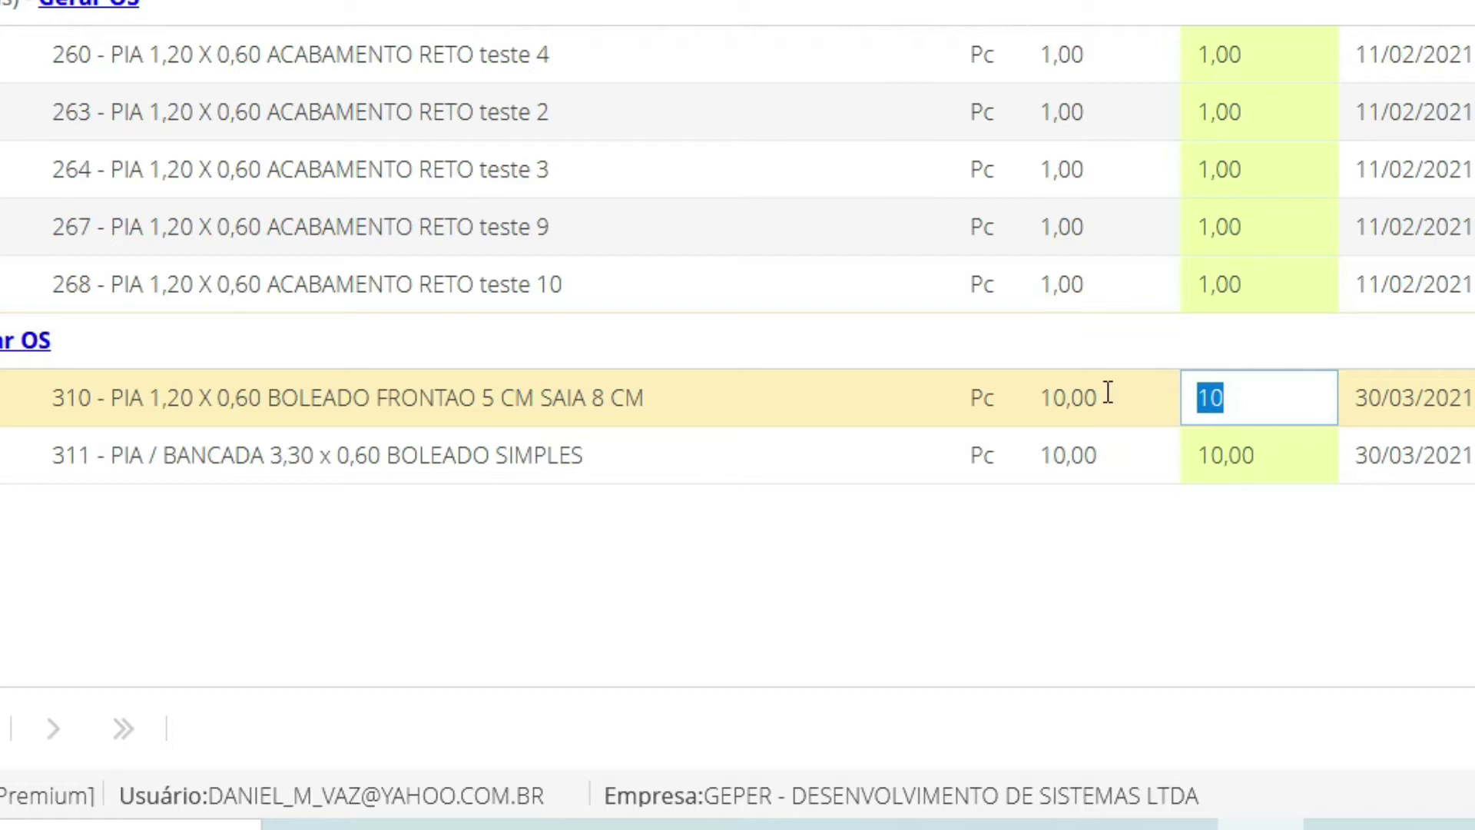
text(5)
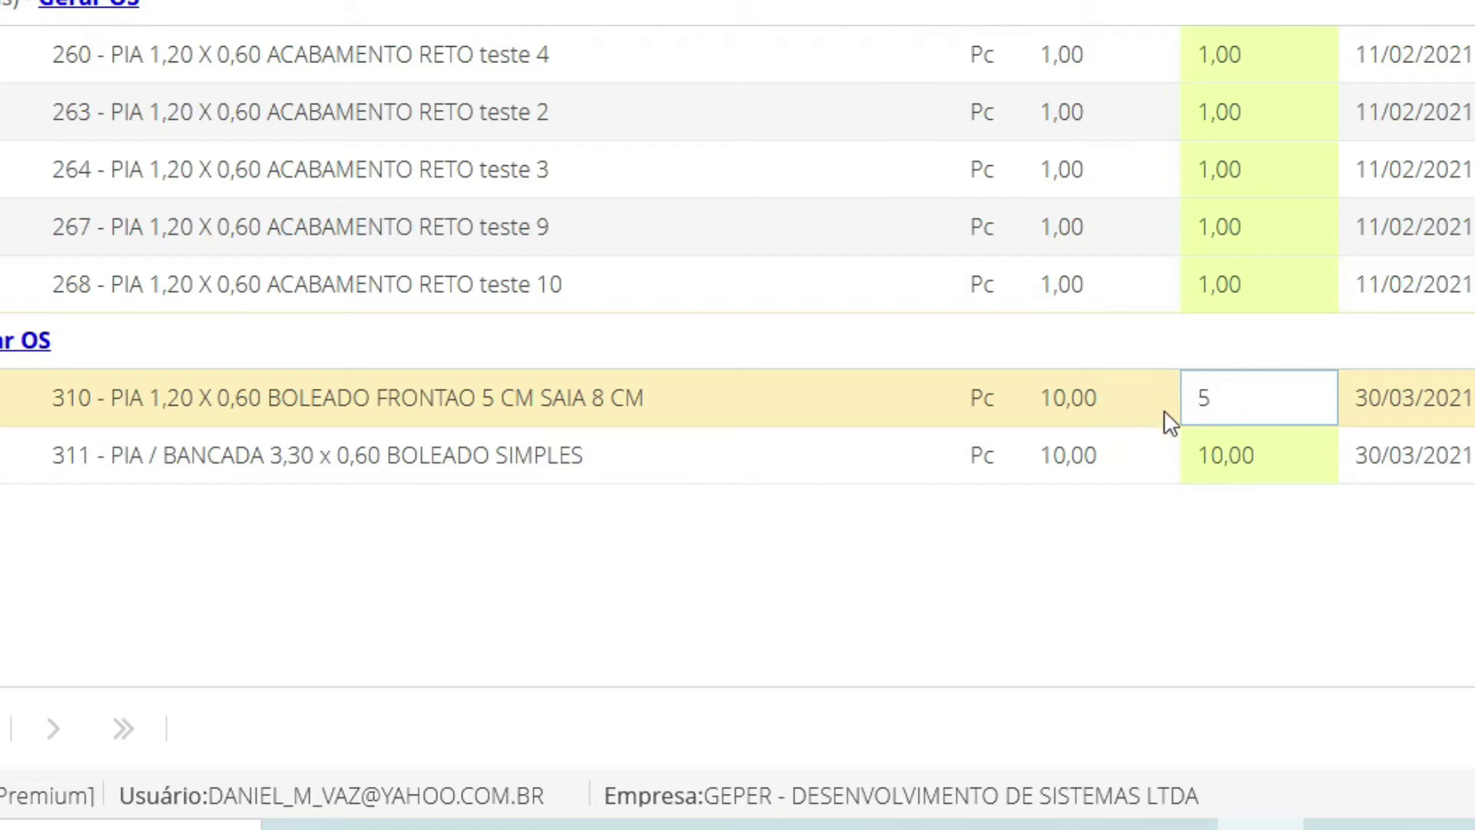
click(1292, 451)
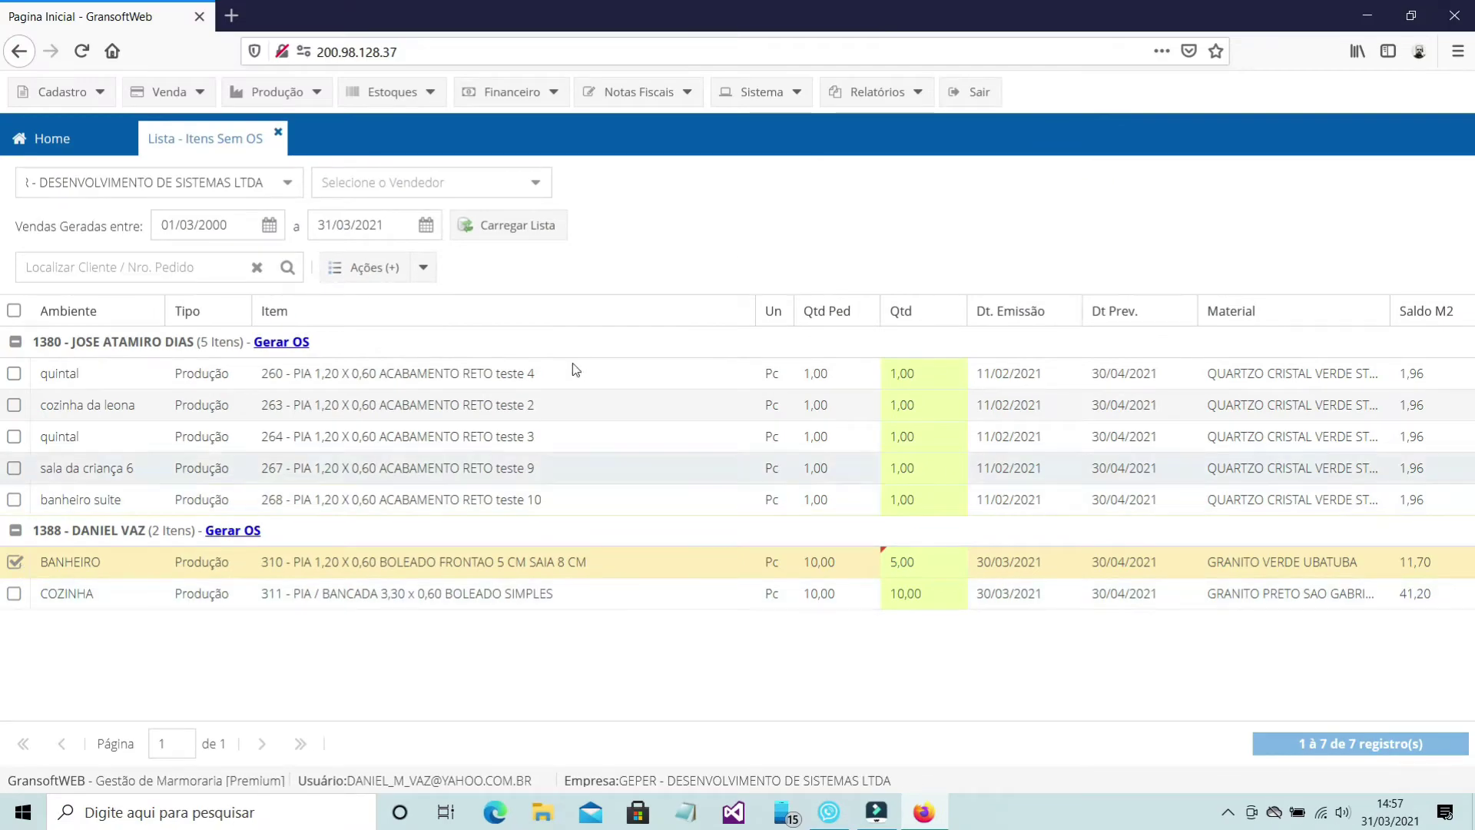
click(423, 270)
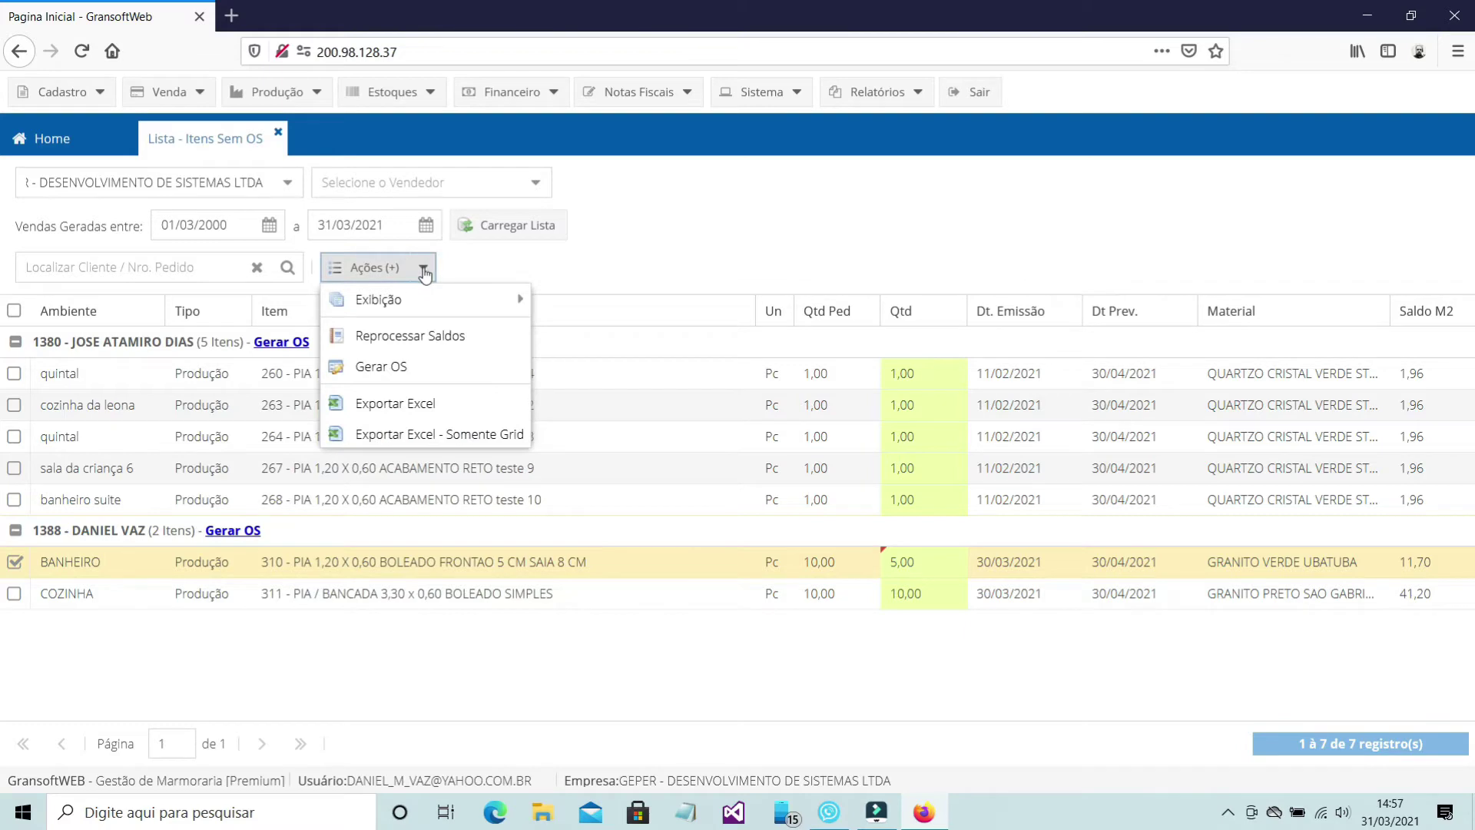
click(414, 369)
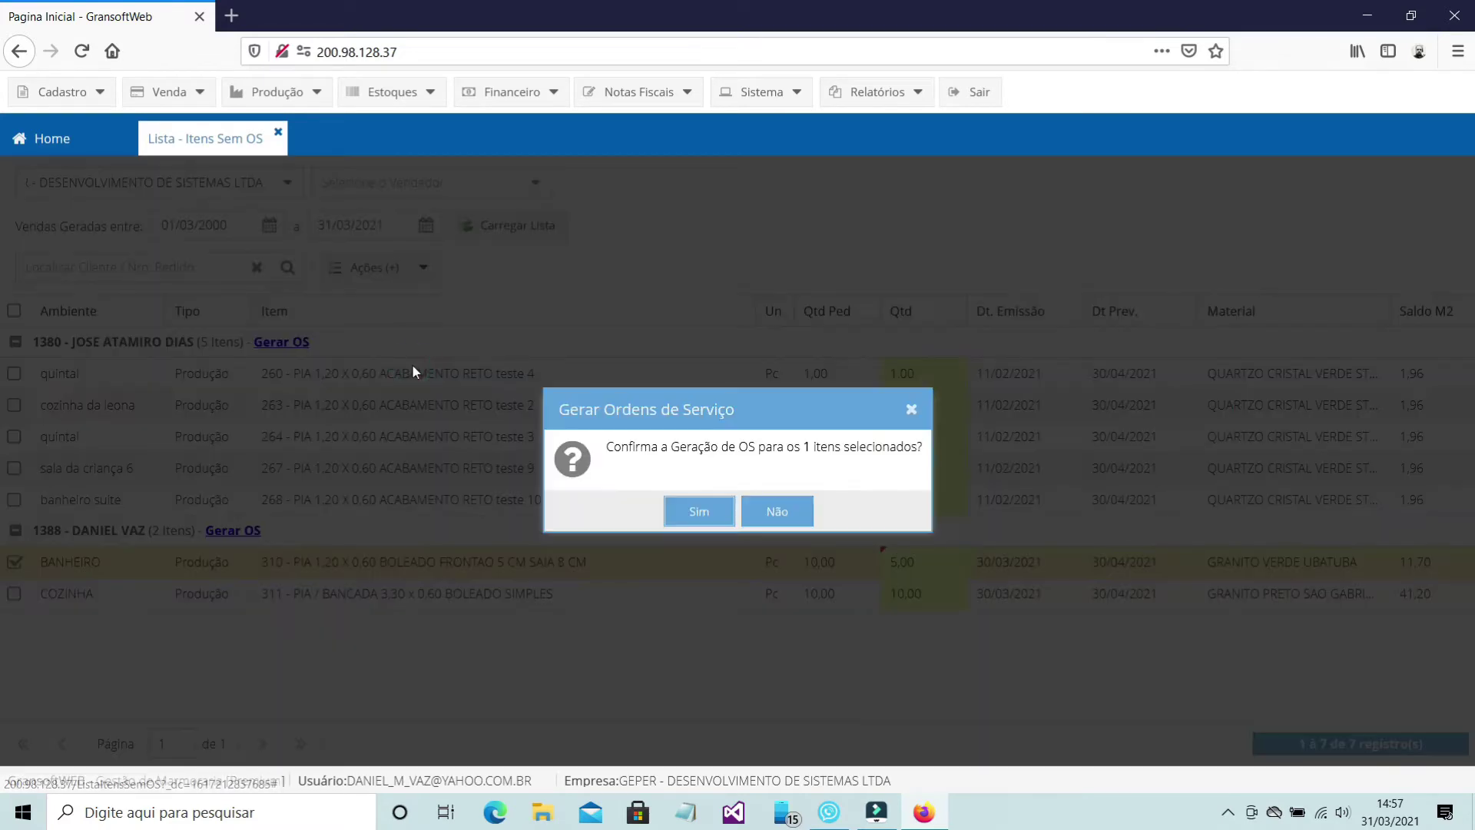
click(694, 511)
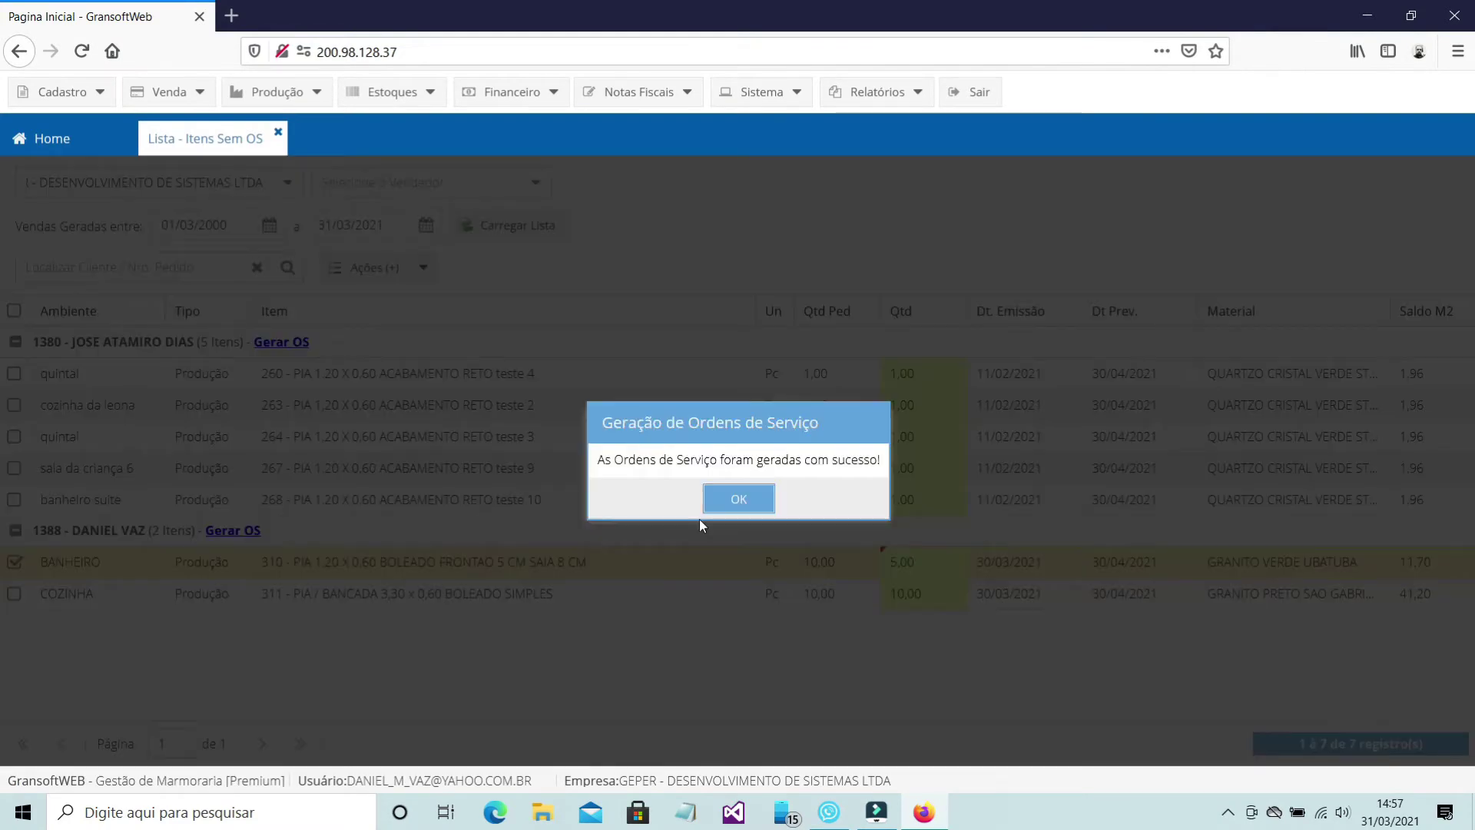
click(742, 507)
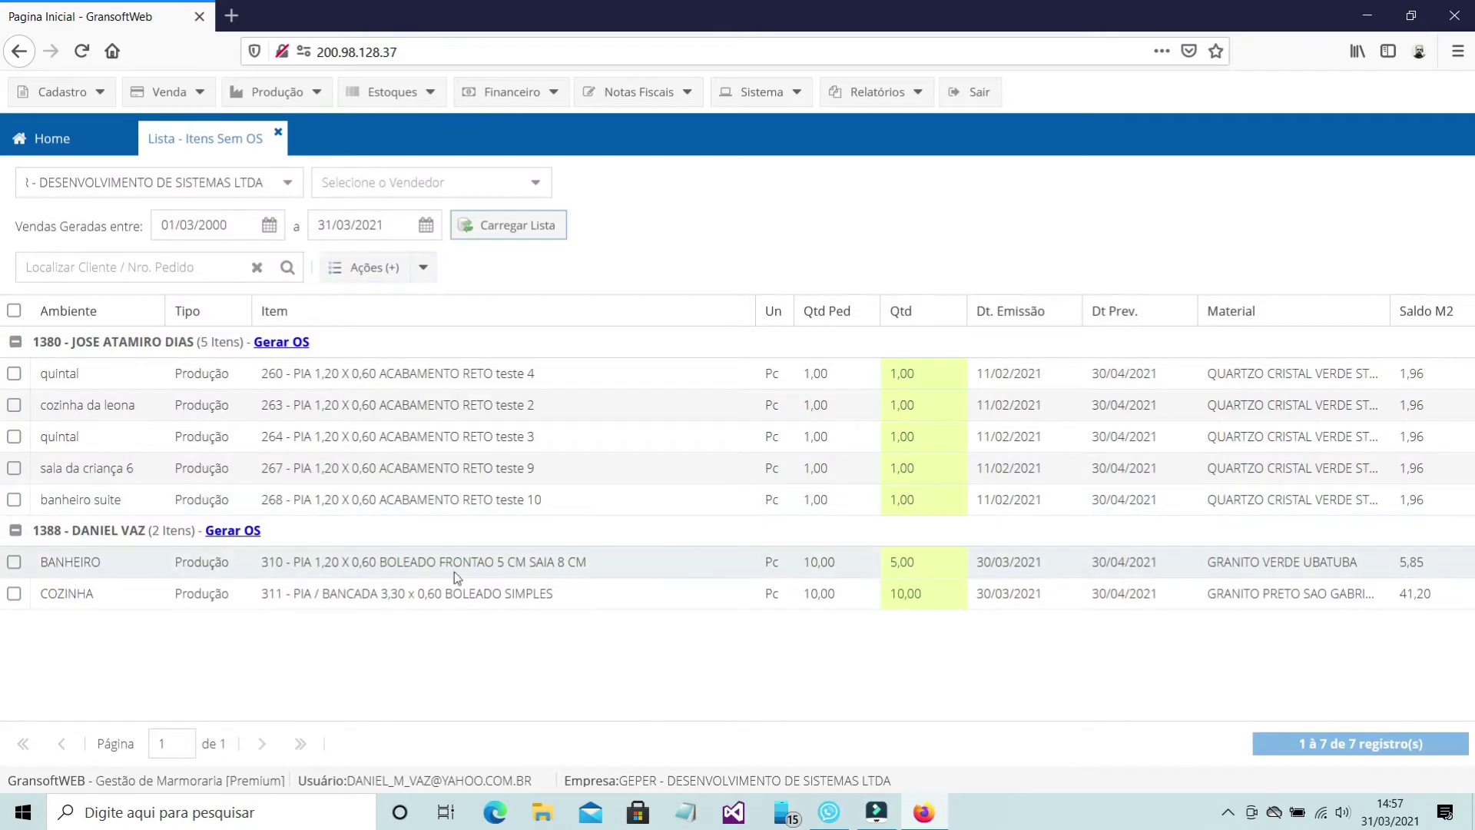
Step: View the items of the newest BANHEIRO service order under internal production and return to the list of items without service orders
click(282, 98)
mouse_move(399, 125)
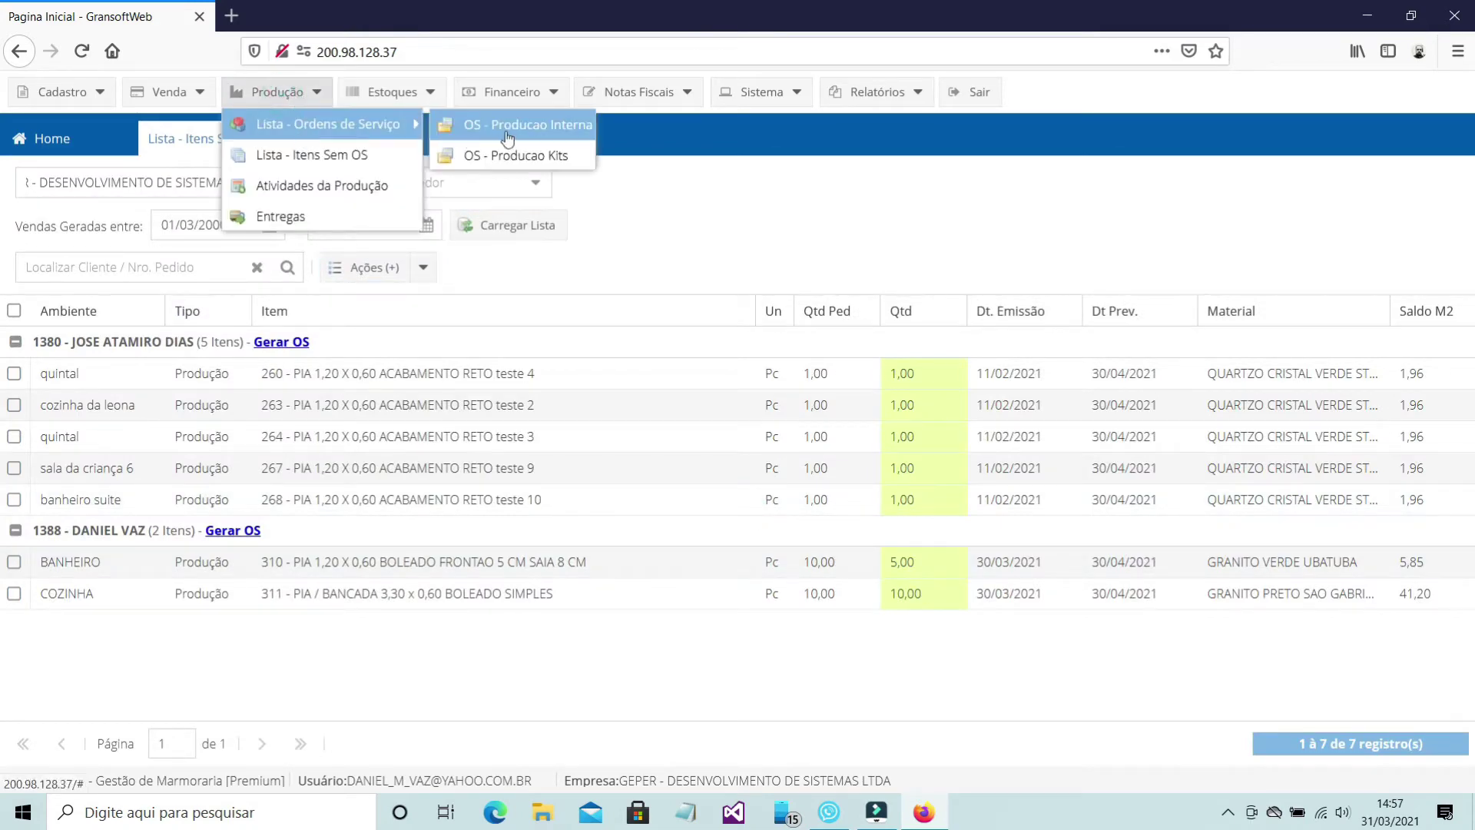
click(499, 127)
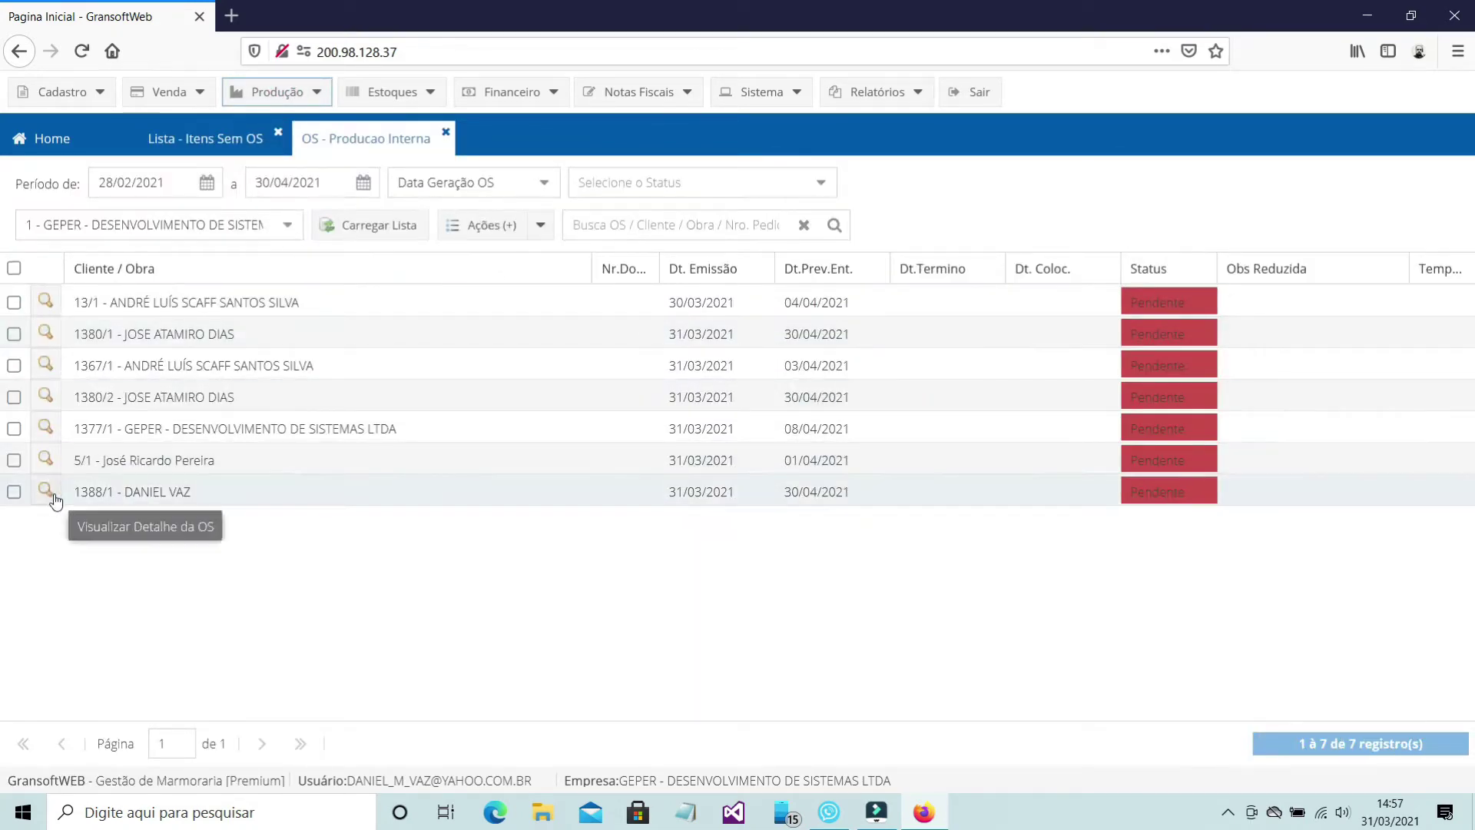
click(46, 490)
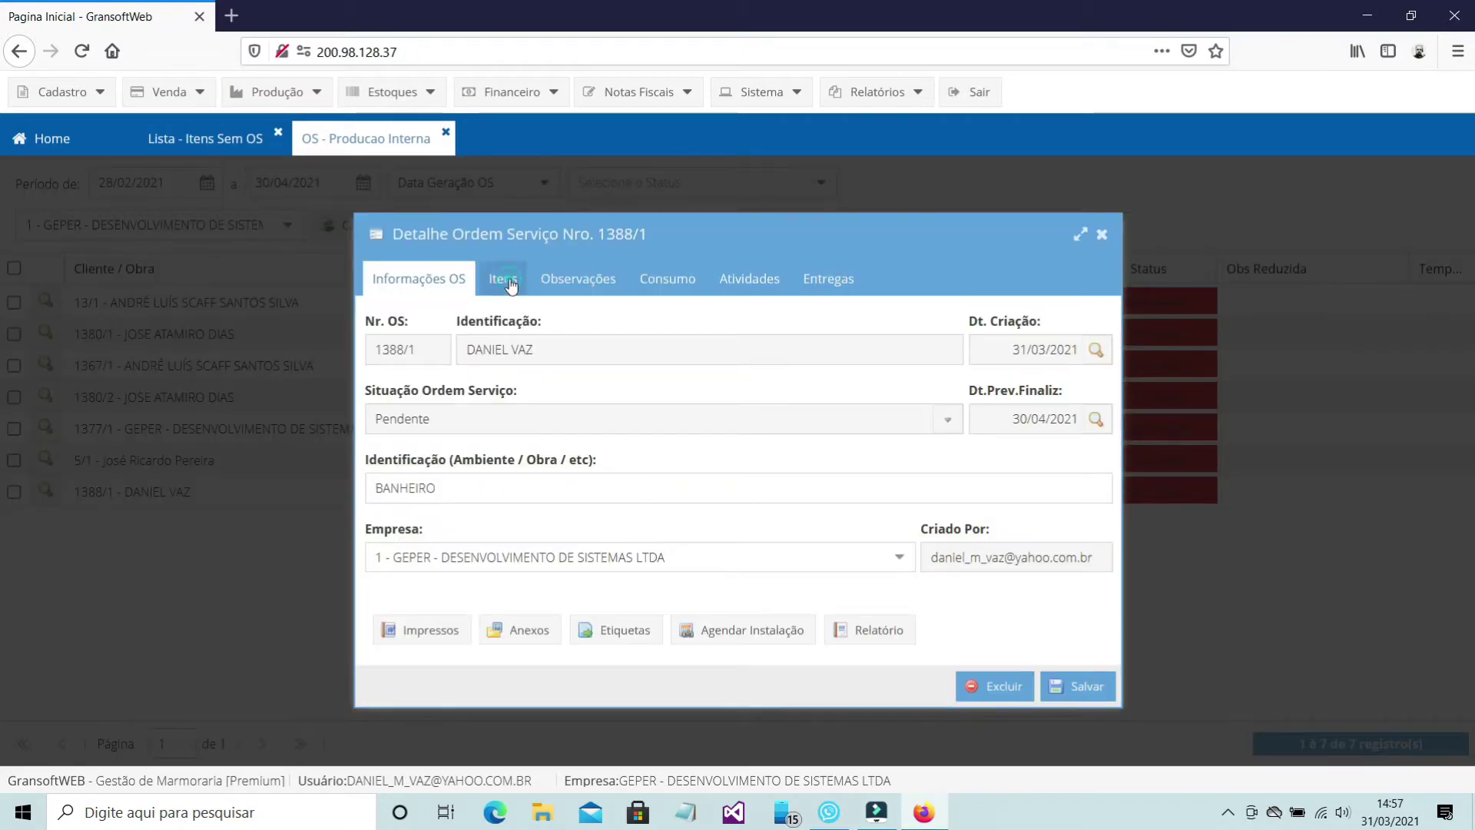
click(503, 279)
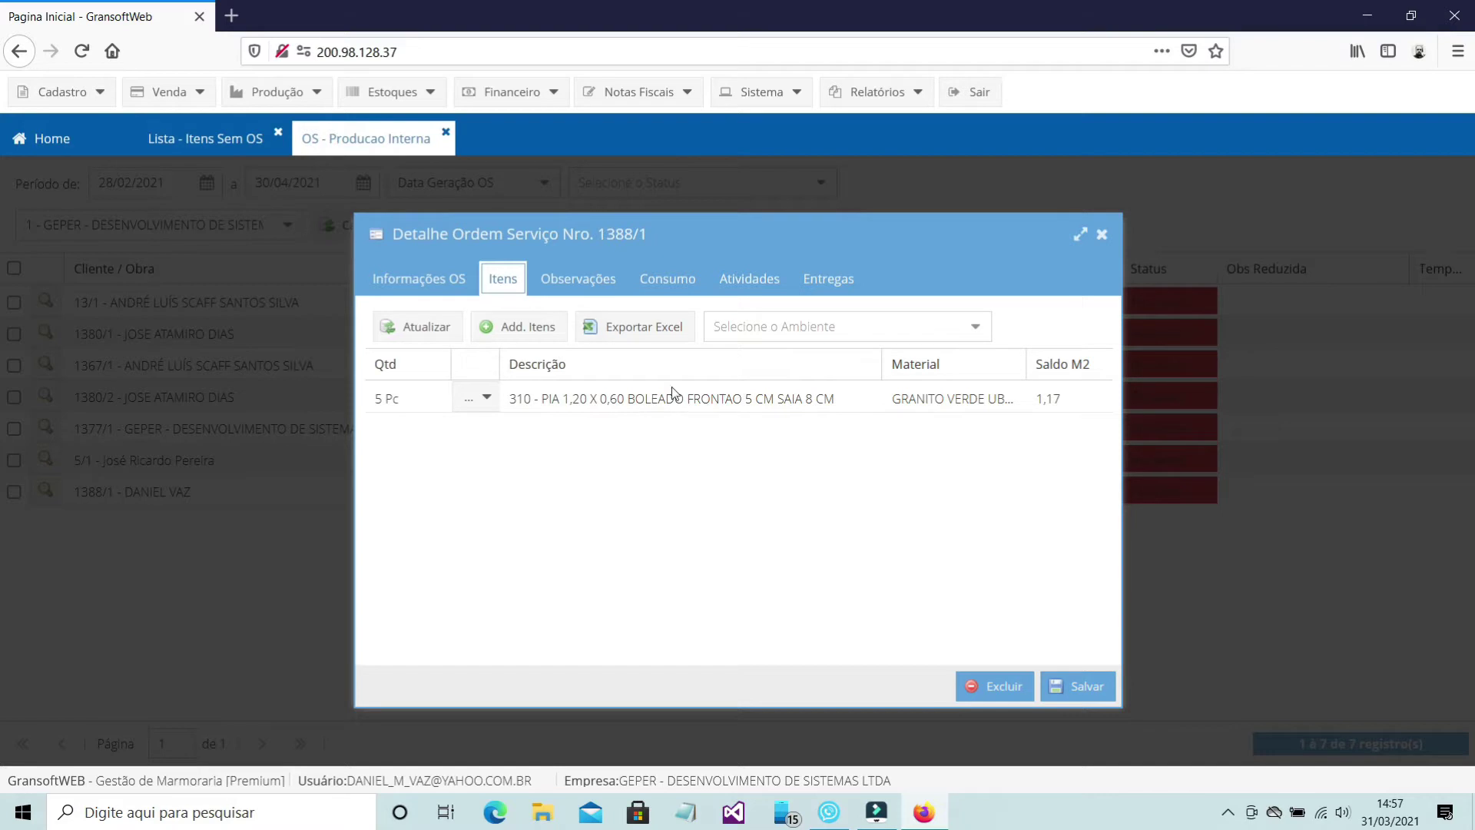
click(225, 141)
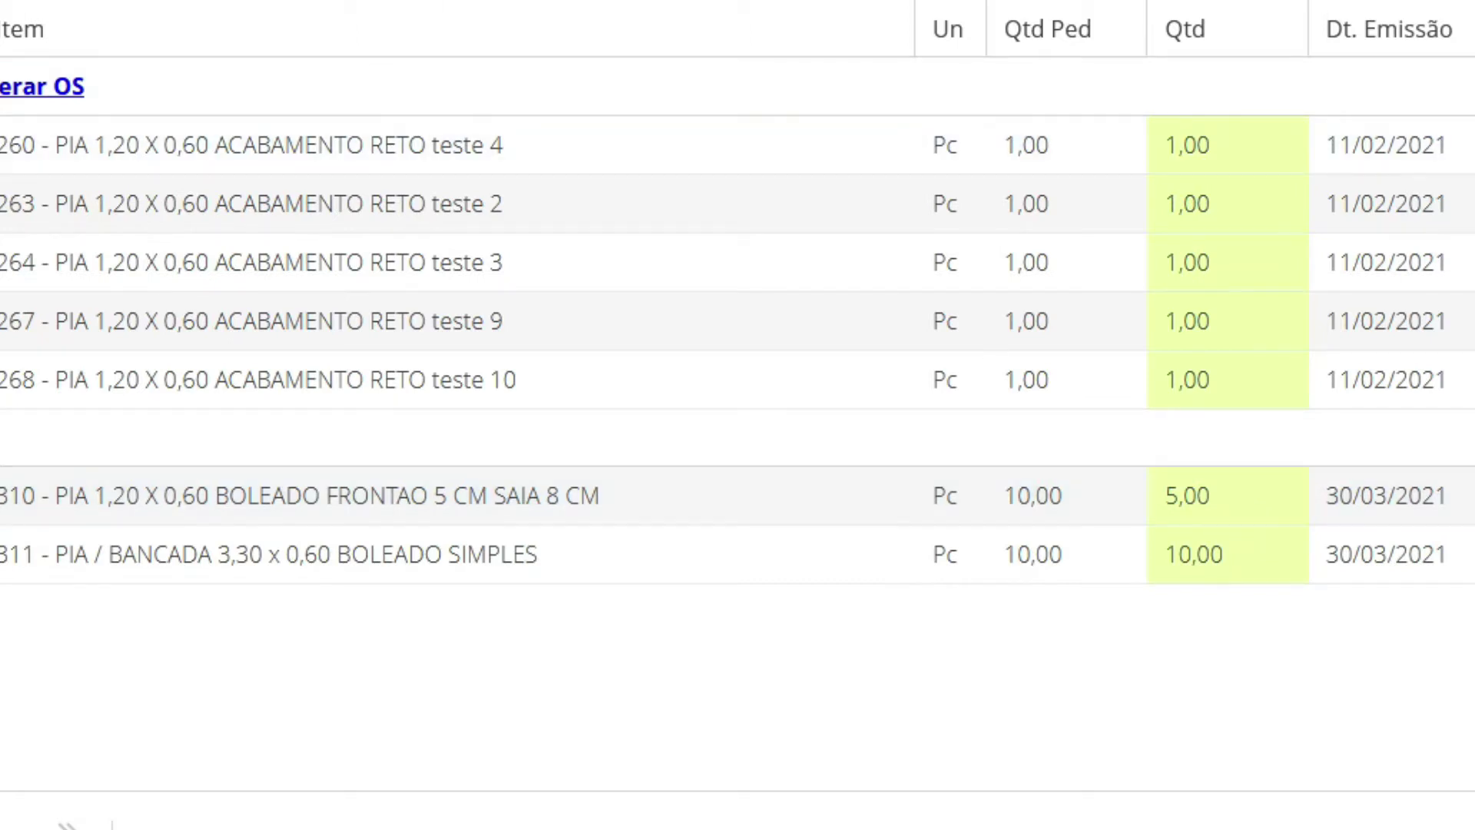
Step: Open the internal production service orders and view the items of the second BANHEIRO service order
click(276, 92)
mouse_move(384, 124)
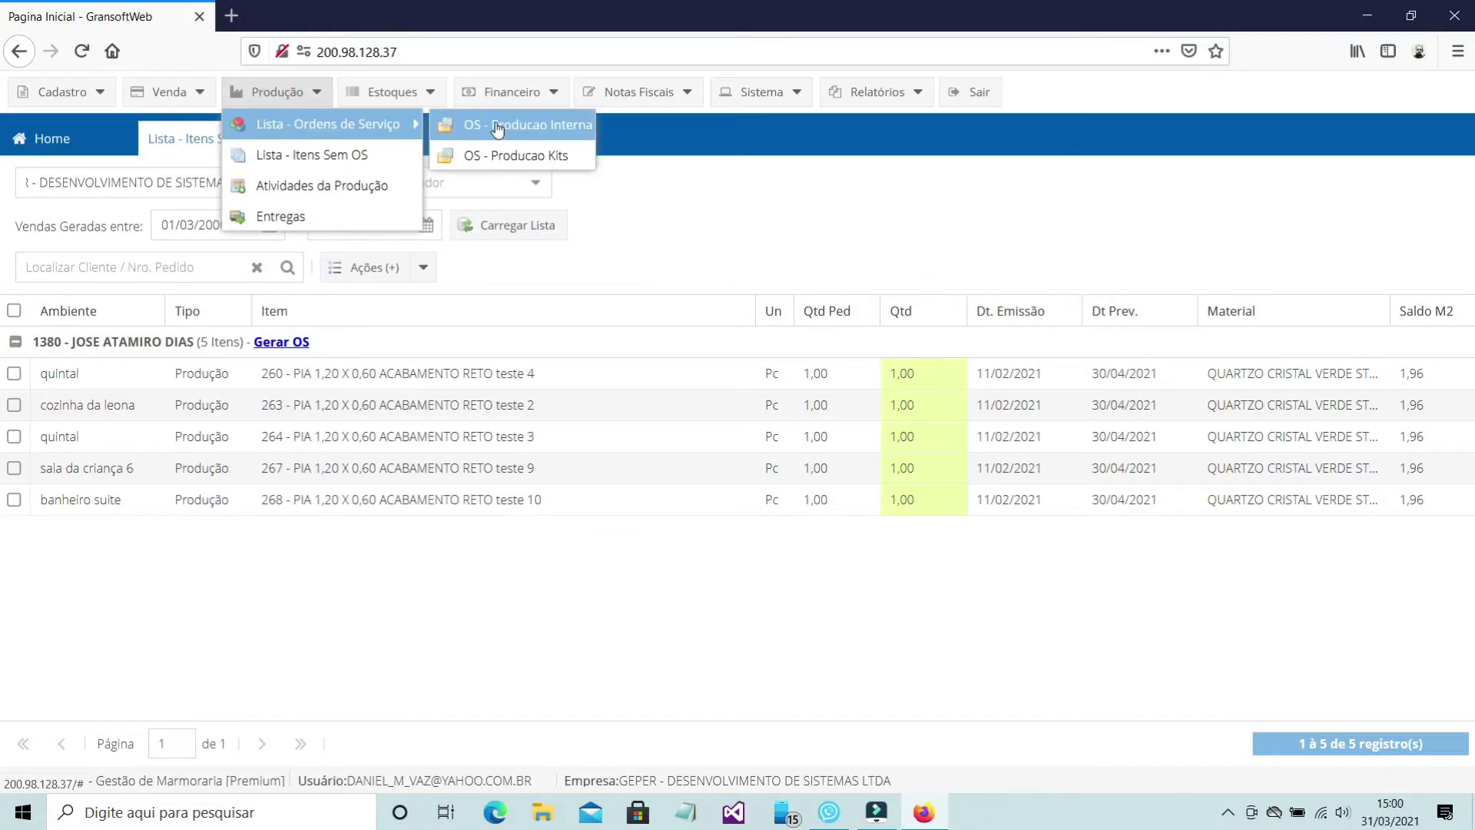
click(500, 128)
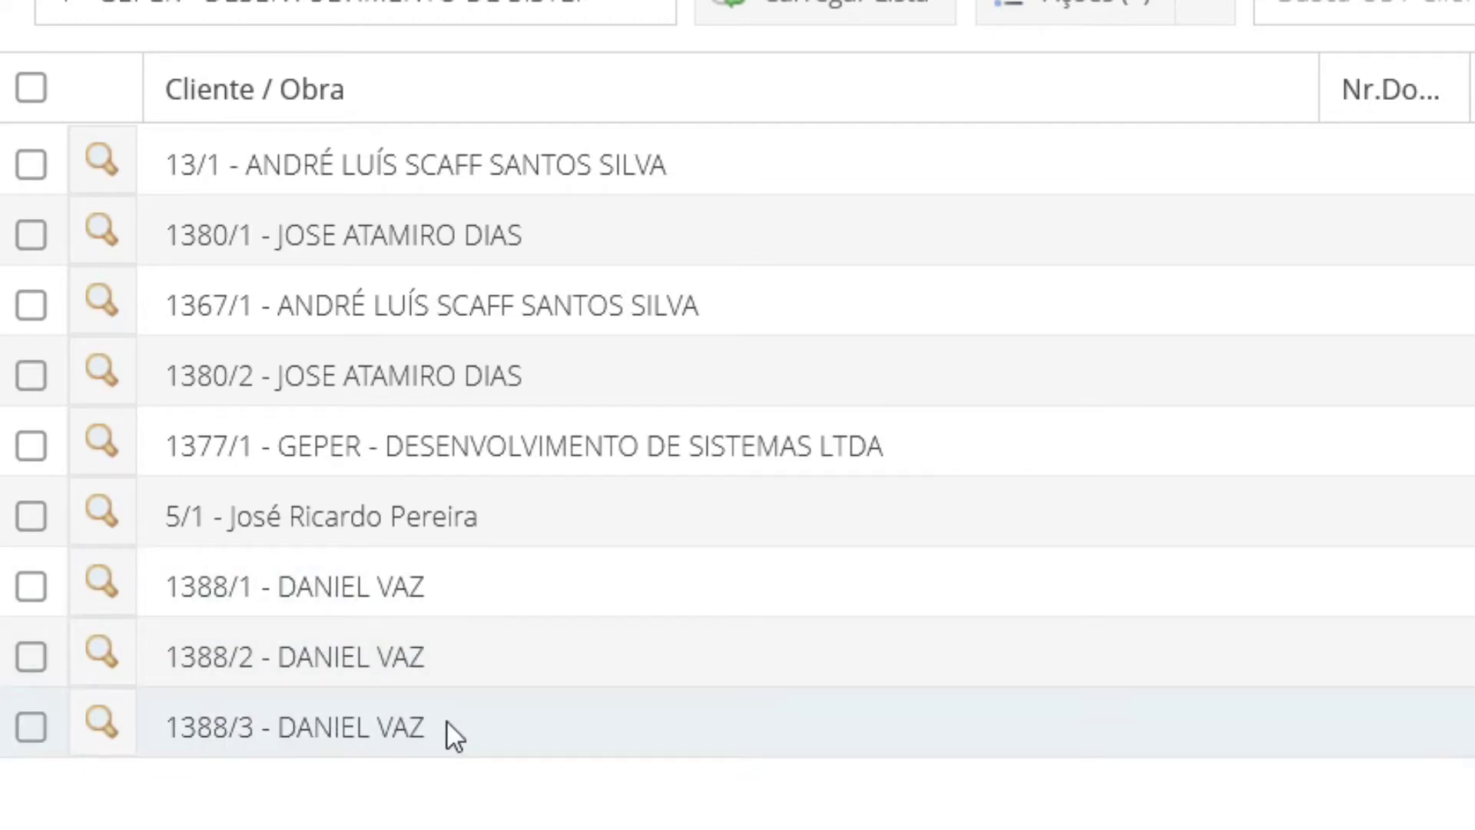
click(108, 661)
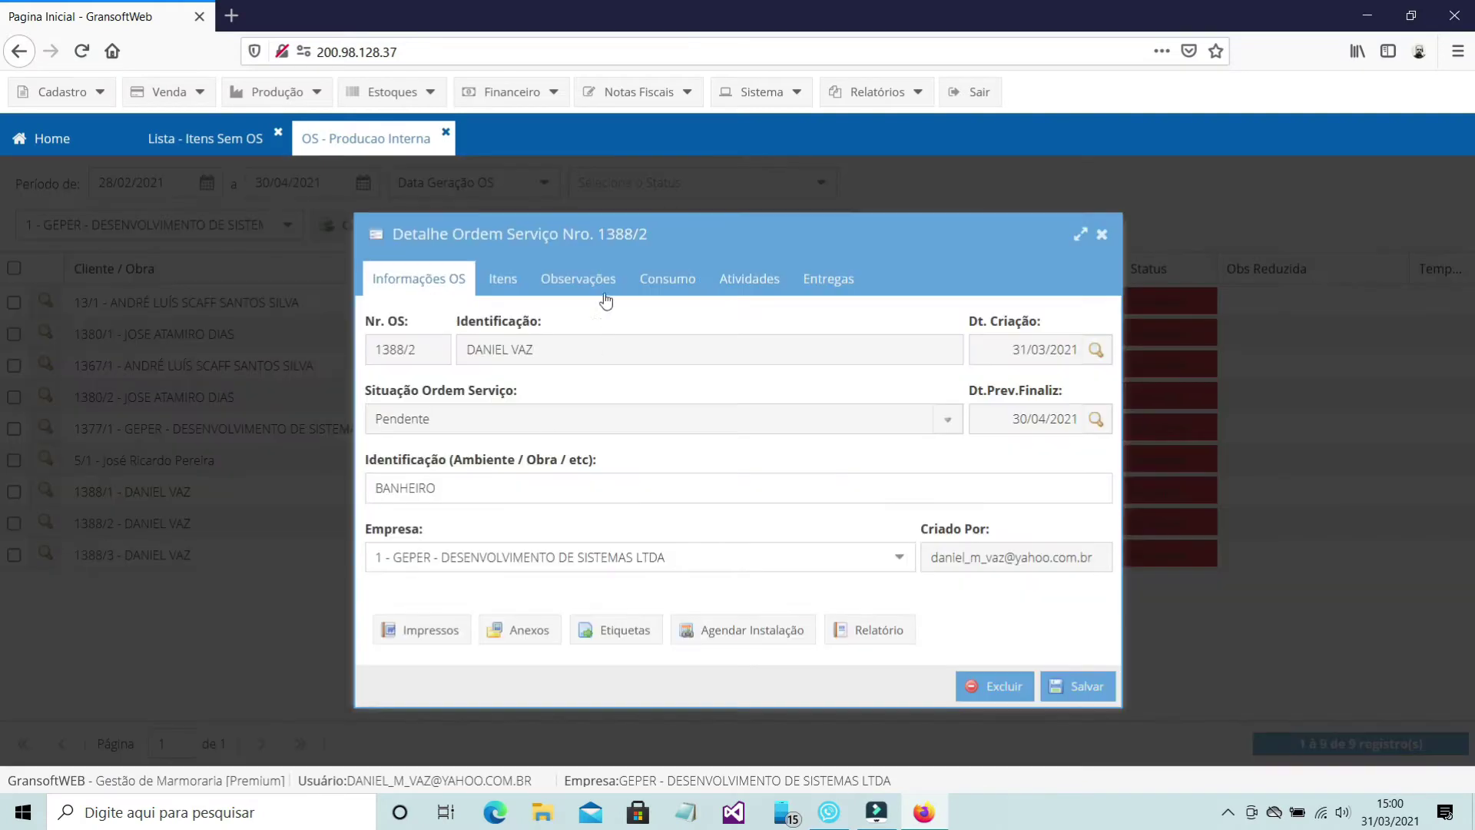
click(503, 280)
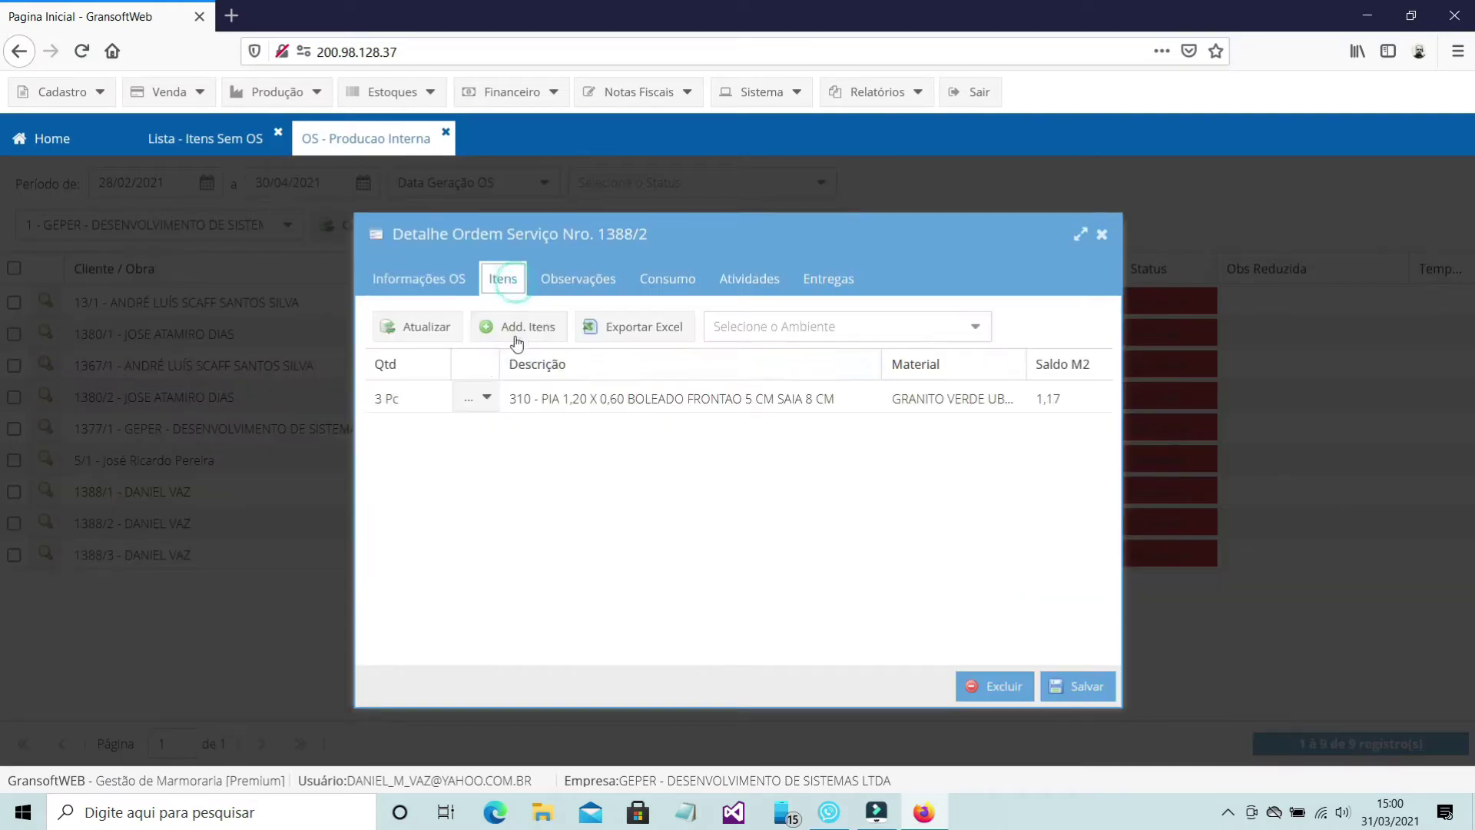
Step: Open the quantity to be produced of PIA item 310 for editing and clear the digit in it
click(486, 401)
click(503, 430)
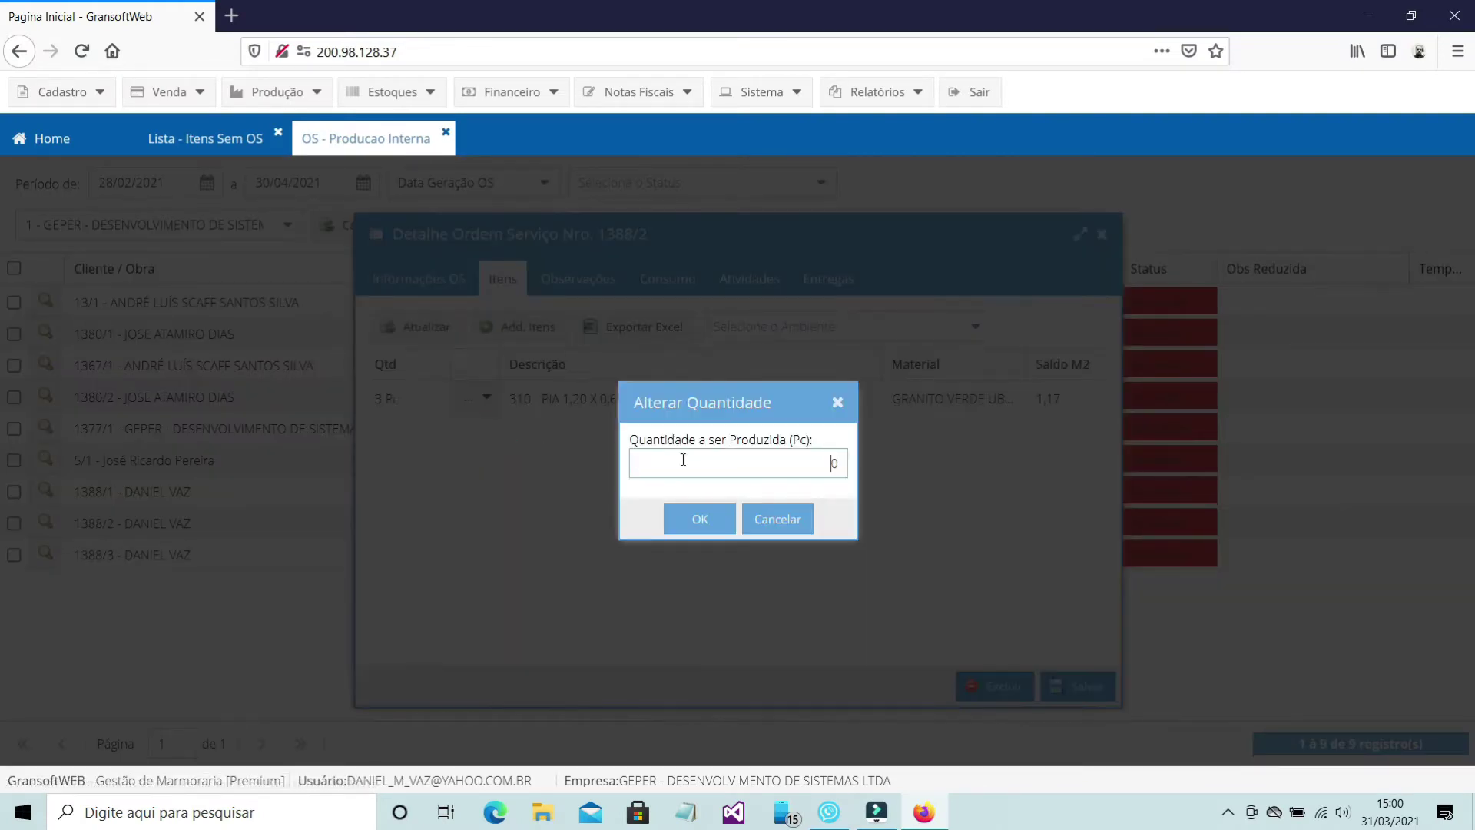
click(752, 464)
key(BackSpace)
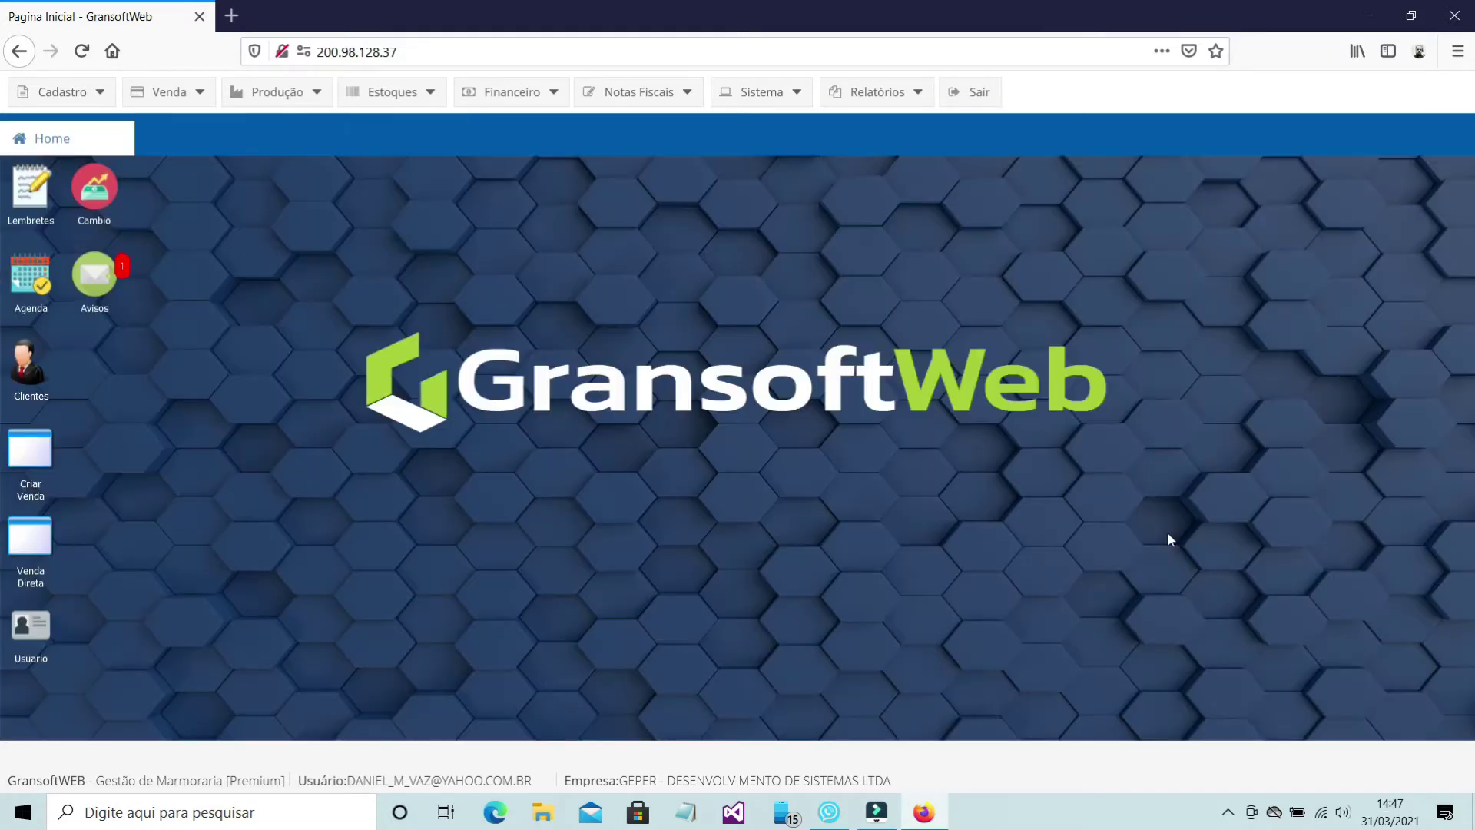
Step: Open the list of items without service orders, select BANCADA items 5, 6, 7 and 8, and generate orders for the selected items
click(270, 93)
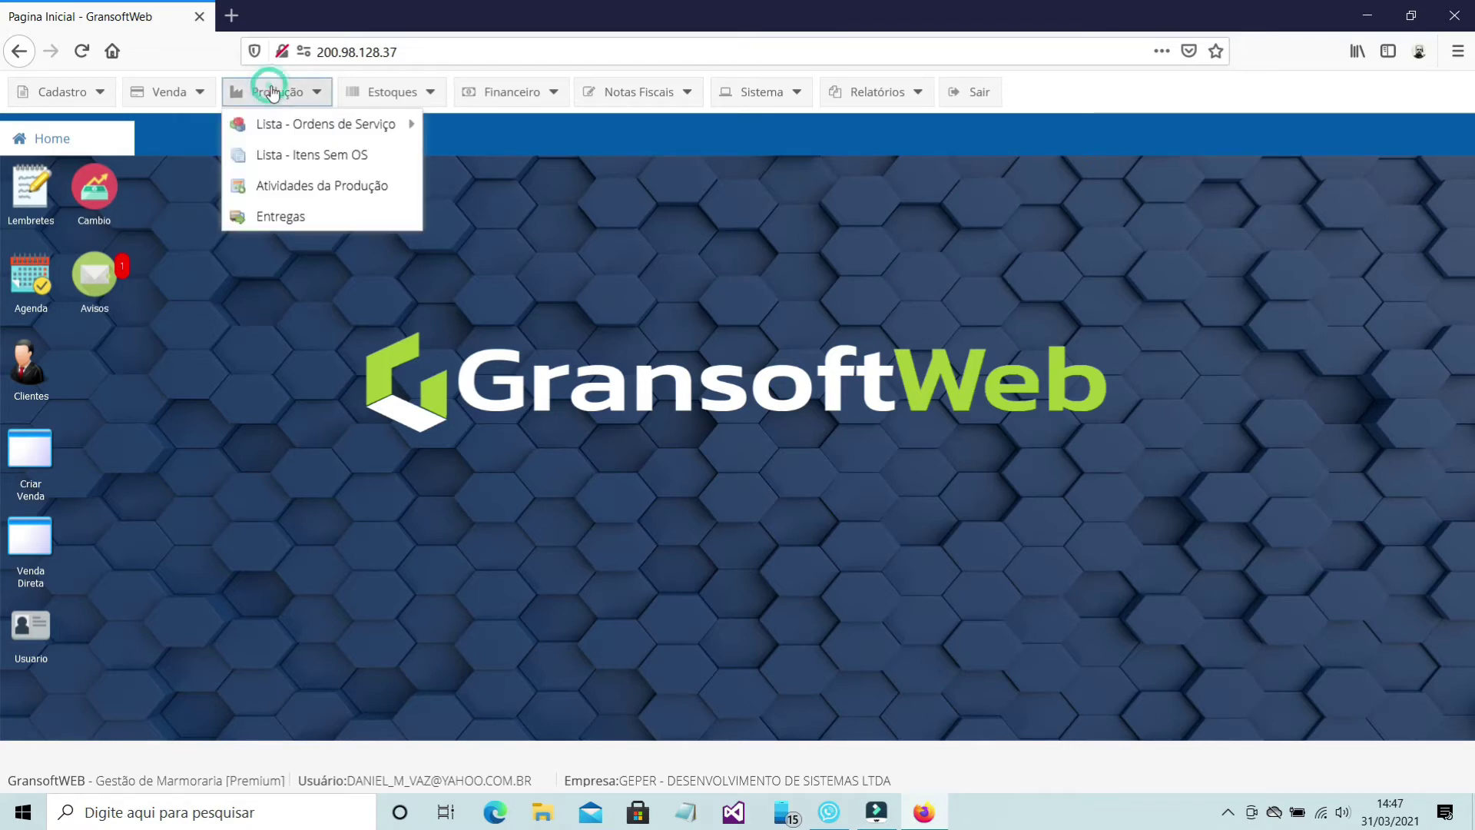
click(321, 159)
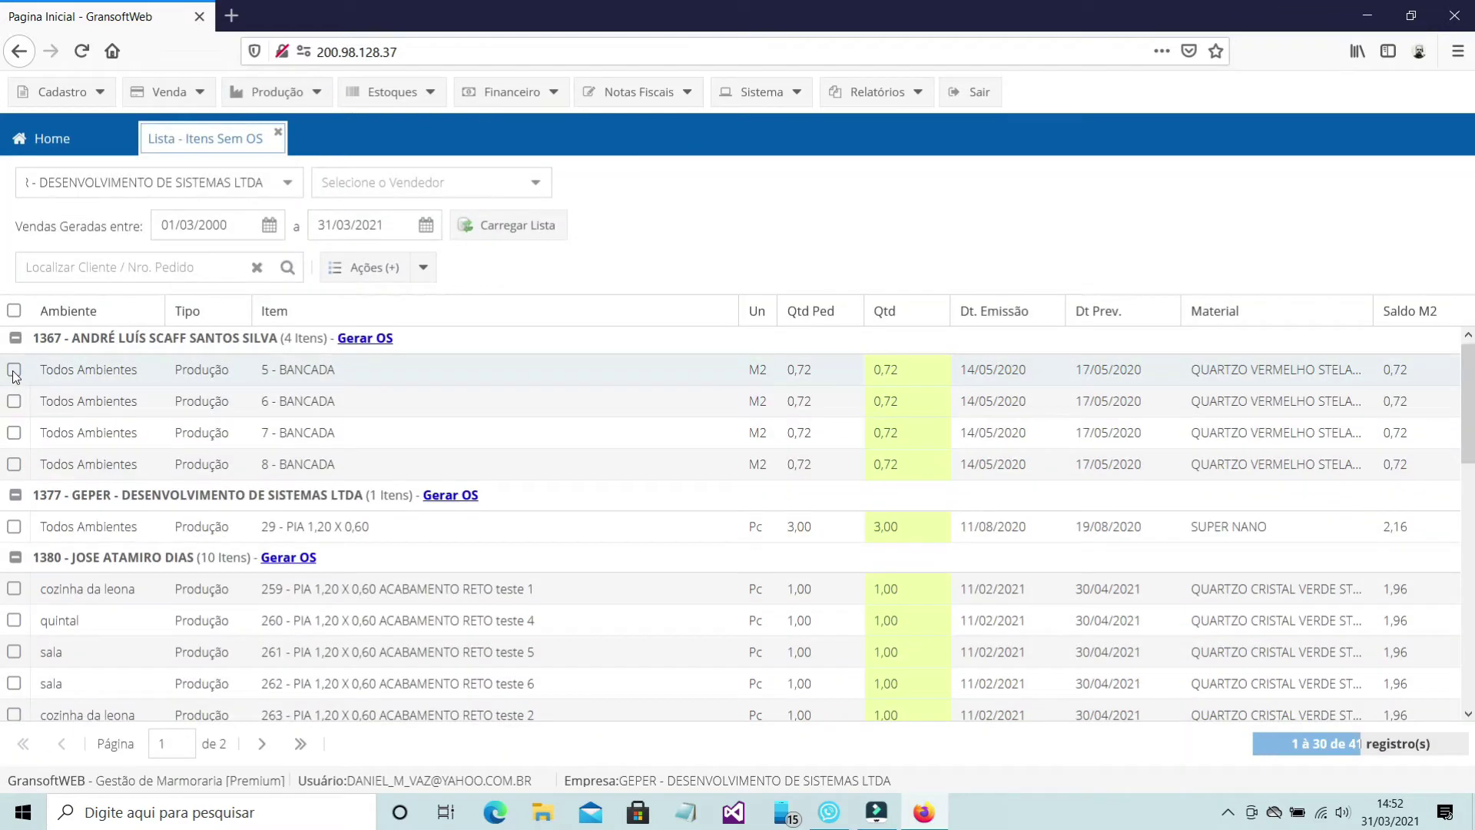
click(14, 369)
click(14, 401)
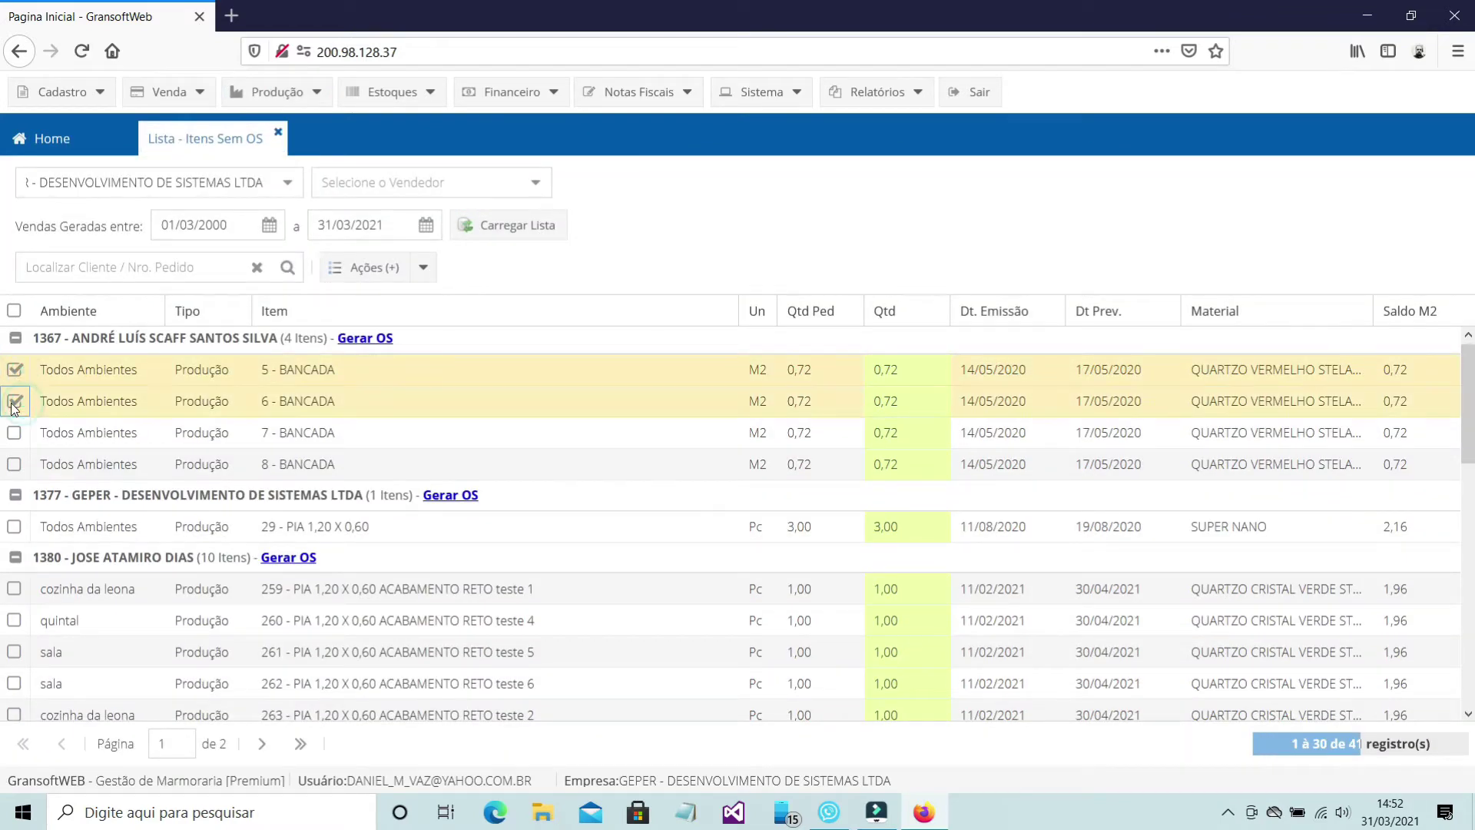
click(14, 432)
click(16, 464)
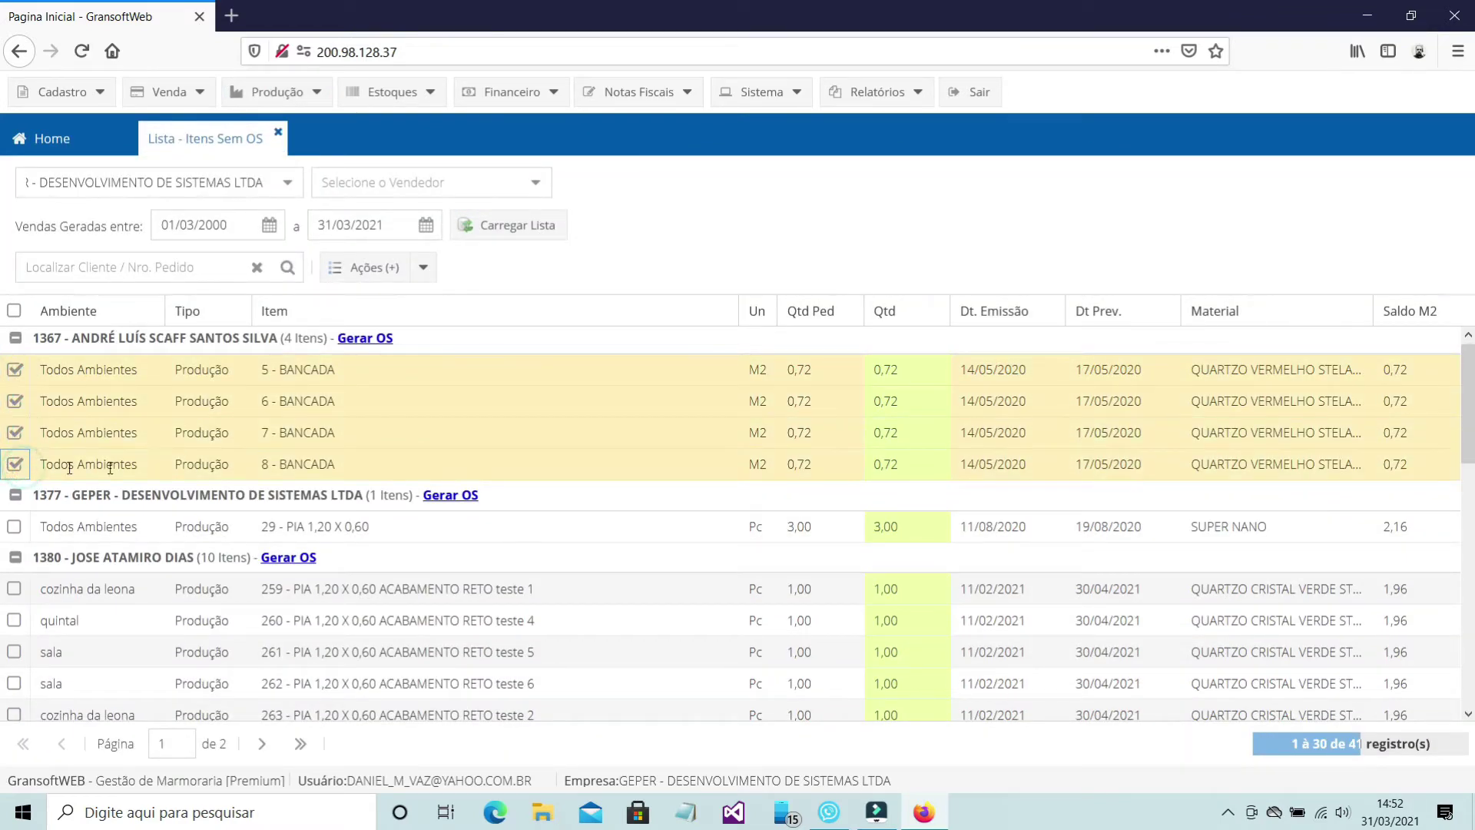
click(423, 268)
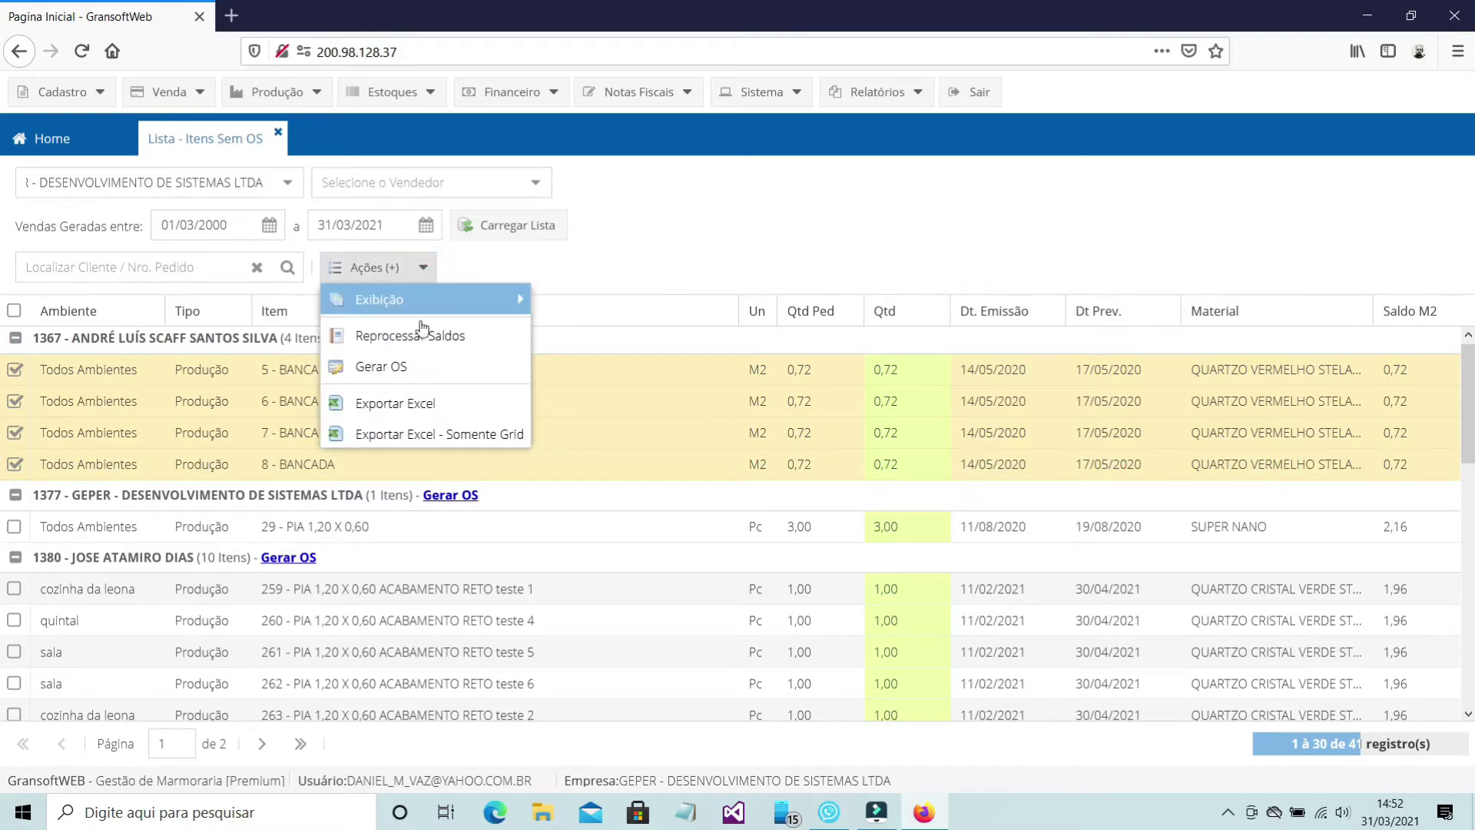
click(407, 367)
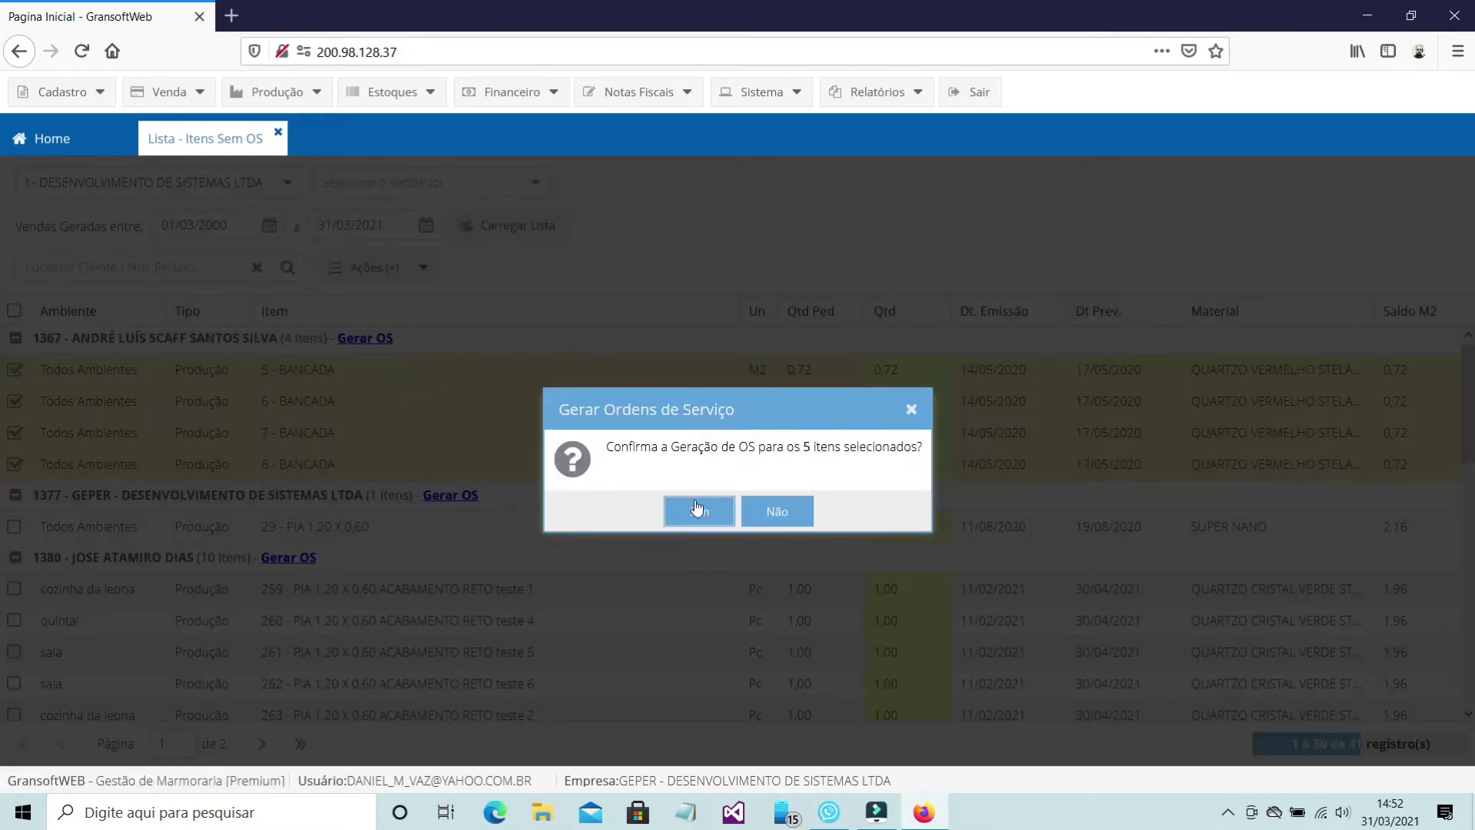
click(696, 508)
Step: Reload the internal production service orders and open the expected completion date of a BANHEIRO order for editing
click(397, 231)
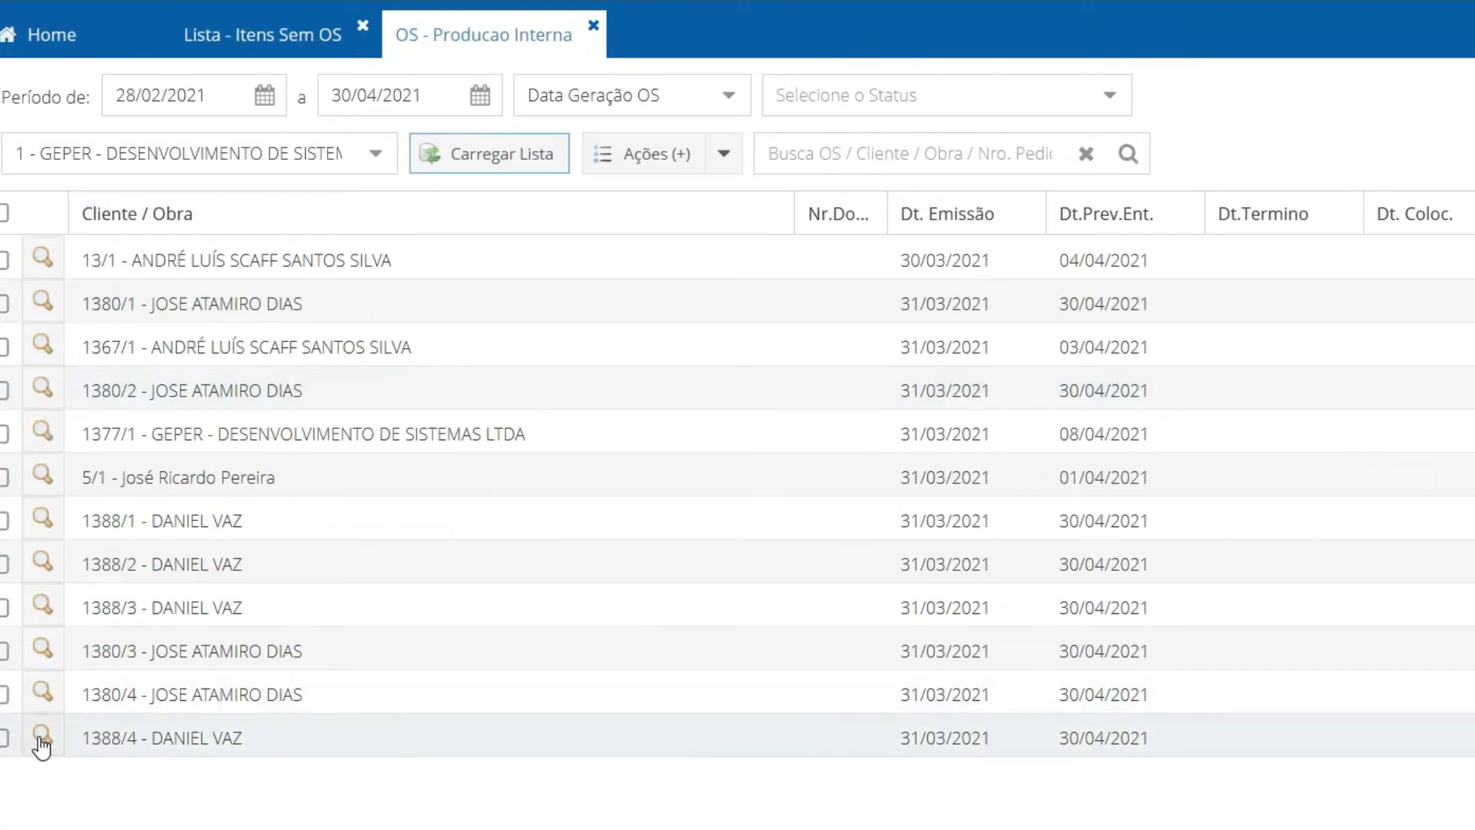
click(42, 739)
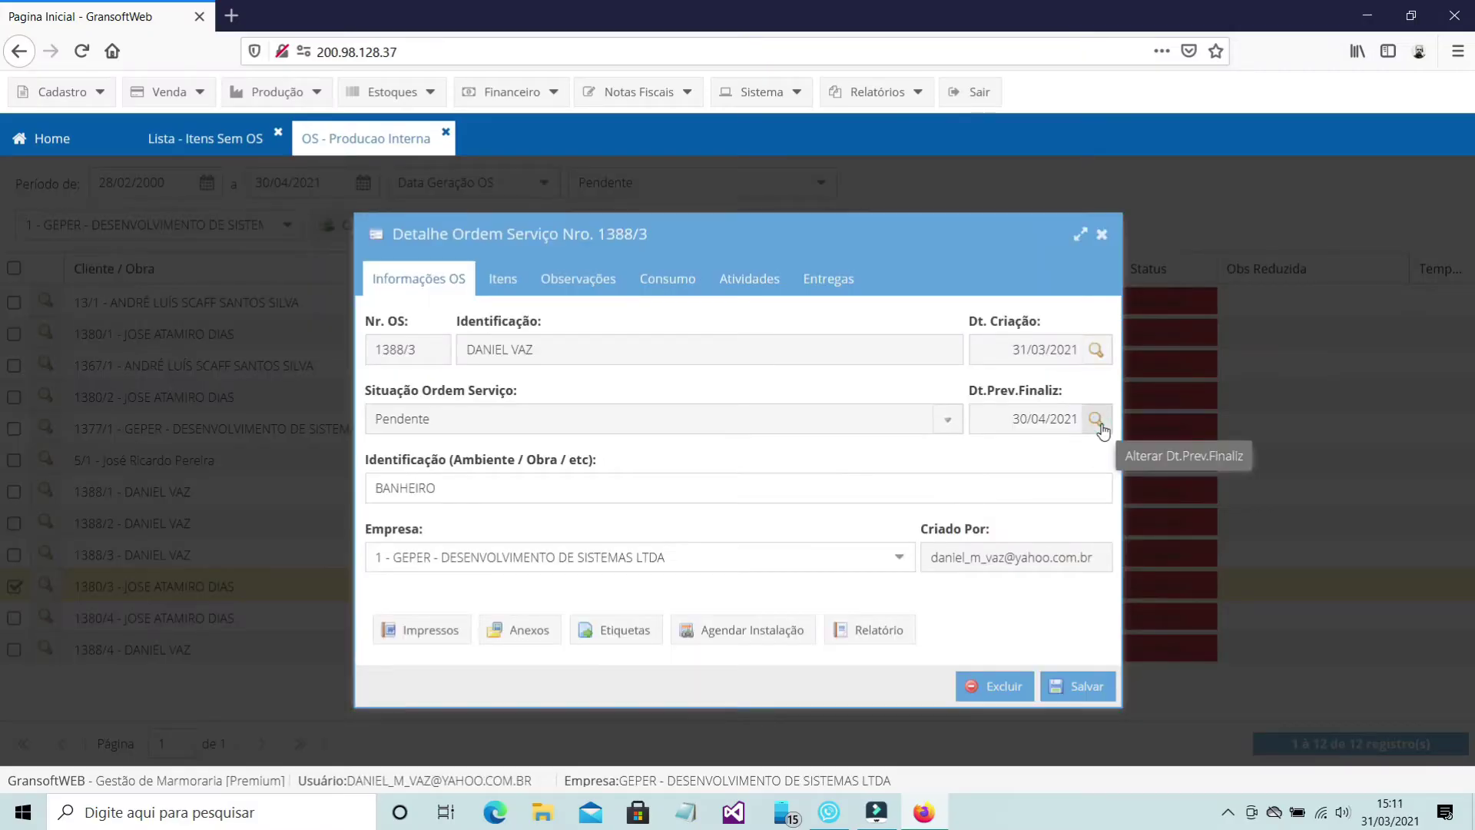
click(1097, 420)
click(804, 454)
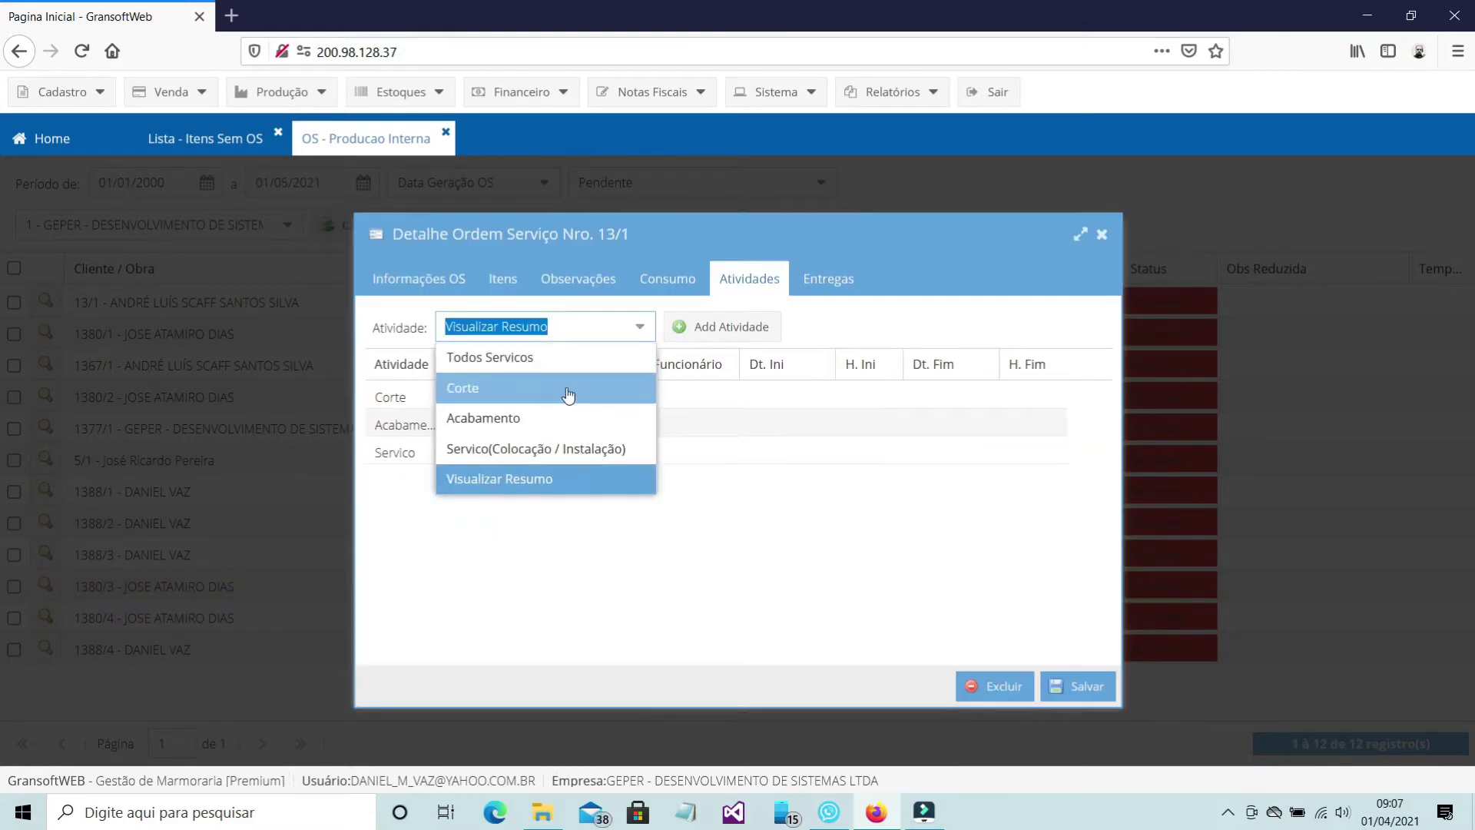
Step: Filter the service order's activities by Corte and by Acabamento
click(568, 395)
click(637, 329)
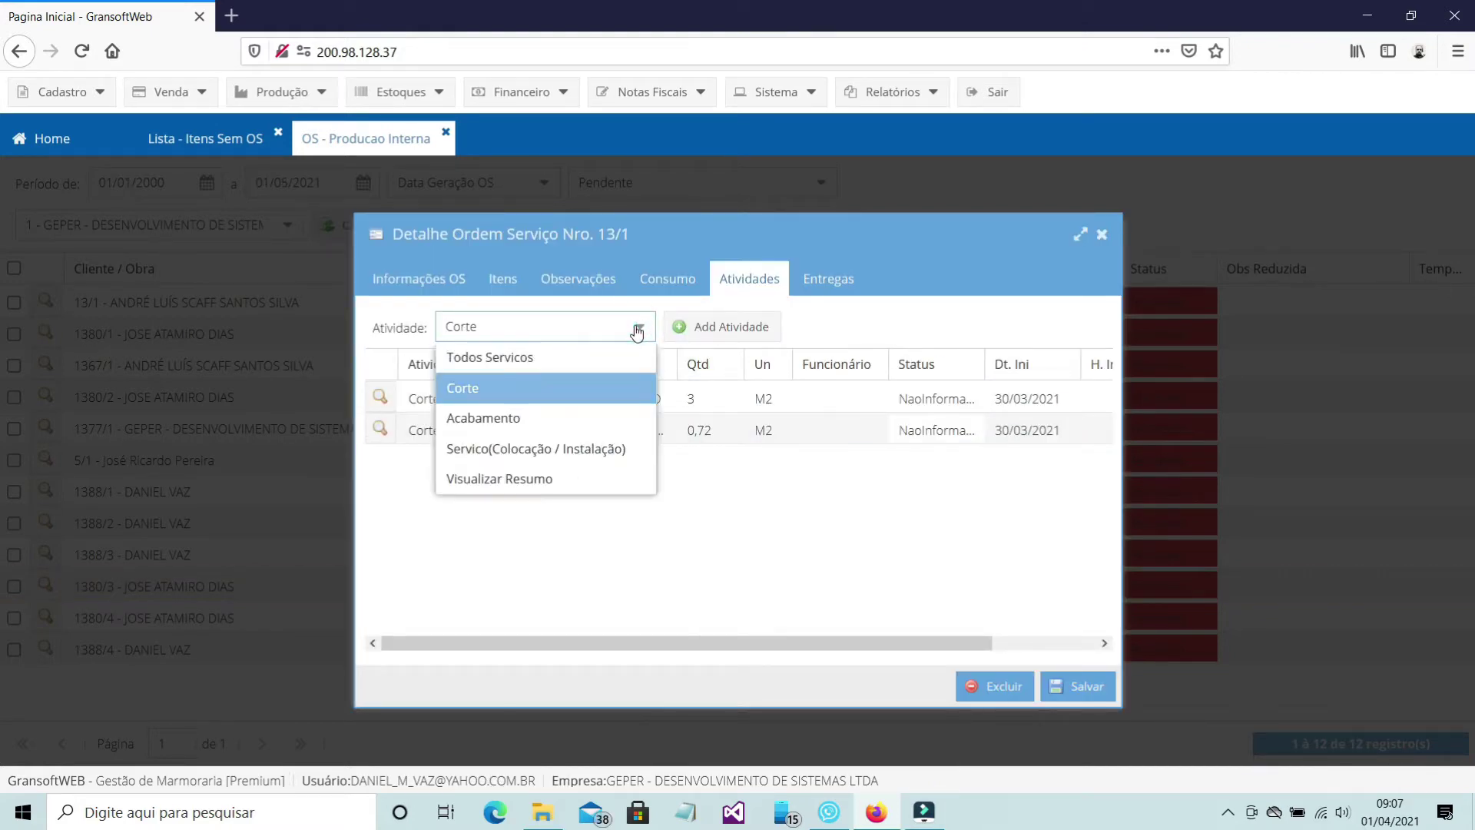
click(583, 419)
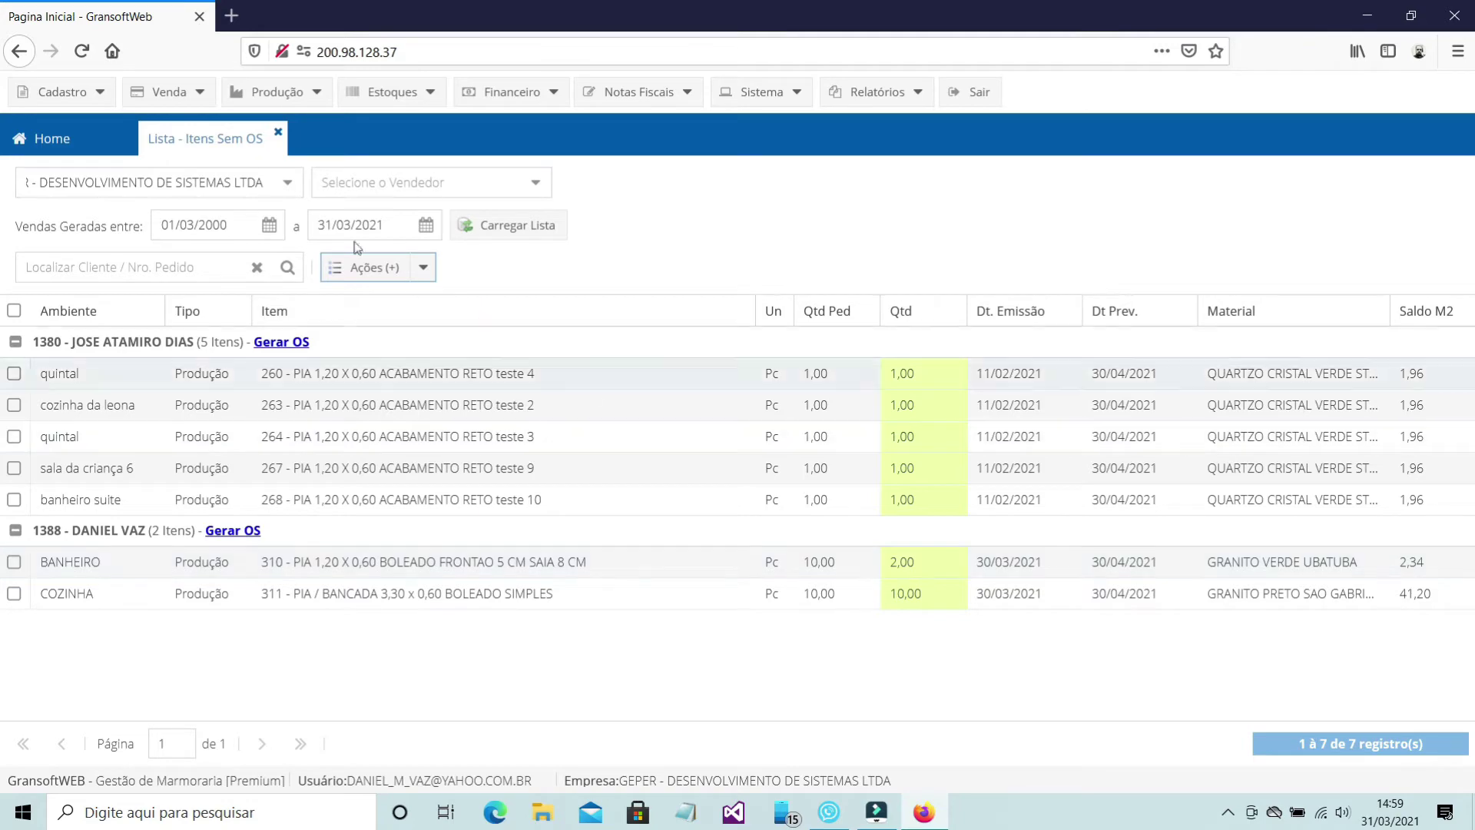
Step: Open the internal production service orders list
click(286, 93)
mouse_move(280, 125)
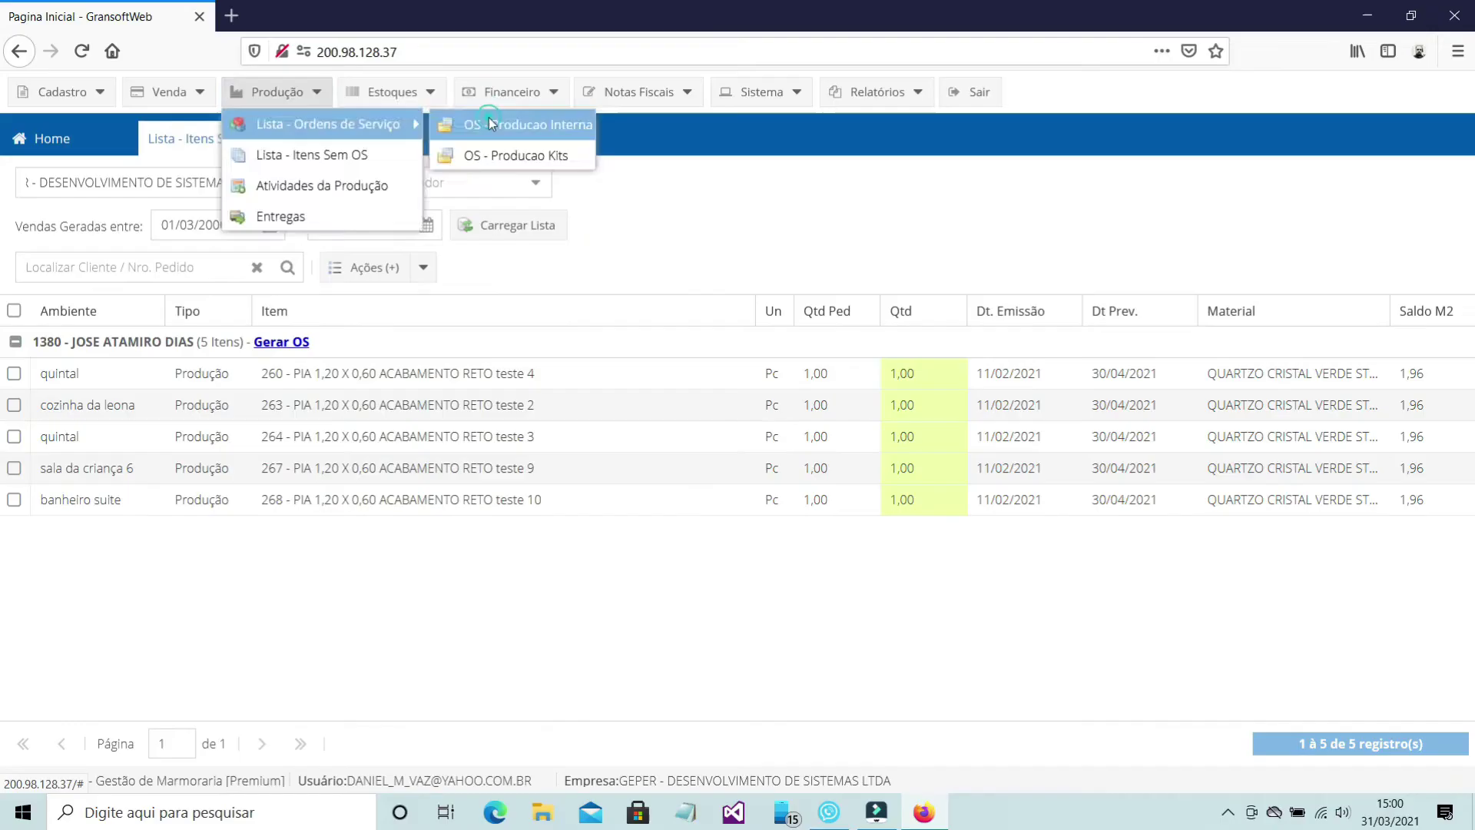
click(710, 206)
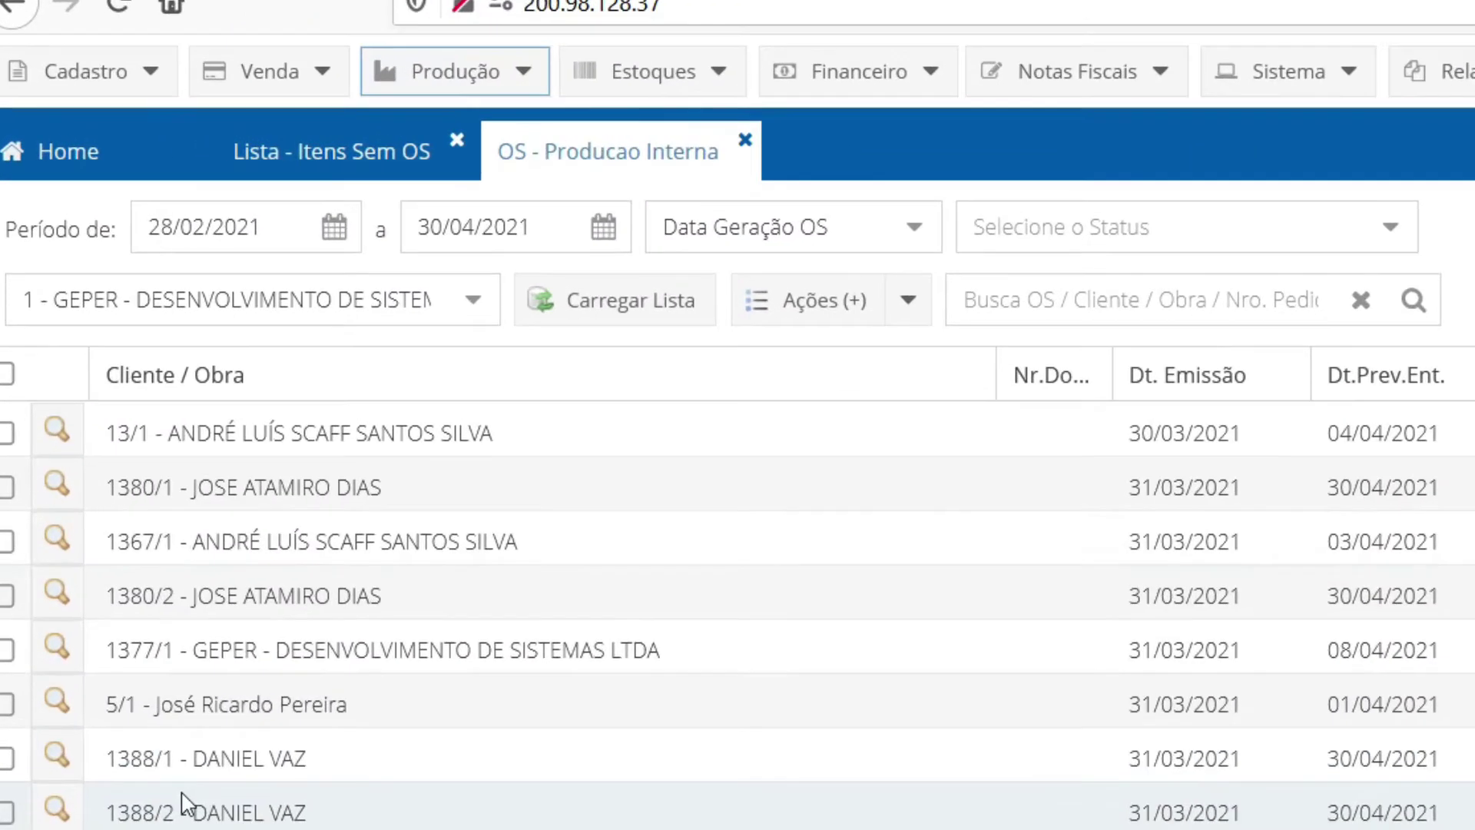
Step: Filter the production orders by generation date (Data Geração OS) from 28/02/2000 to 30/04/2021 with status Pendente, and load the list
drag(241, 229, 280, 227)
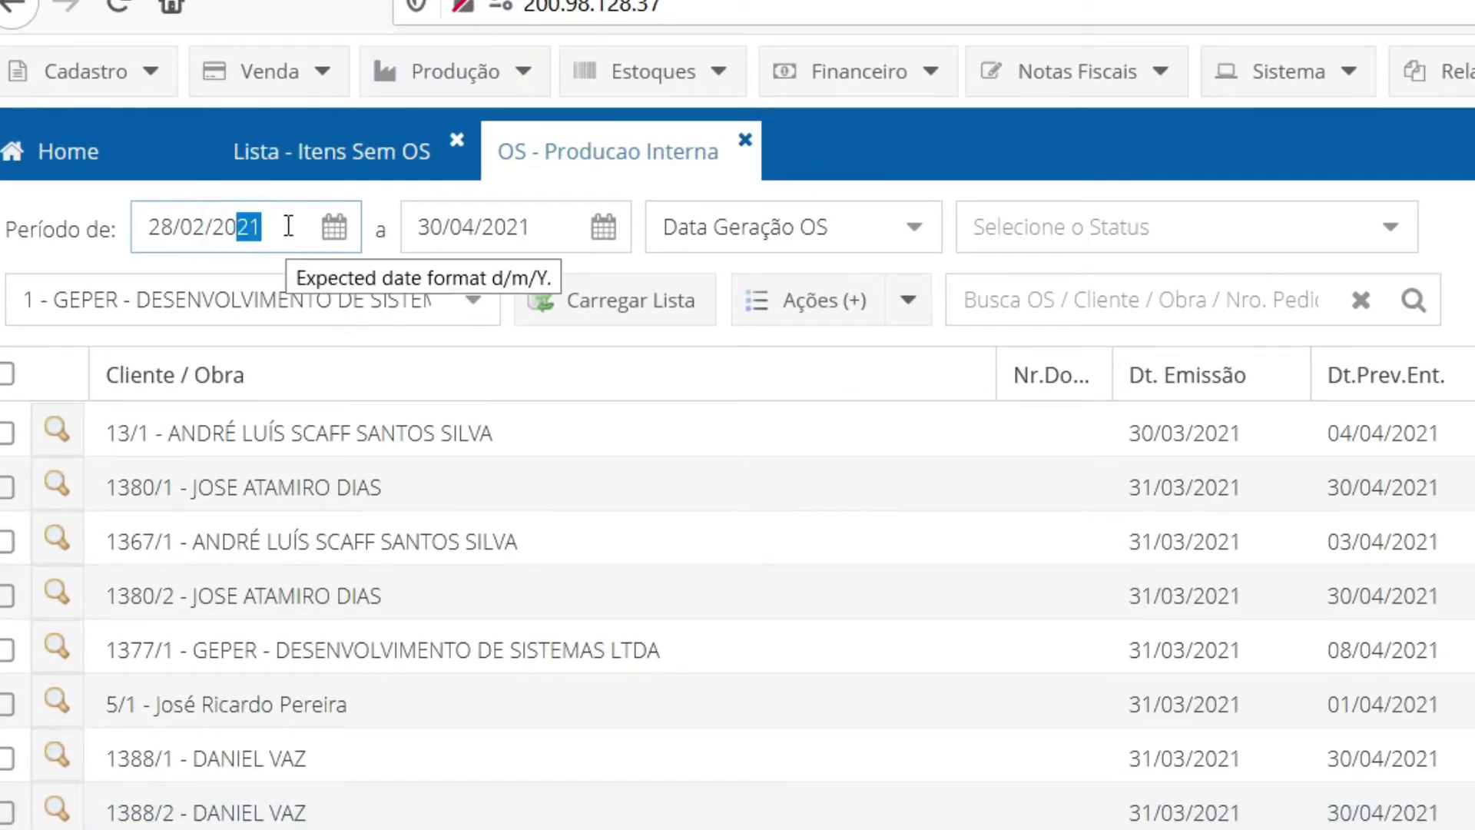
text(00)
key(Tab)
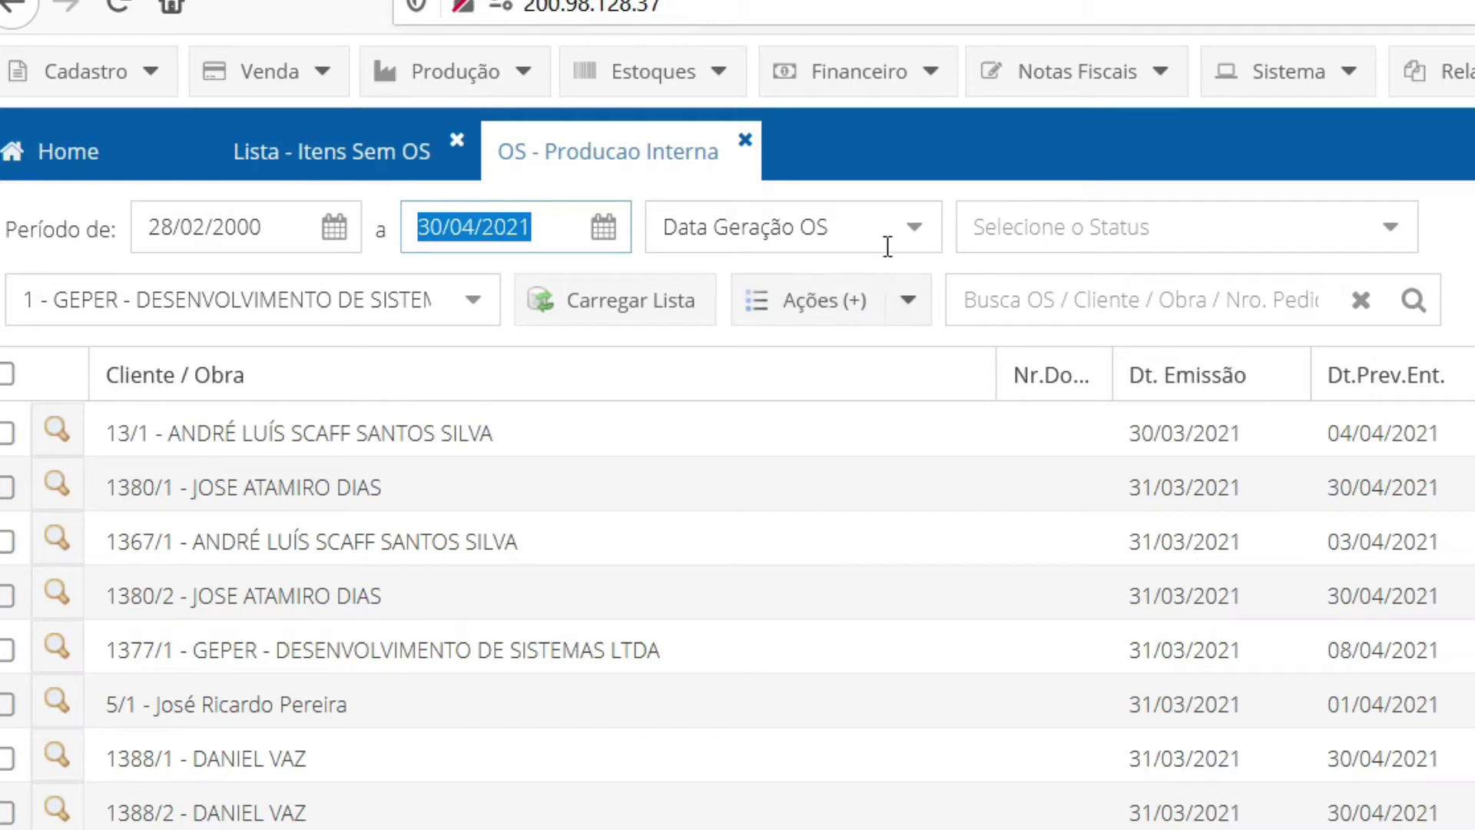
click(910, 235)
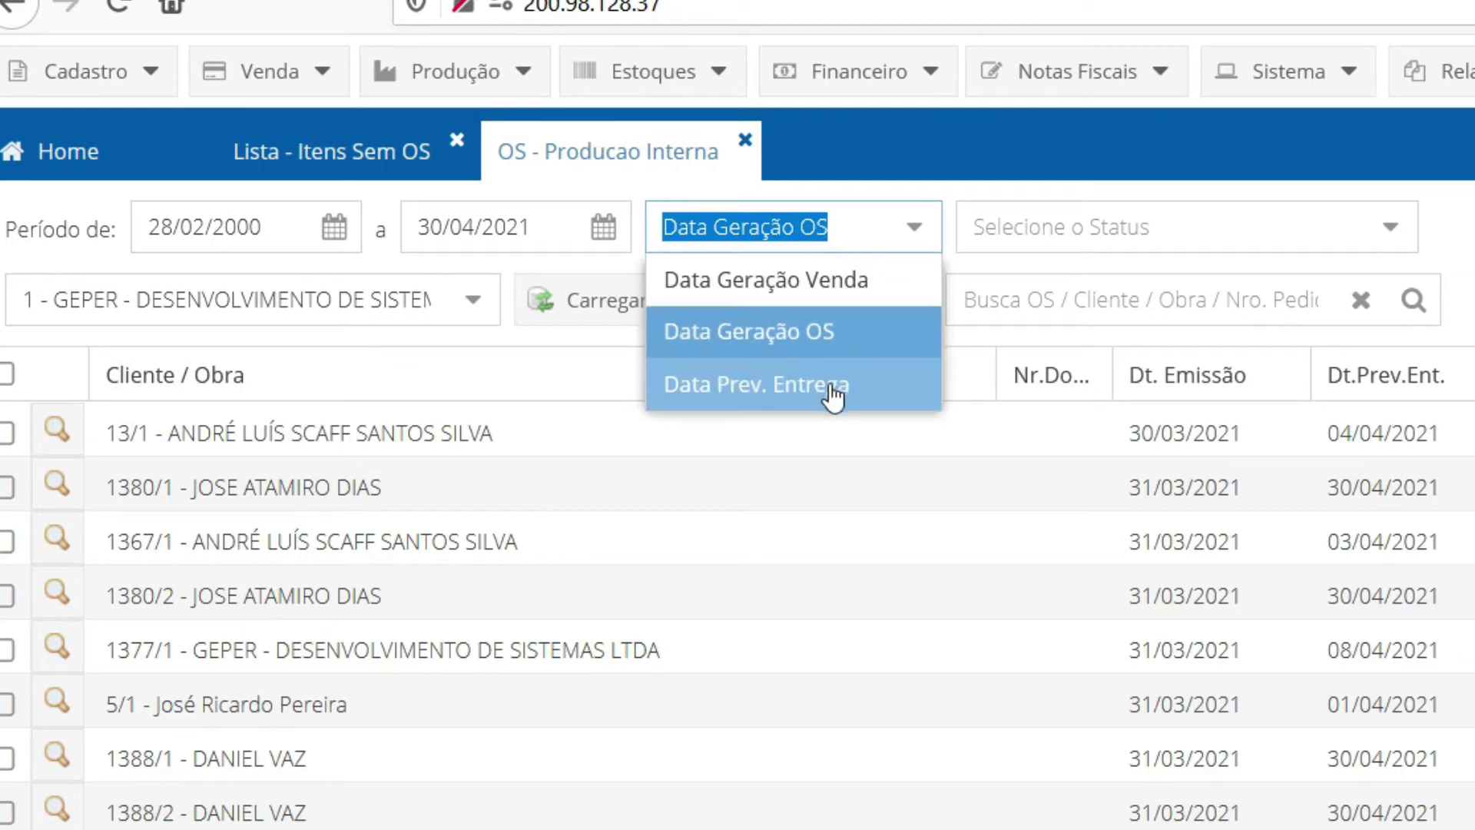
click(821, 332)
click(1397, 234)
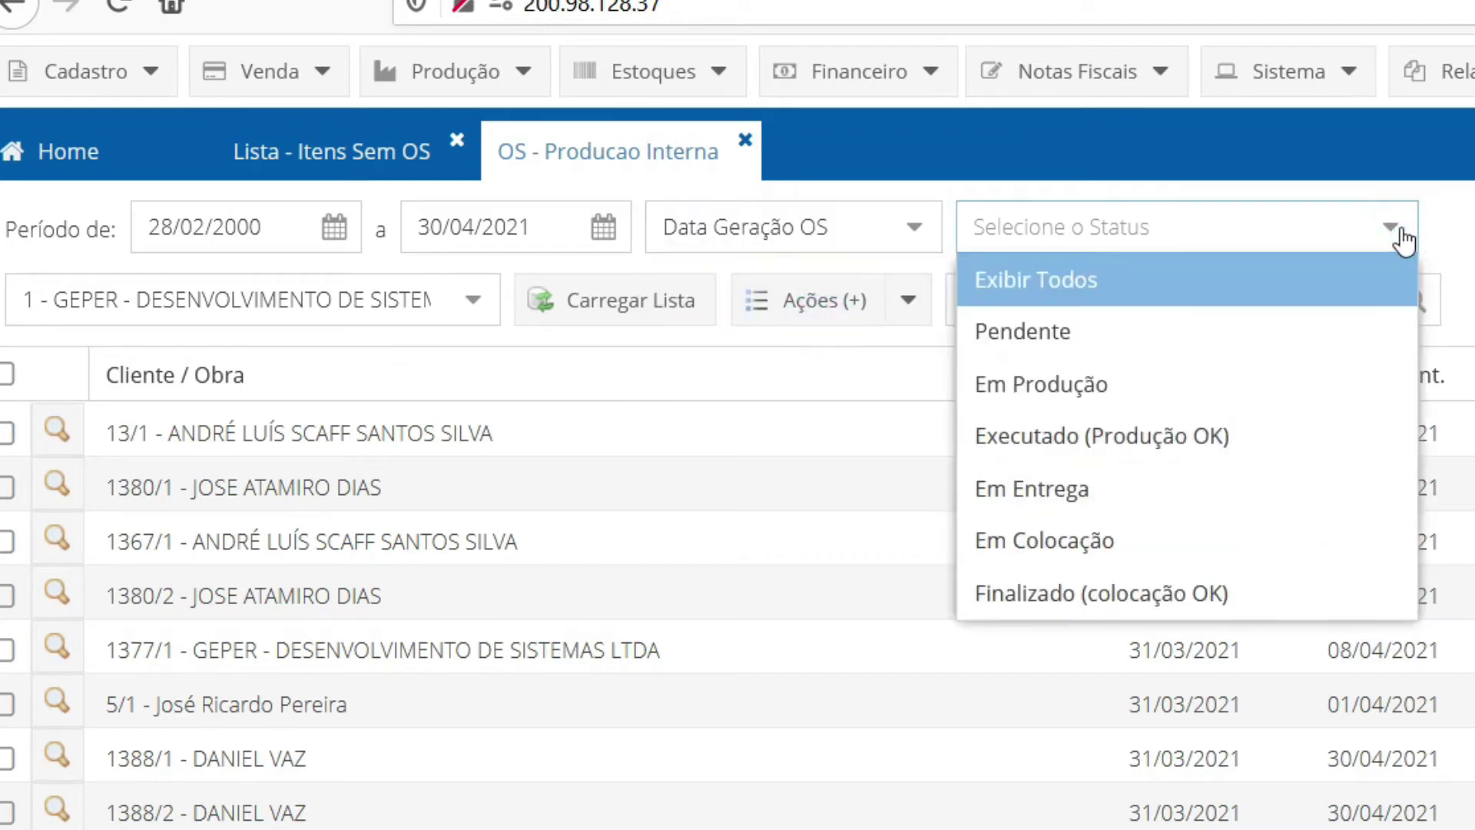
click(1145, 352)
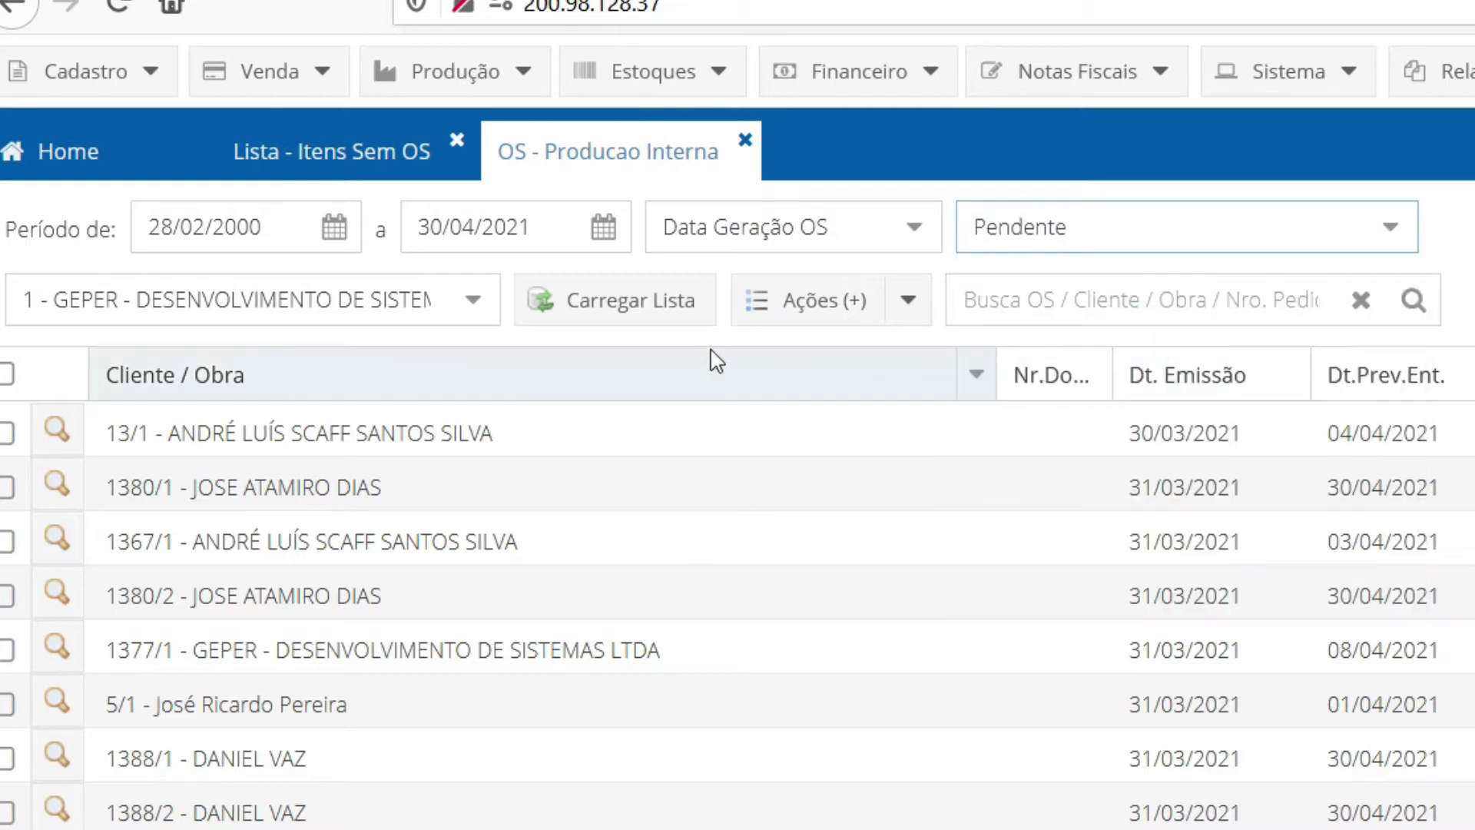
click(622, 320)
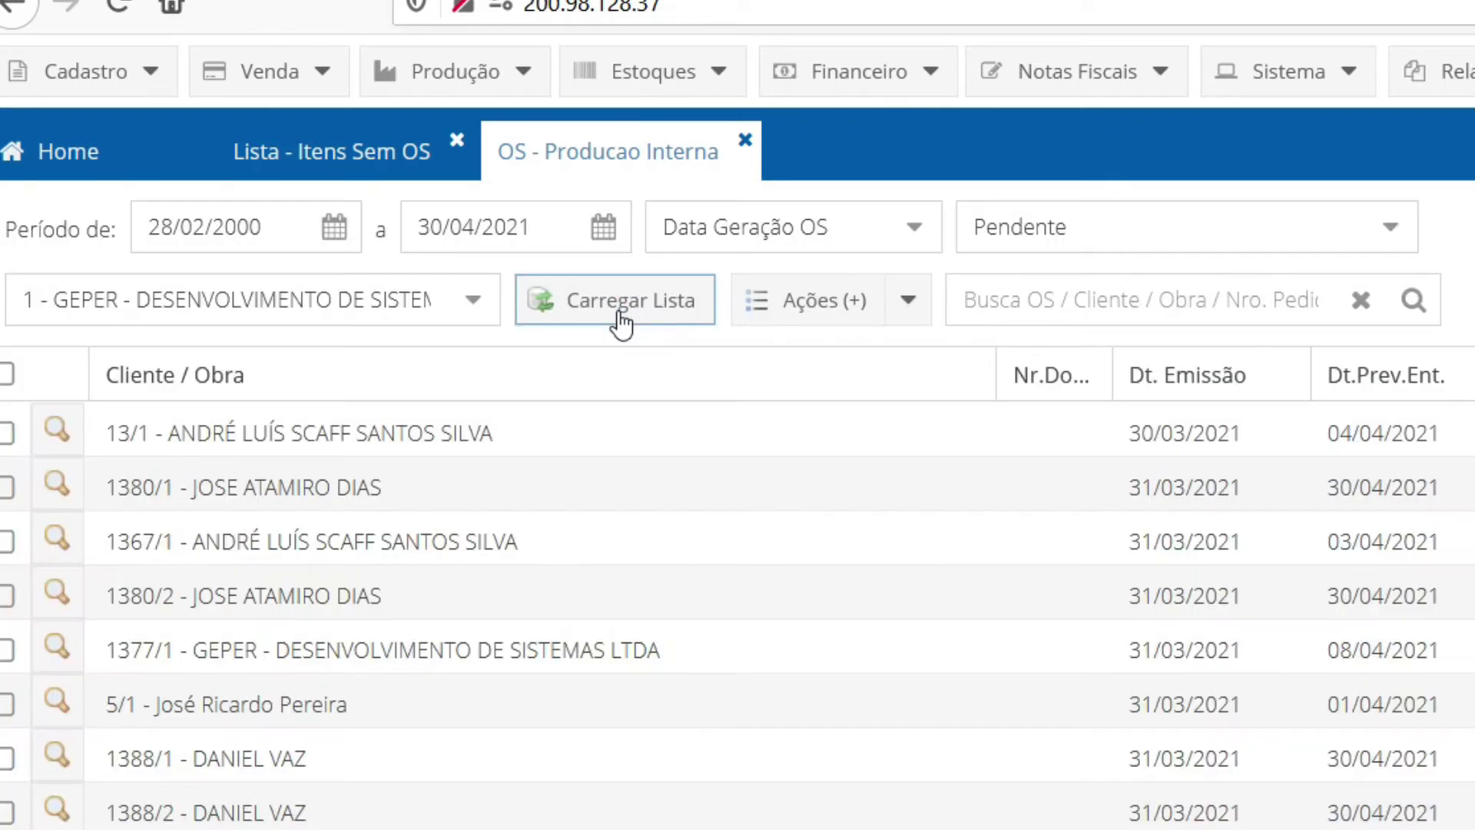
Step: Try searching the service orders by order number and by the customer's first name, and clear the search
click(1148, 302)
text(18)
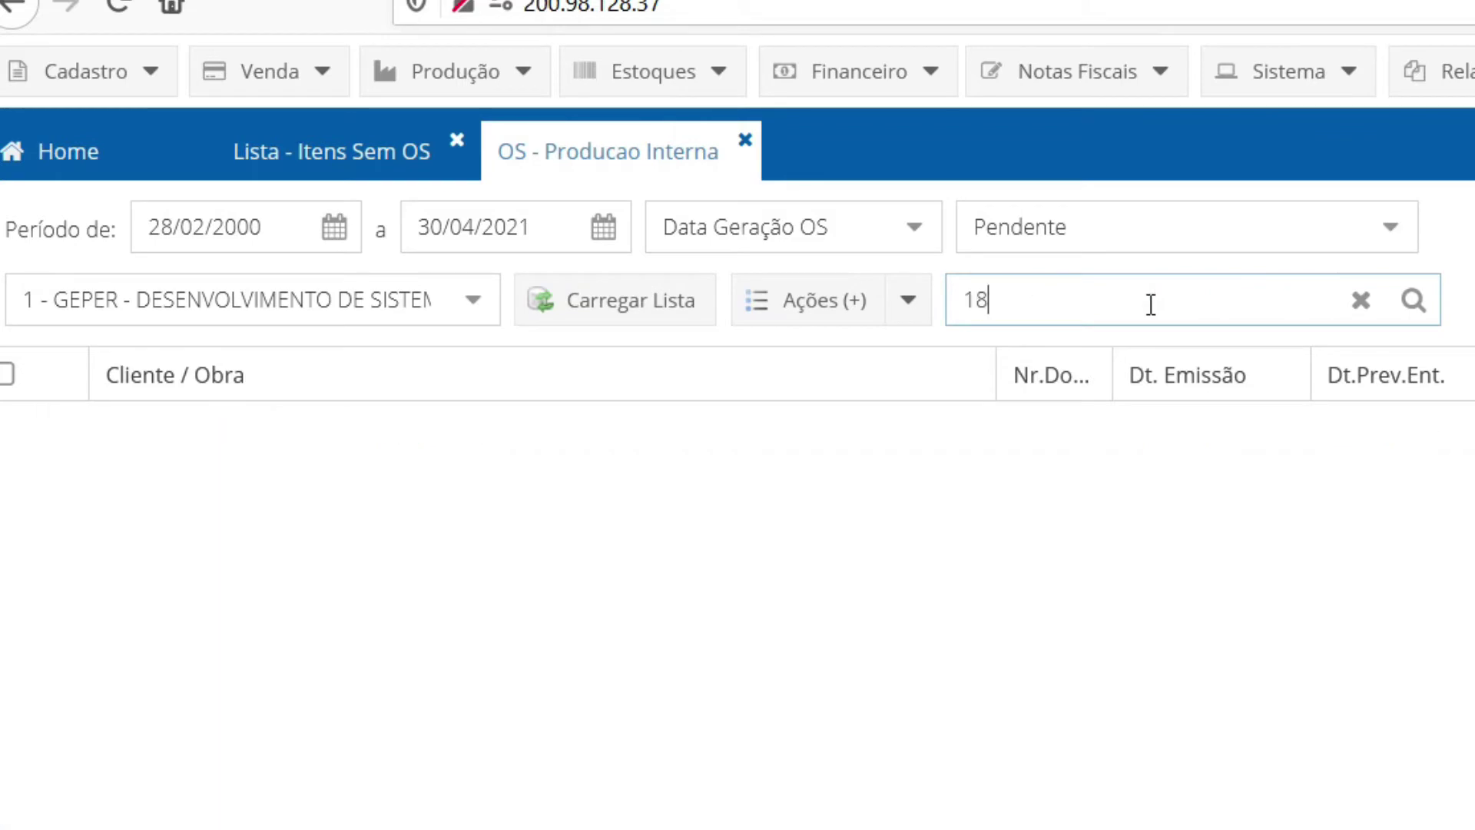
text(8)
key(BackSpace)
key(BackSpace)
key(BackSpace)
text(daniel)
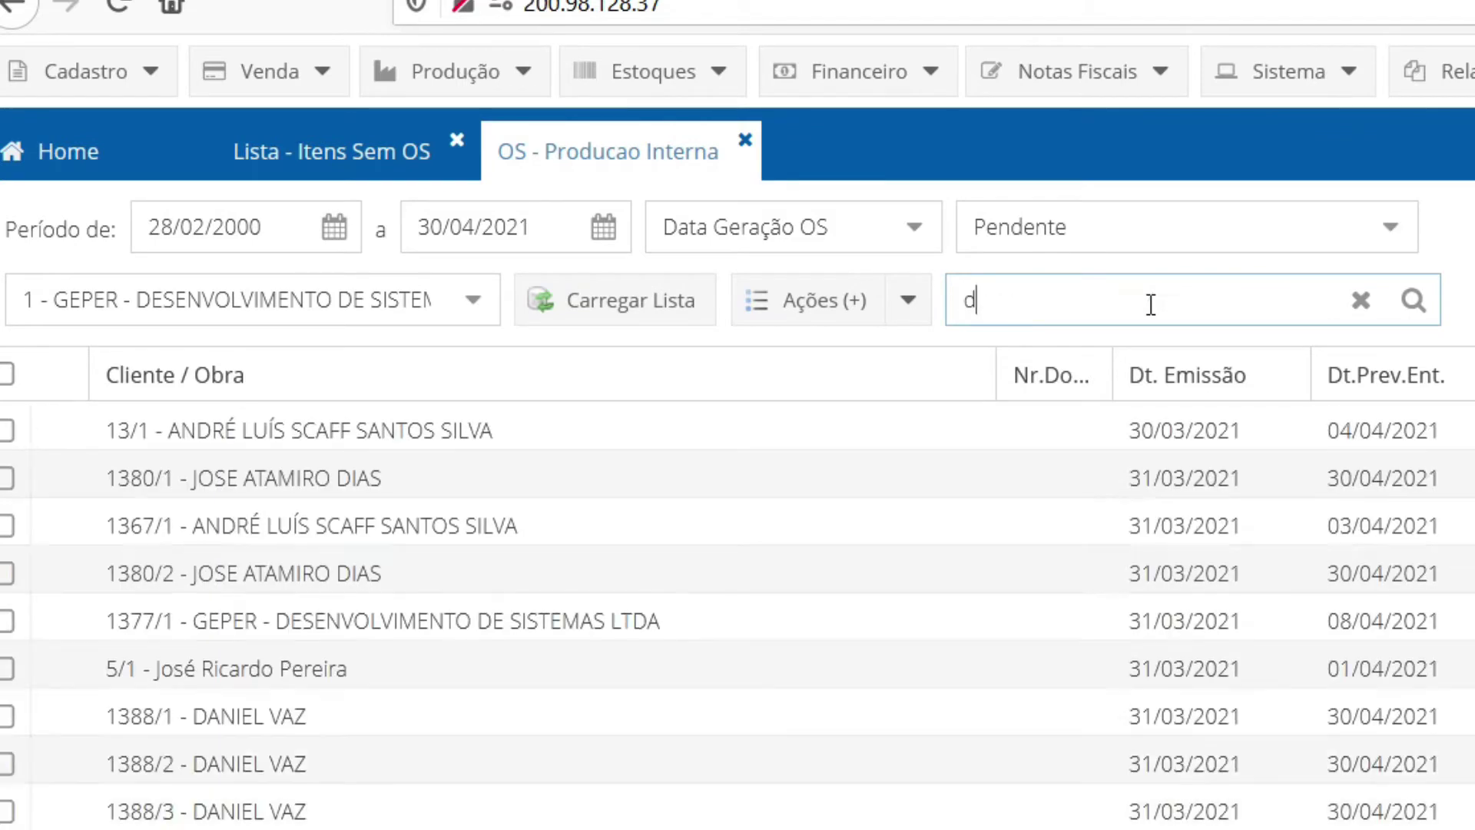
key(BackSpace)
key(BackSpace)
key(BackSpace)
key(BackSpace)
key(BackSpace)
key(BackSpace)
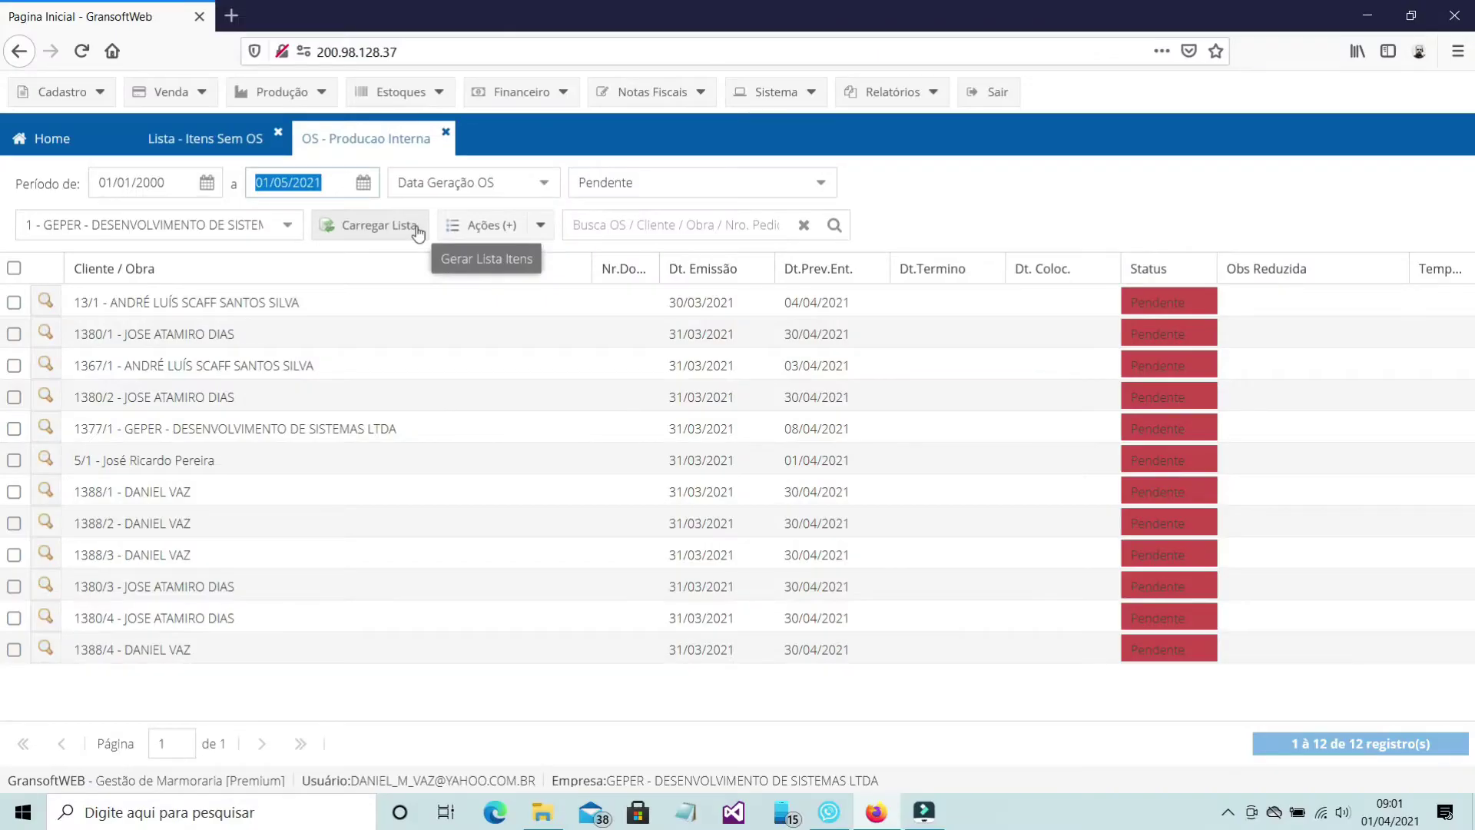
Step: Open the first service order in the list and view the details and measurements of its item 60 - BANCADA
click(691, 301)
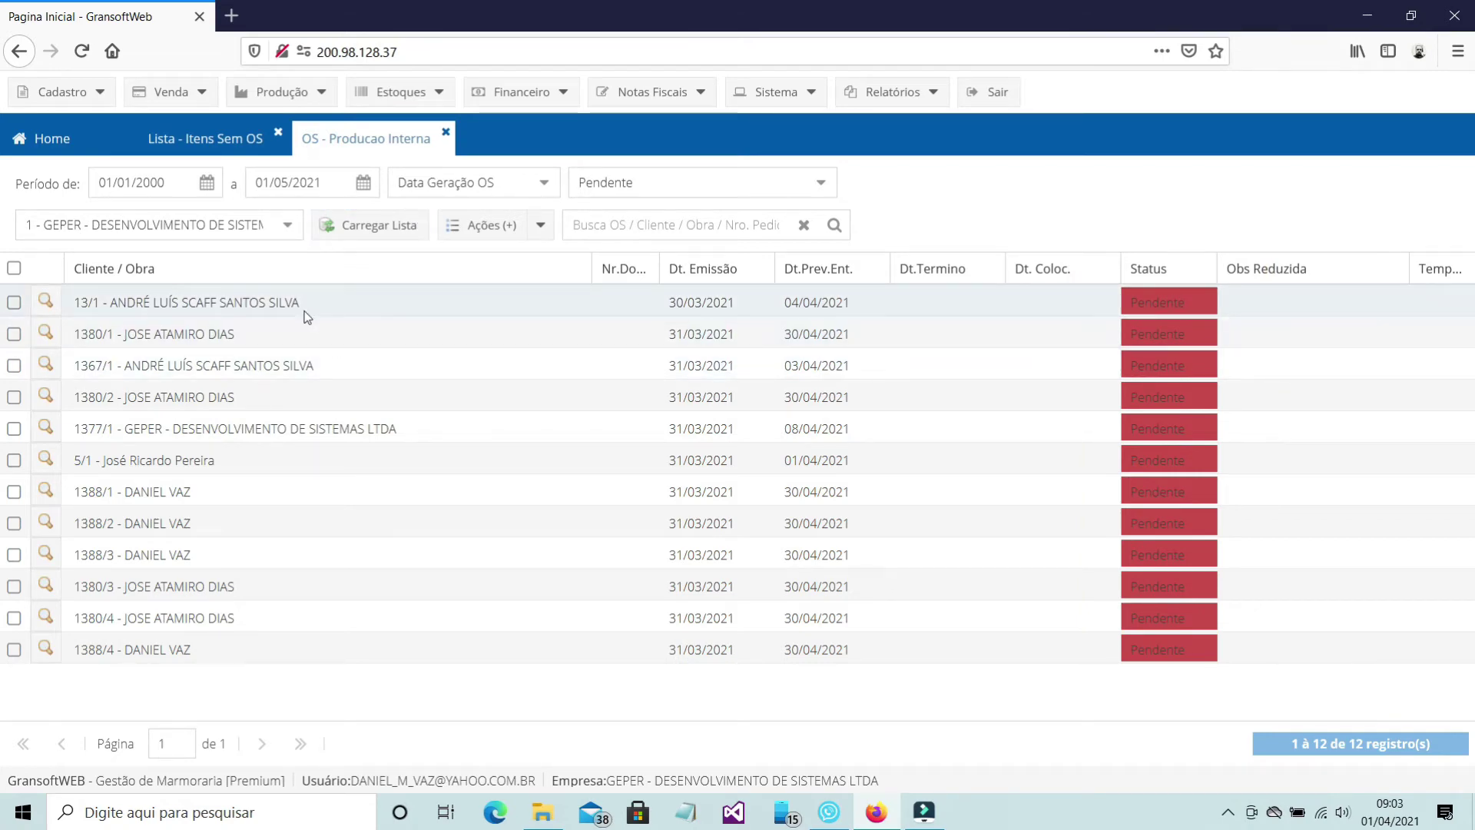
click(51, 303)
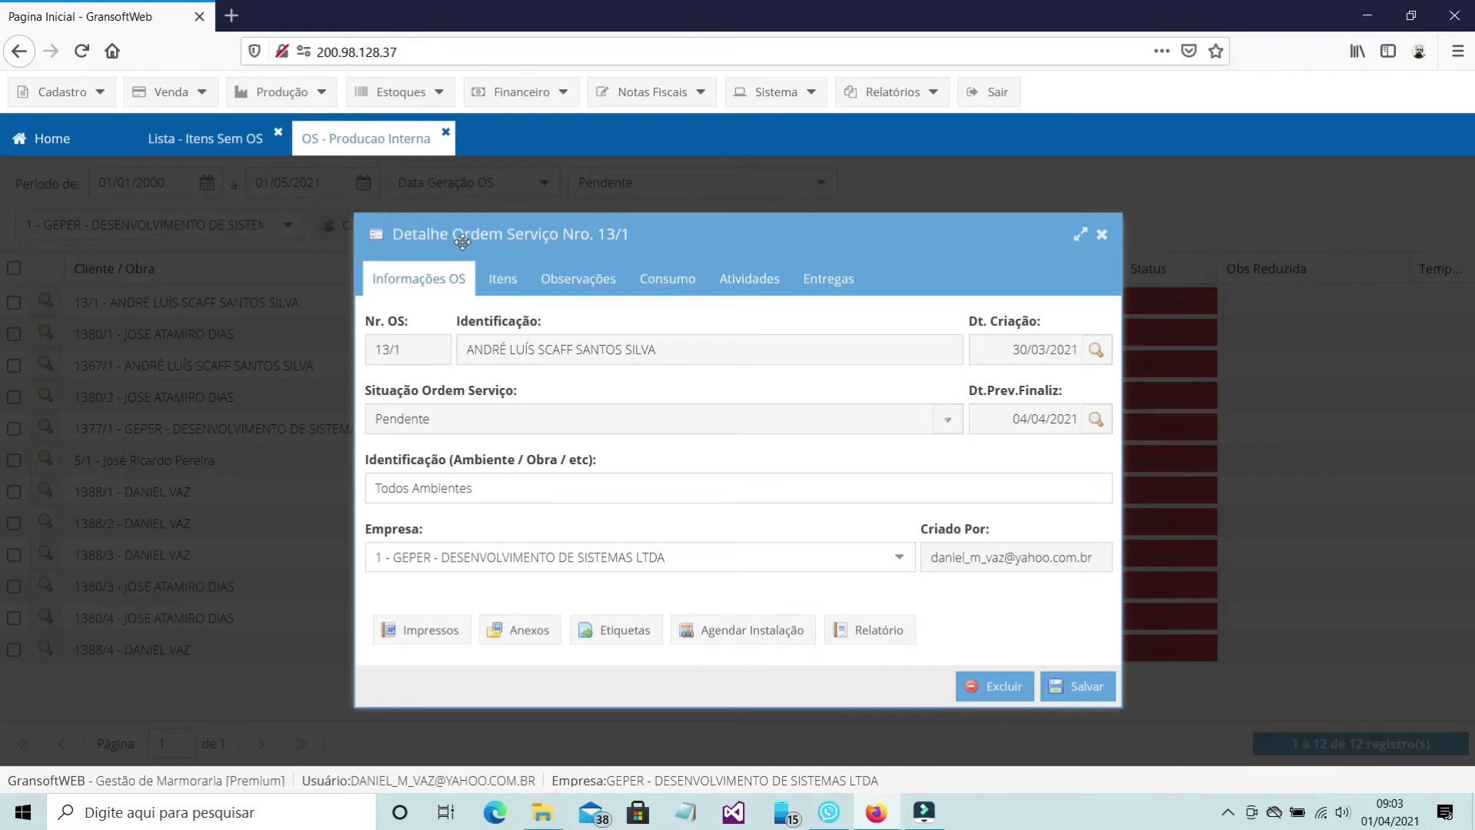
click(503, 278)
click(488, 398)
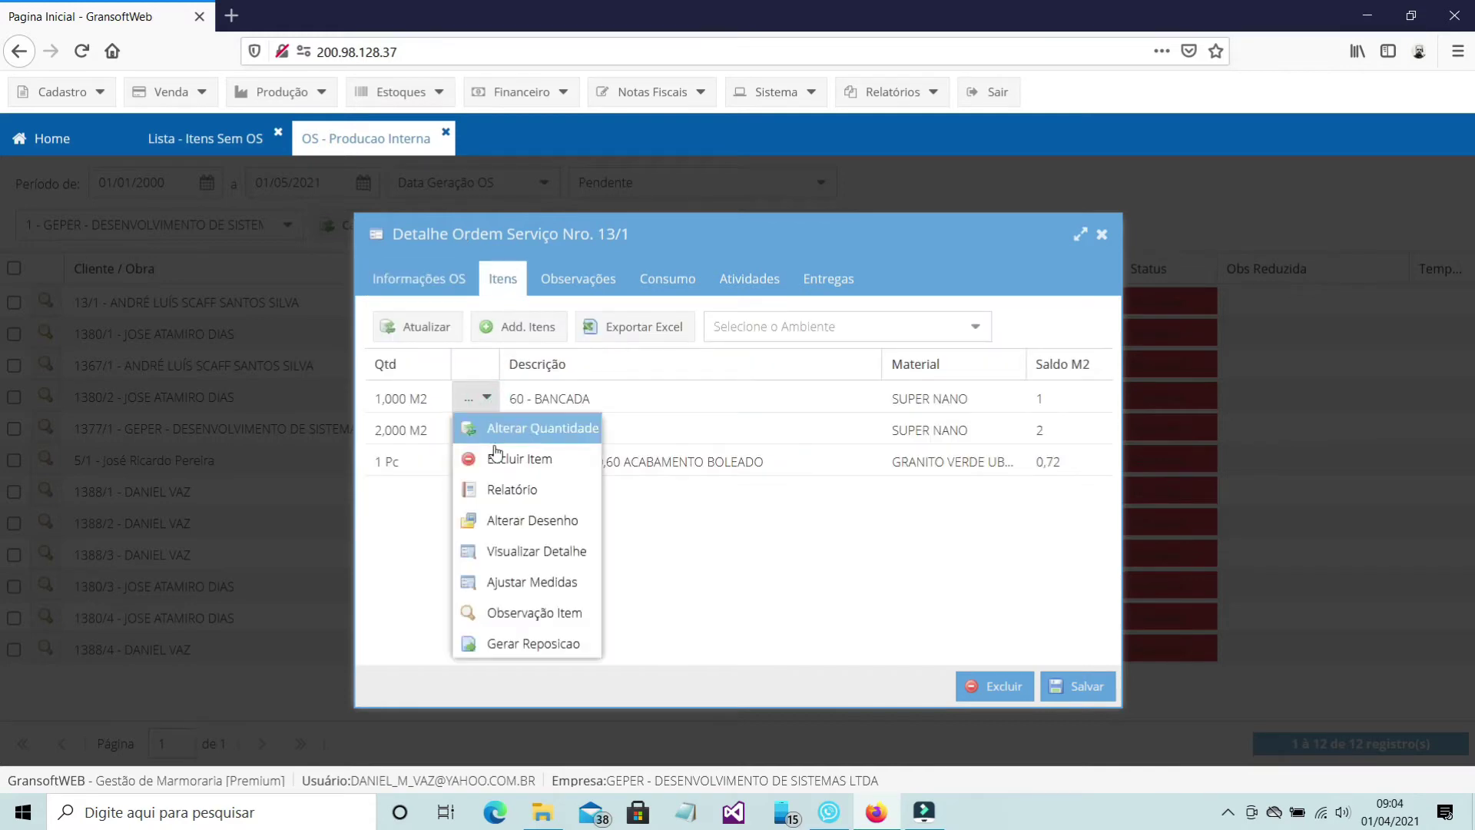
click(508, 551)
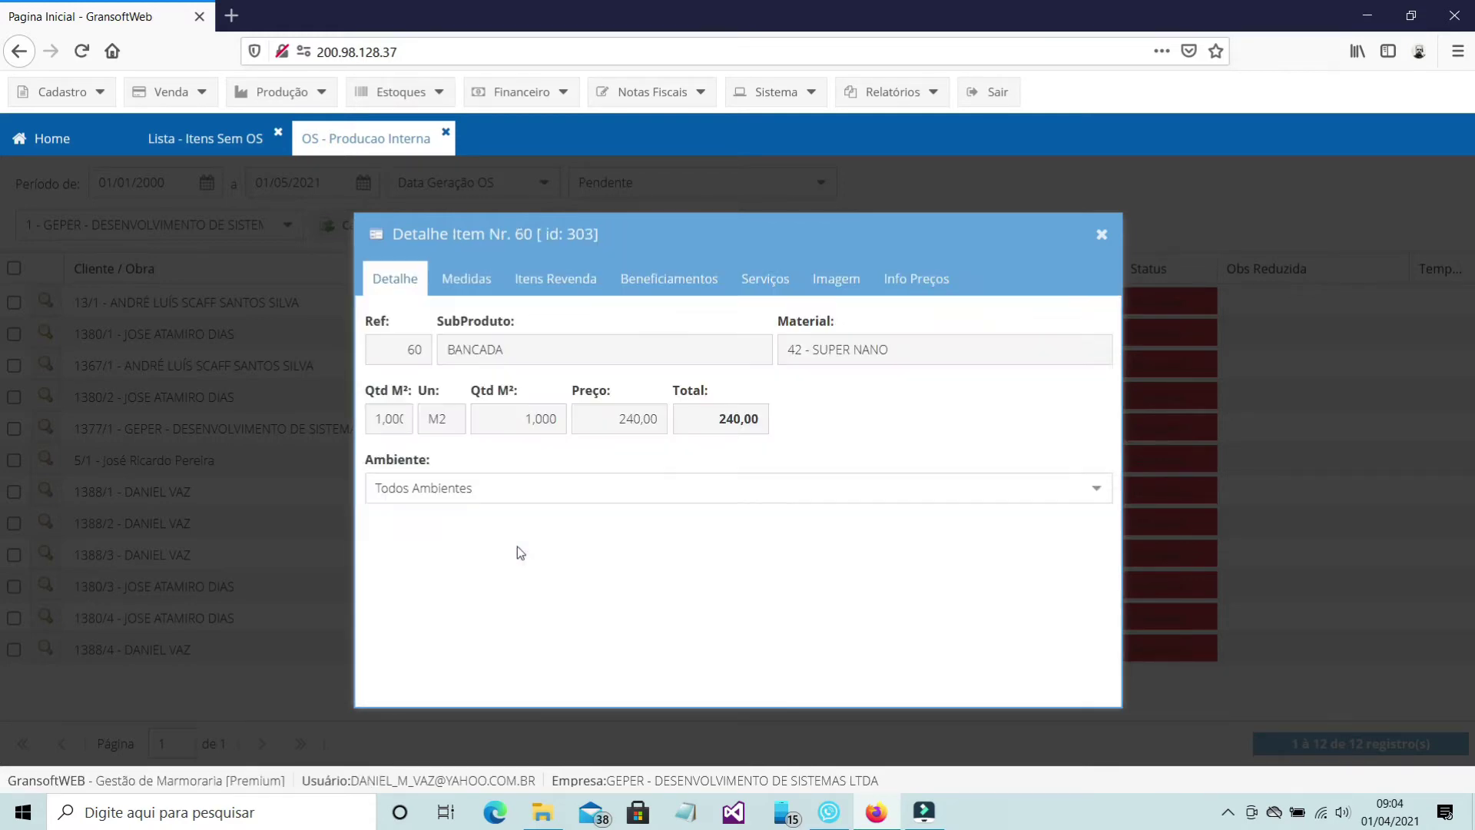
click(475, 289)
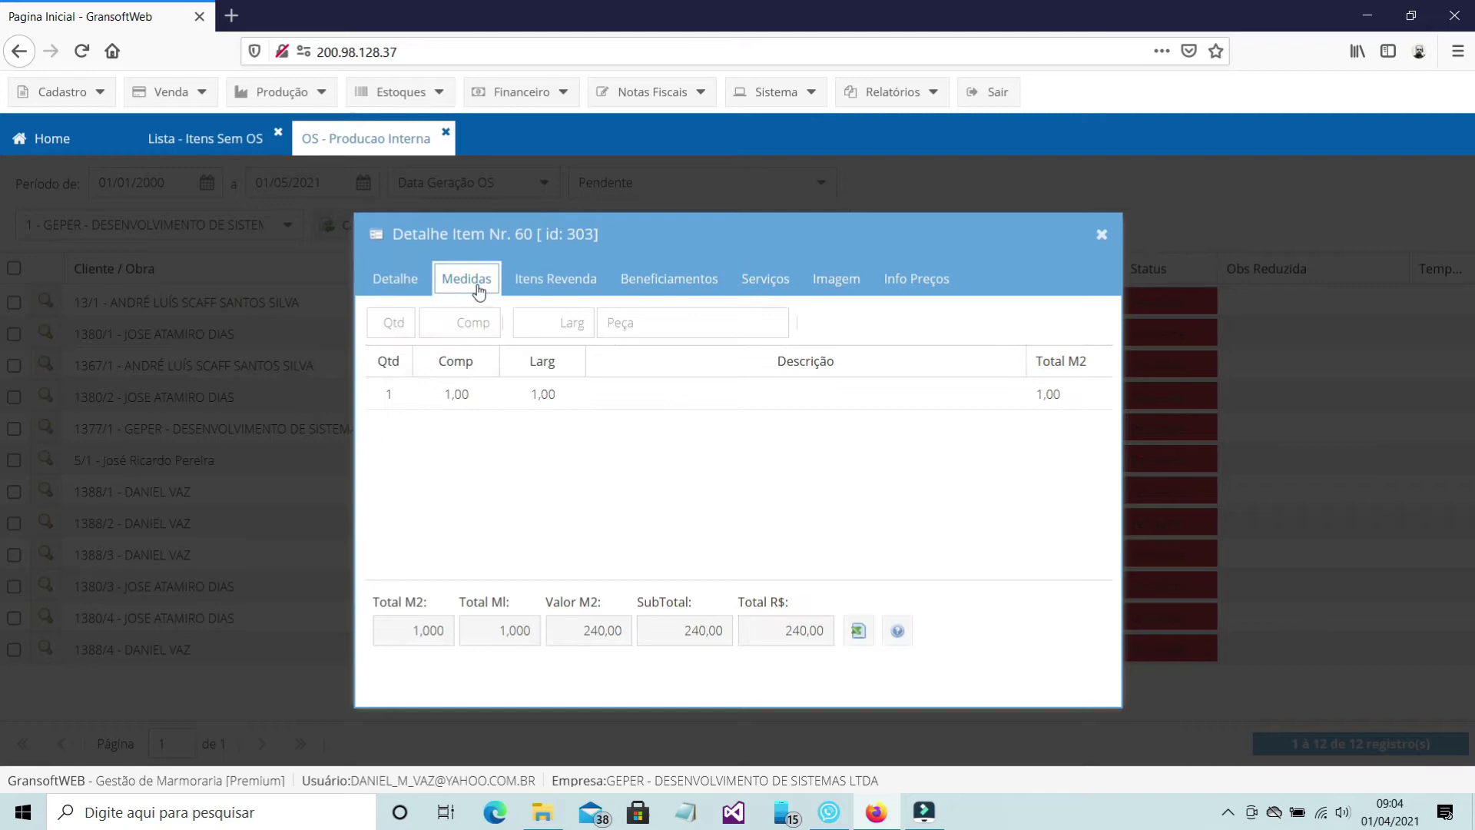
click(1102, 235)
Step: Review the service order's observations, material consumption and items
click(565, 285)
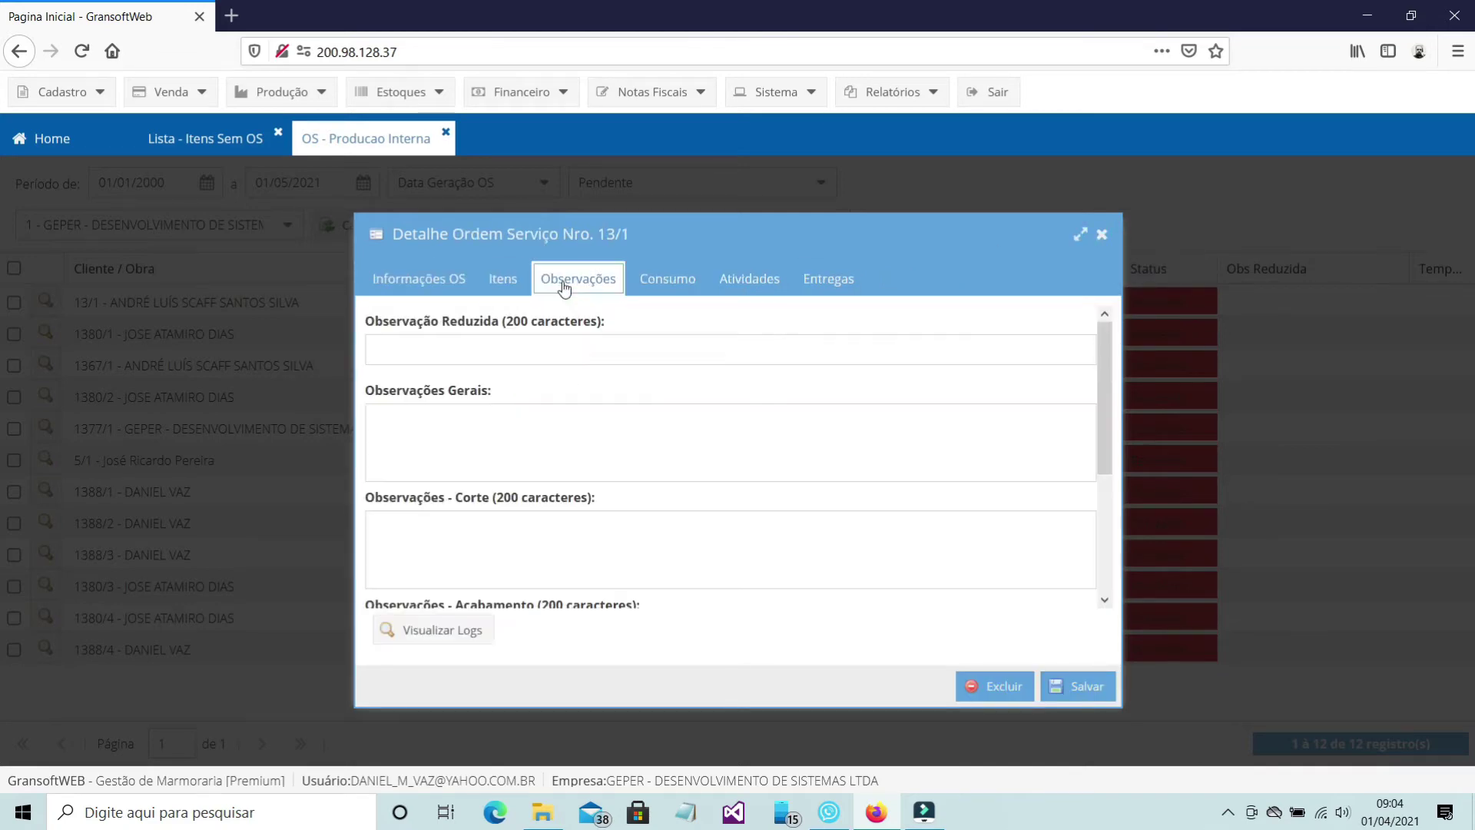
scroll(1103, 404, down, 3)
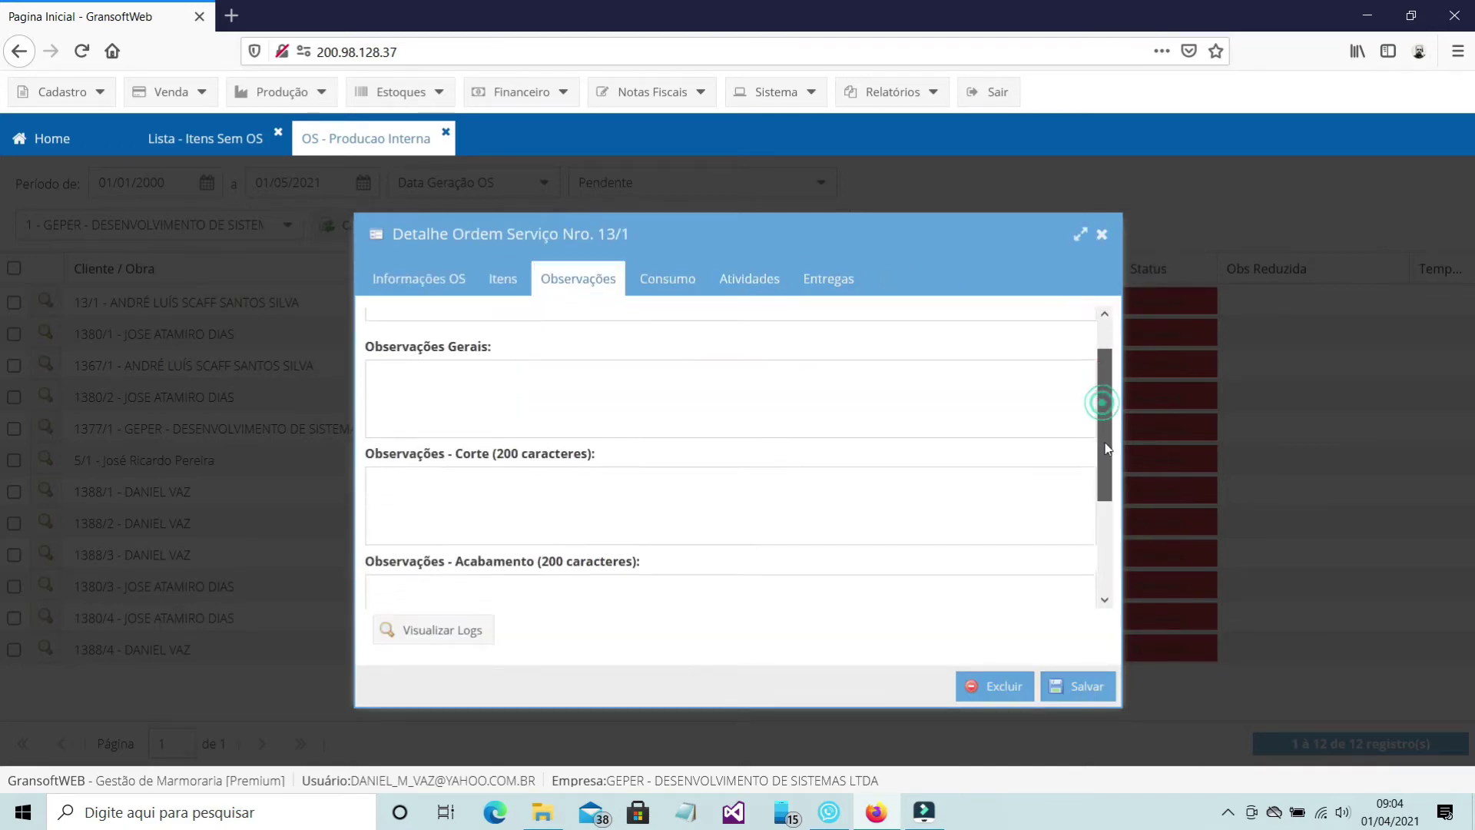
scroll(1099, 391, up, 3)
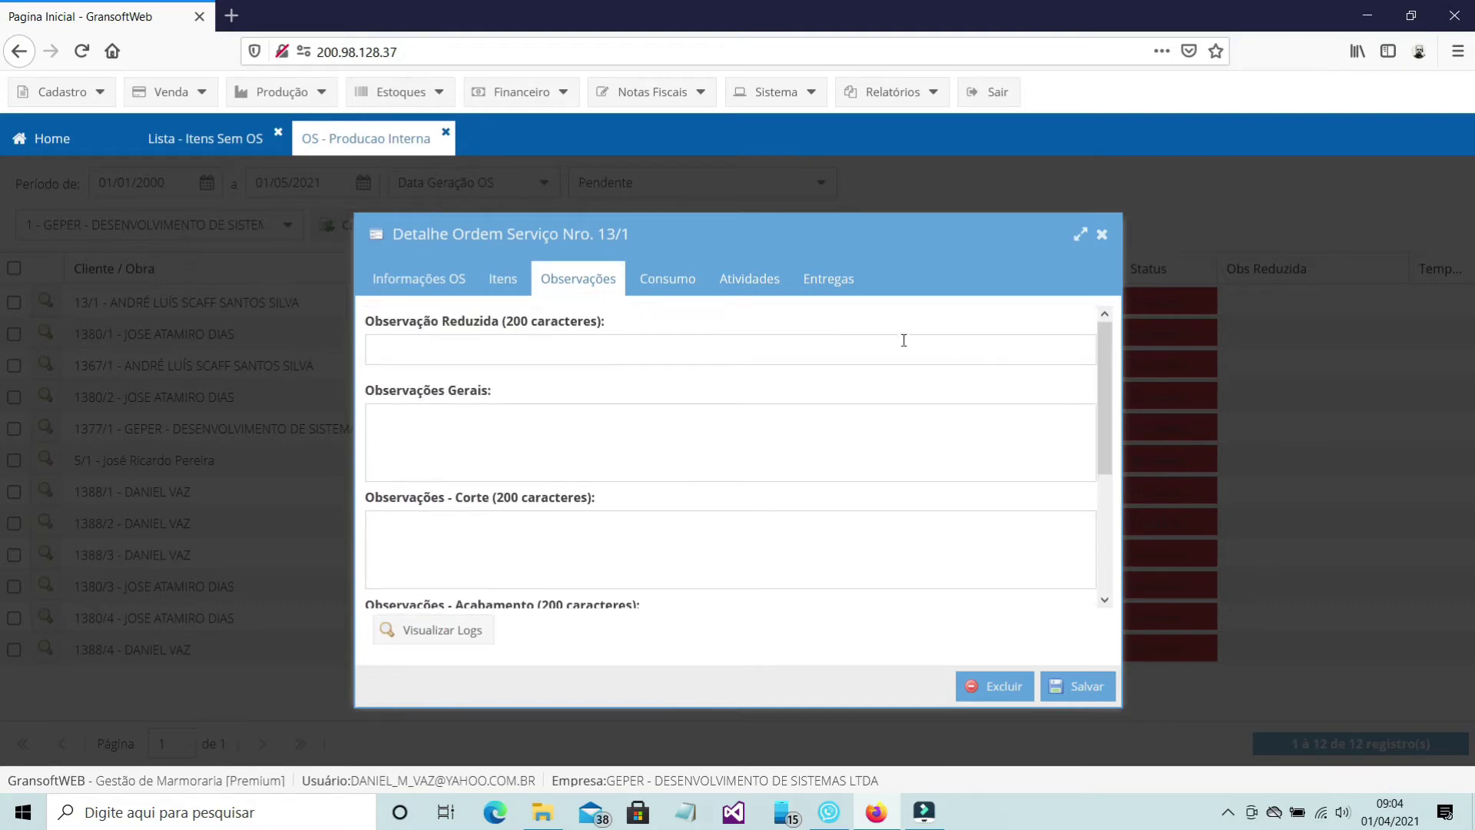
click(653, 277)
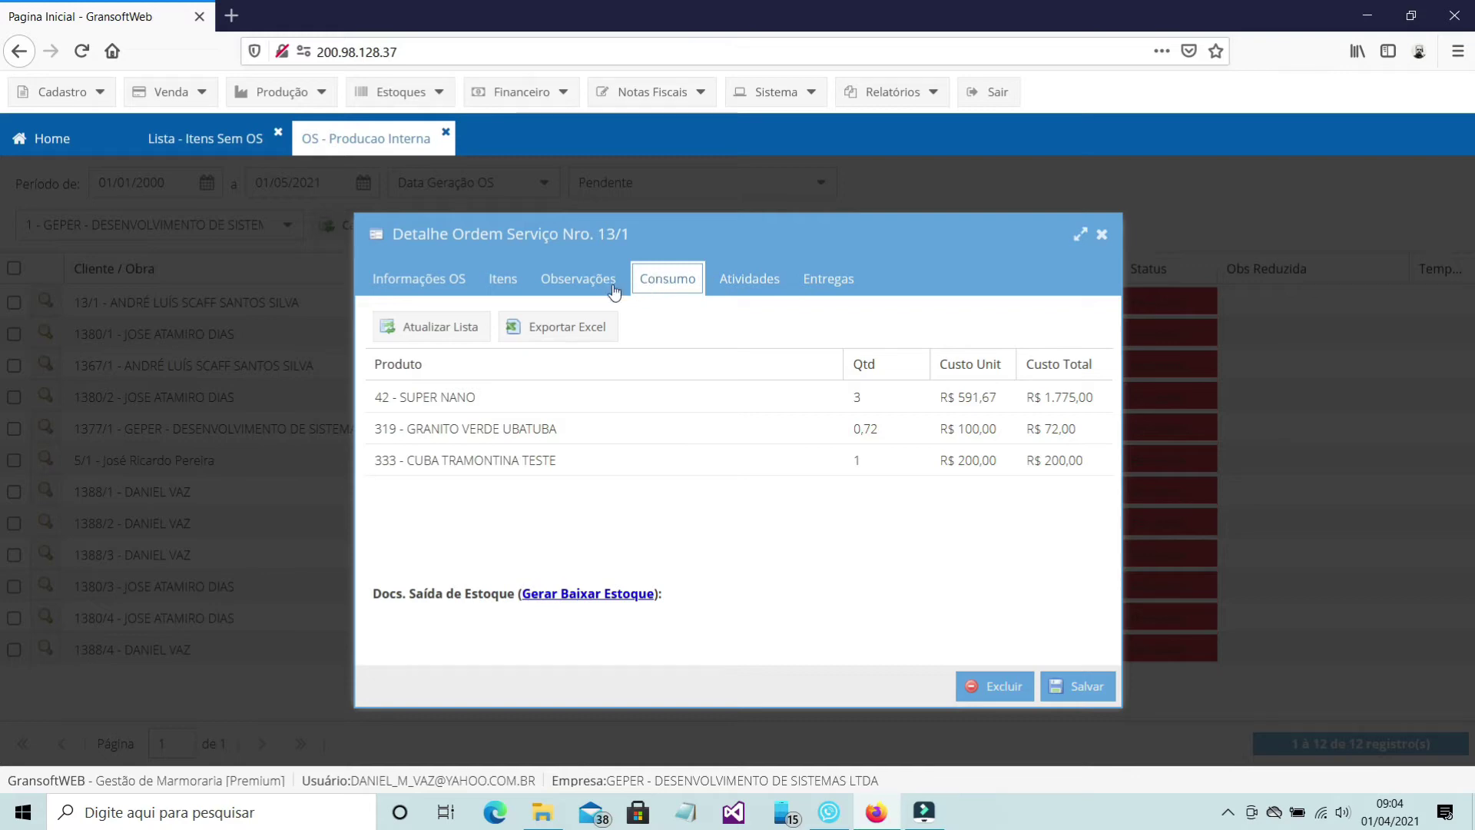
click(511, 286)
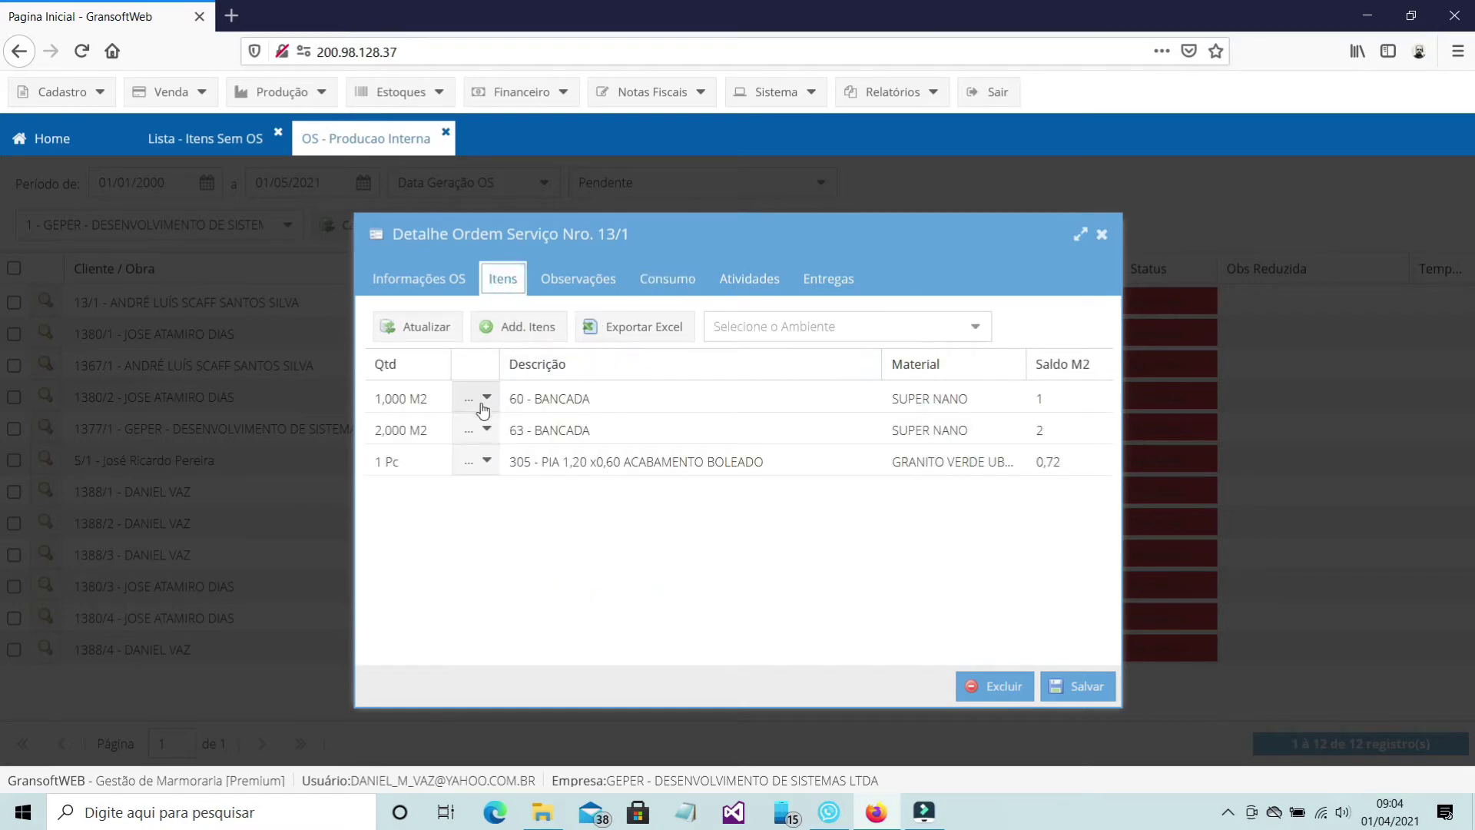
click(673, 290)
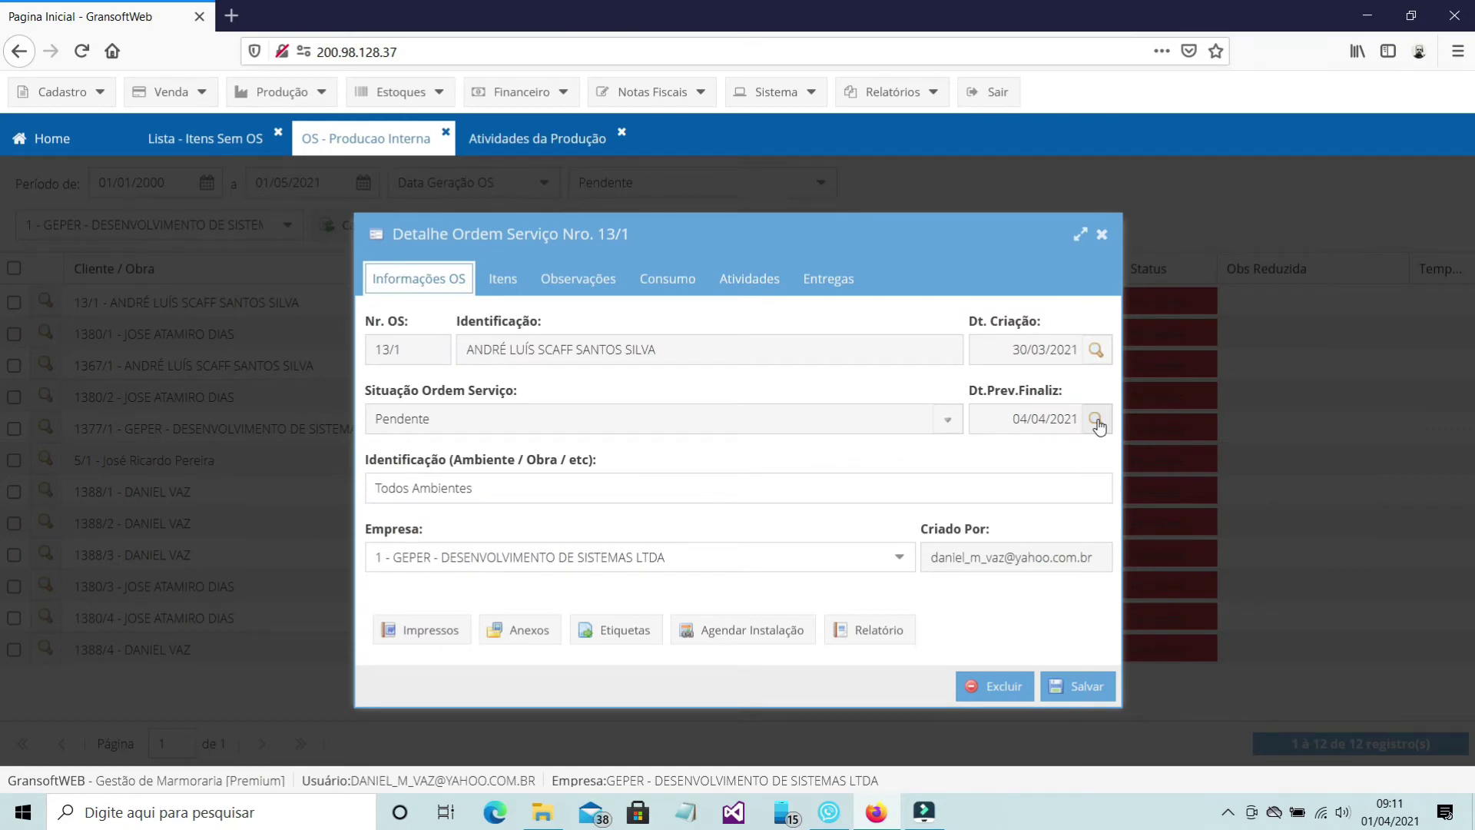
Step: Set the service order's expected completion date to 02/04/2021
click(1096, 419)
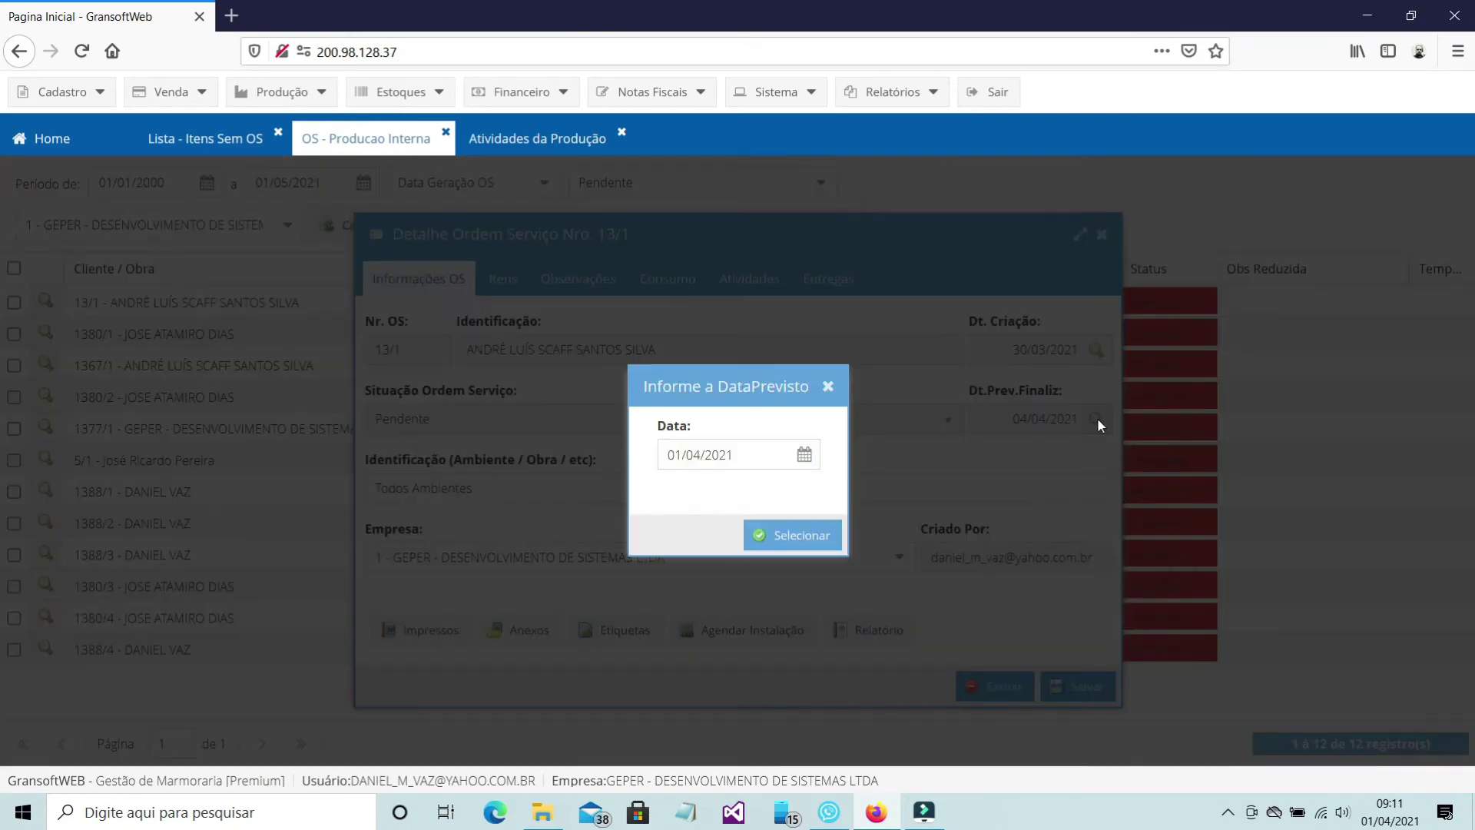
click(805, 457)
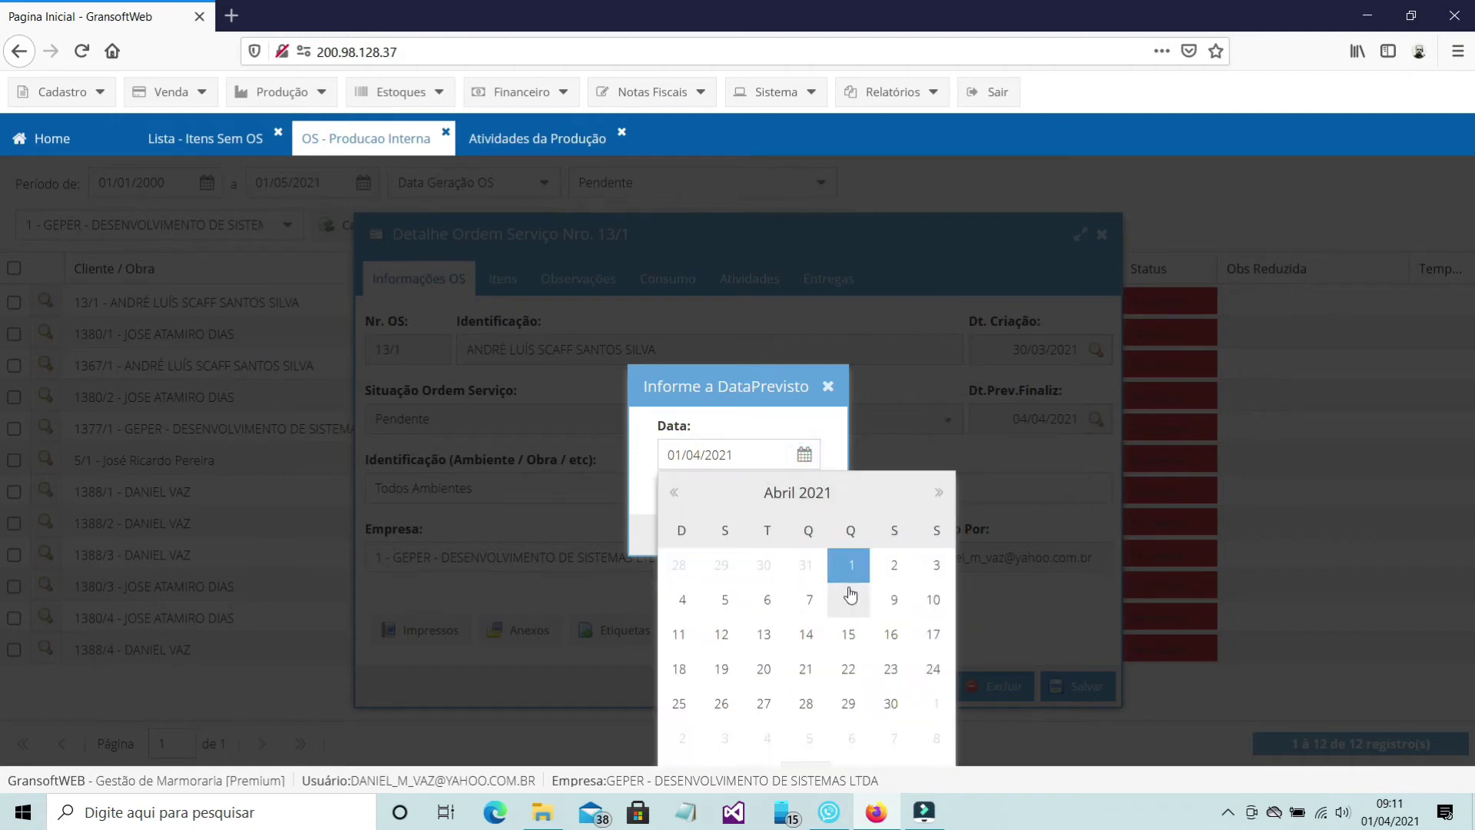
click(894, 567)
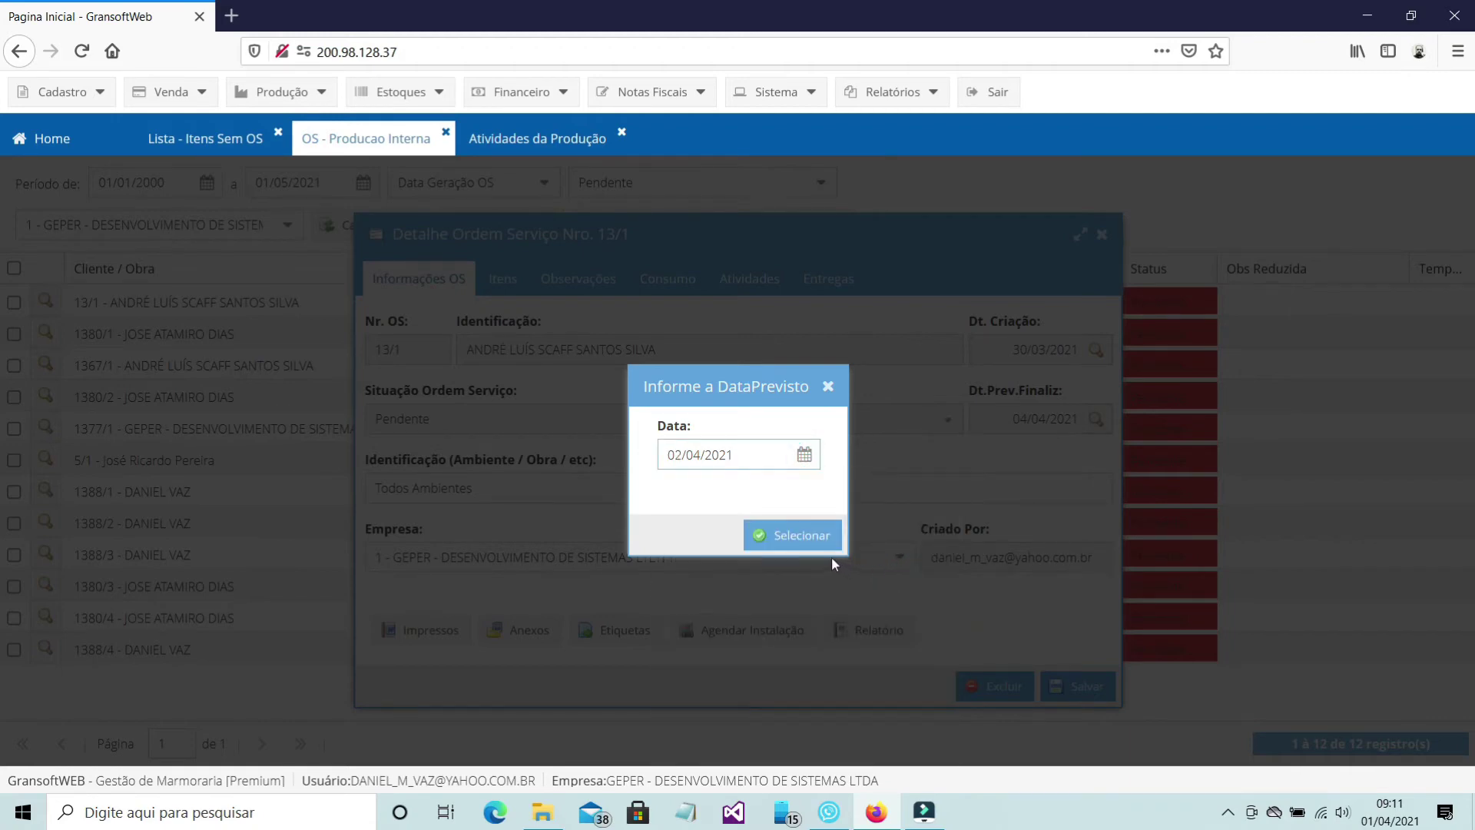
click(810, 542)
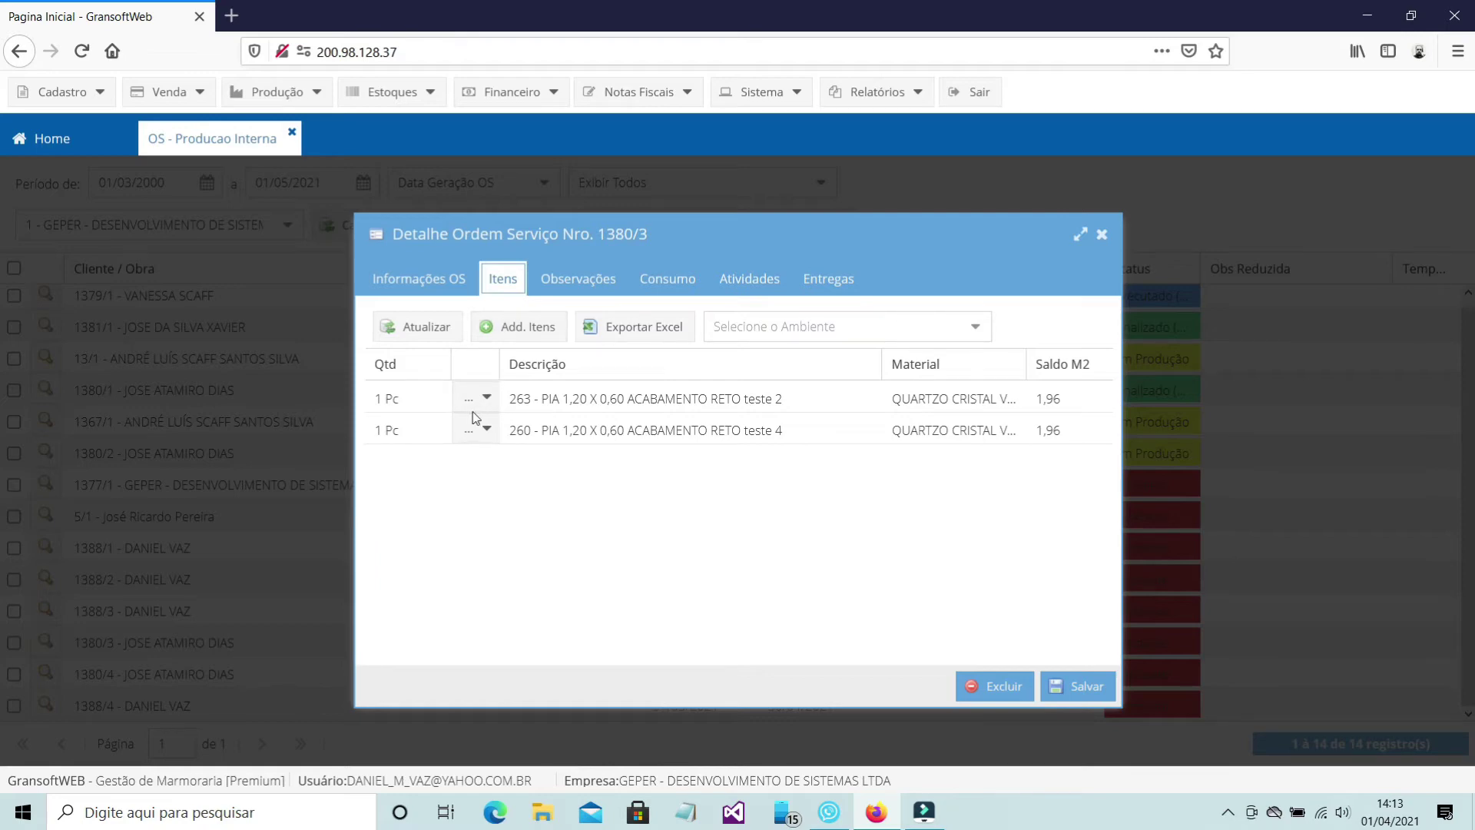
Step: Adjust the measurements of item 263 - PIA 1,20 X 0,60, setting both saia pieces to length 1,22 and width 0,06
click(487, 395)
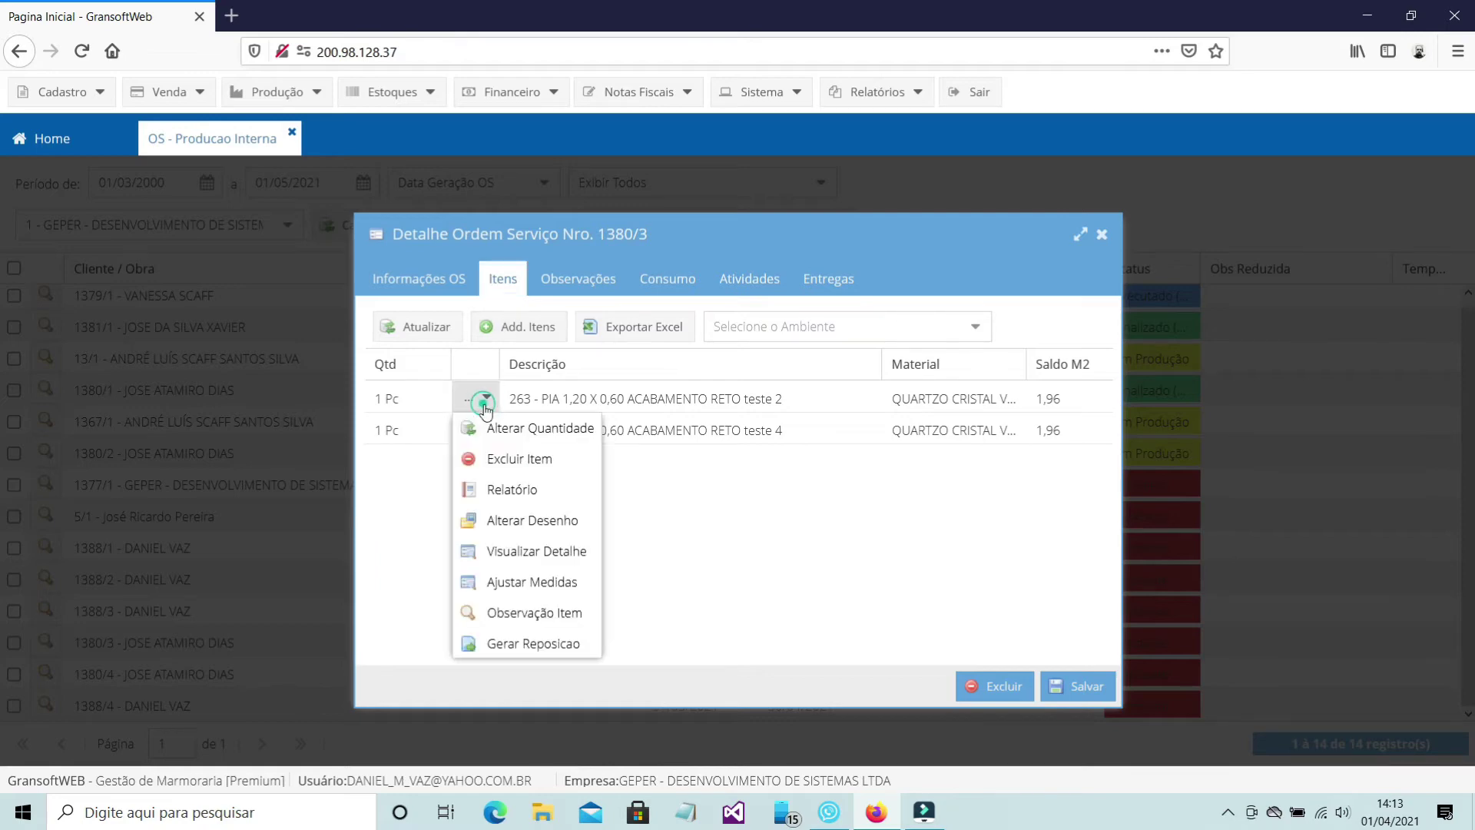
click(544, 584)
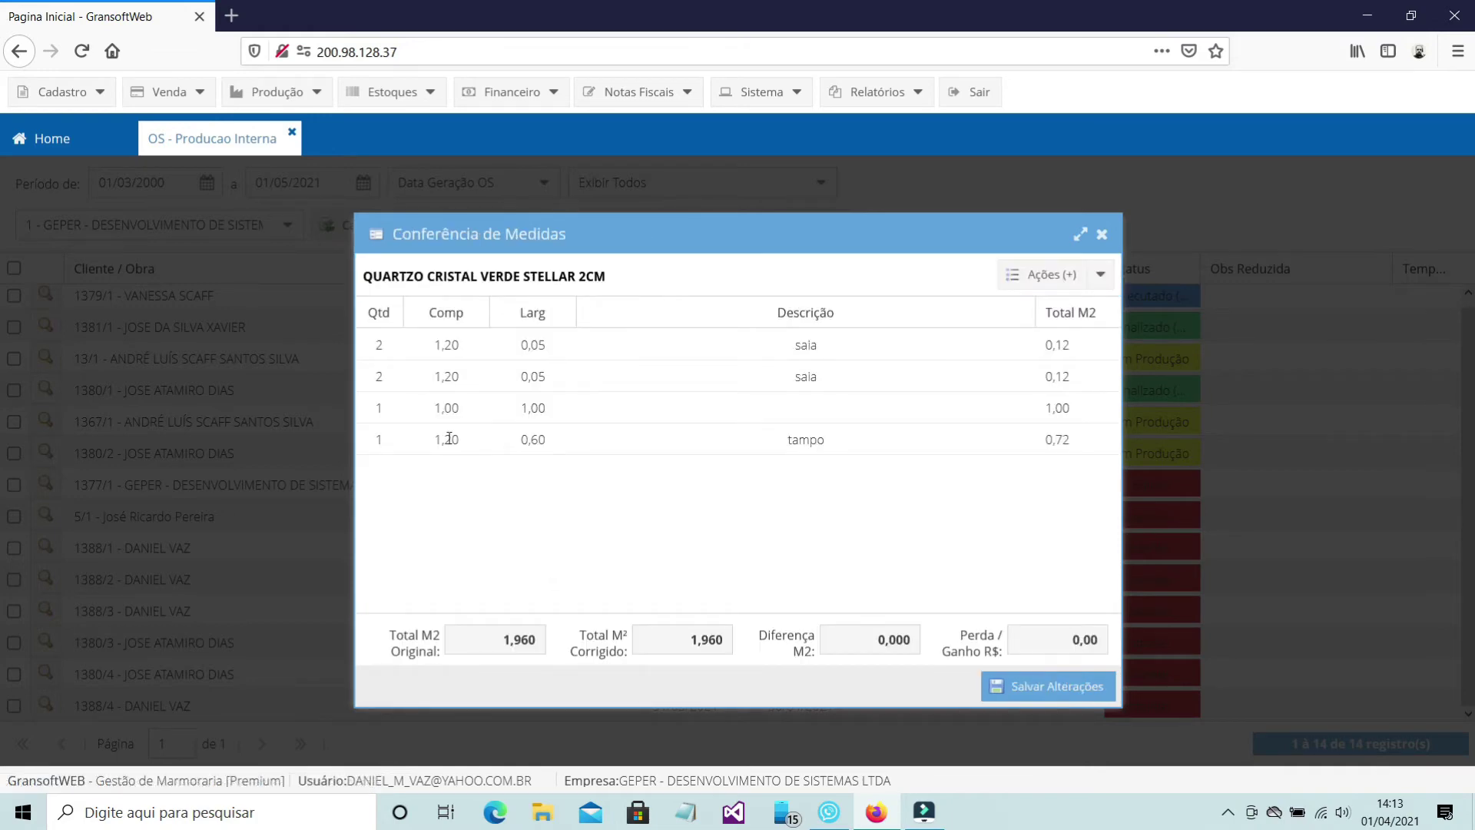
click(459, 345)
click(459, 345)
key(BackSpace)
text(2)
click(529, 353)
key(BackSpace)
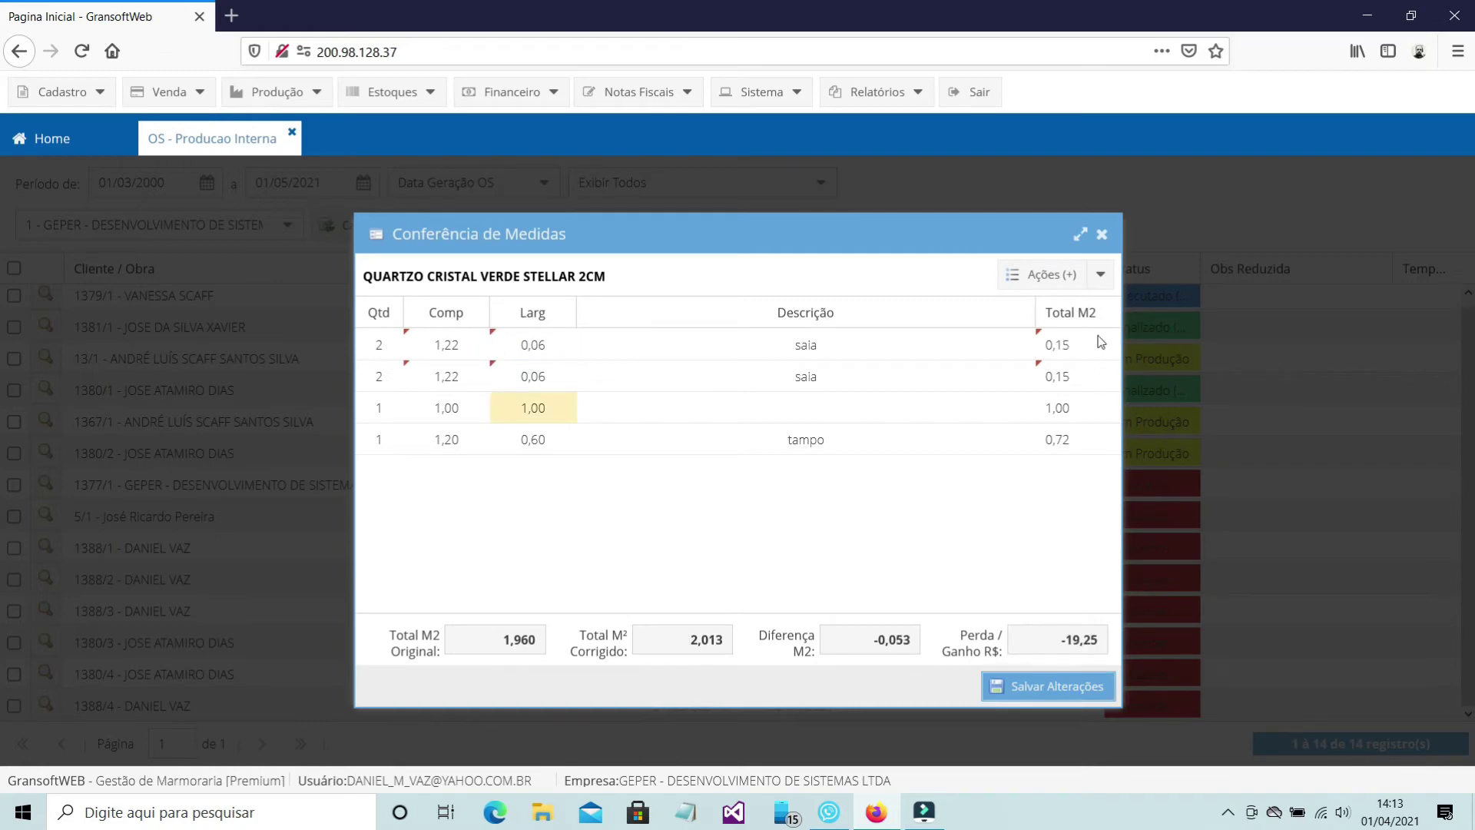
Step: Generate the adjustments report (Relatório de Ajustes) for the checked measurements and enlarge it
click(1100, 279)
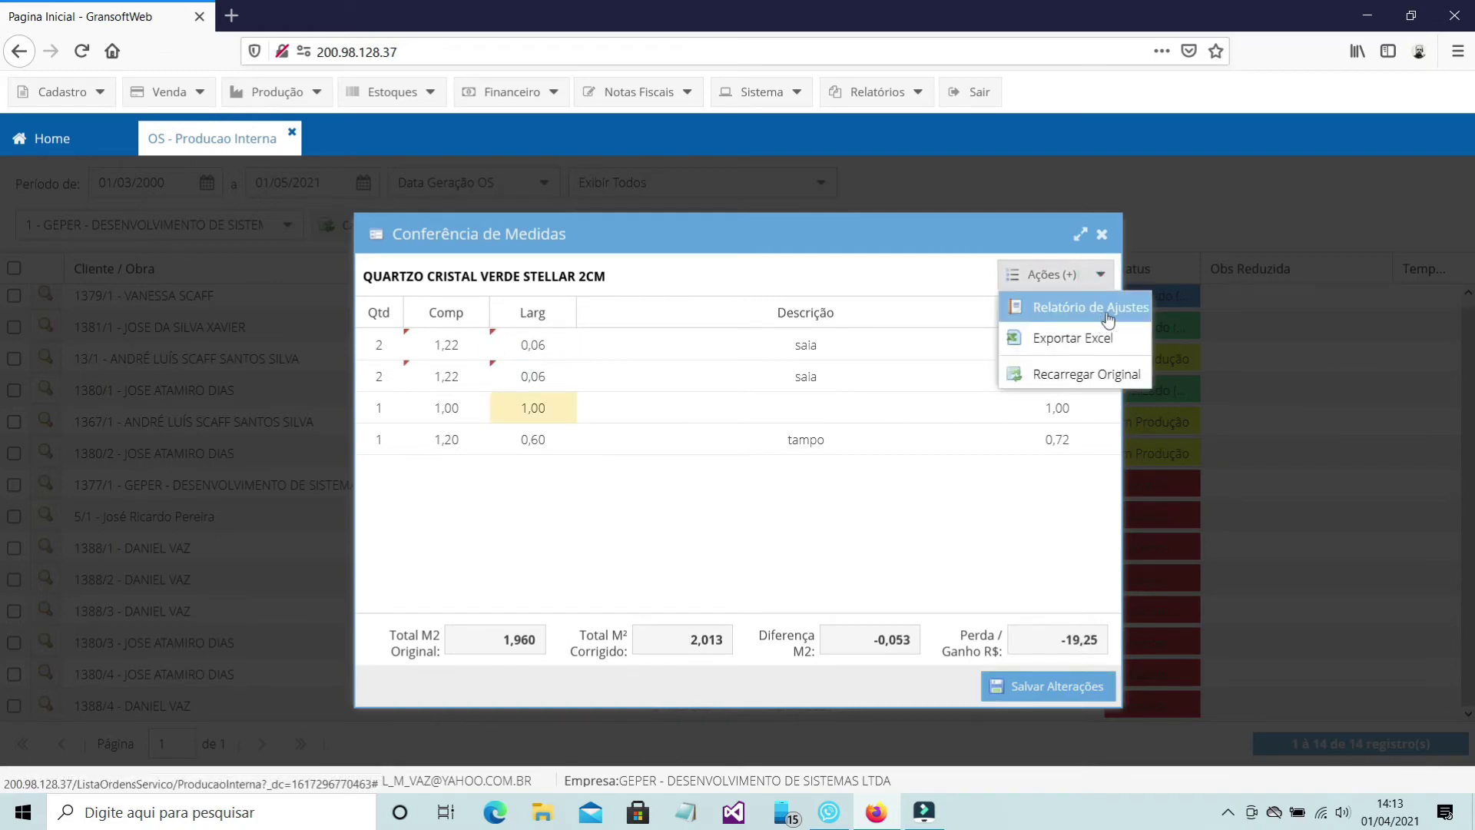
click(1092, 311)
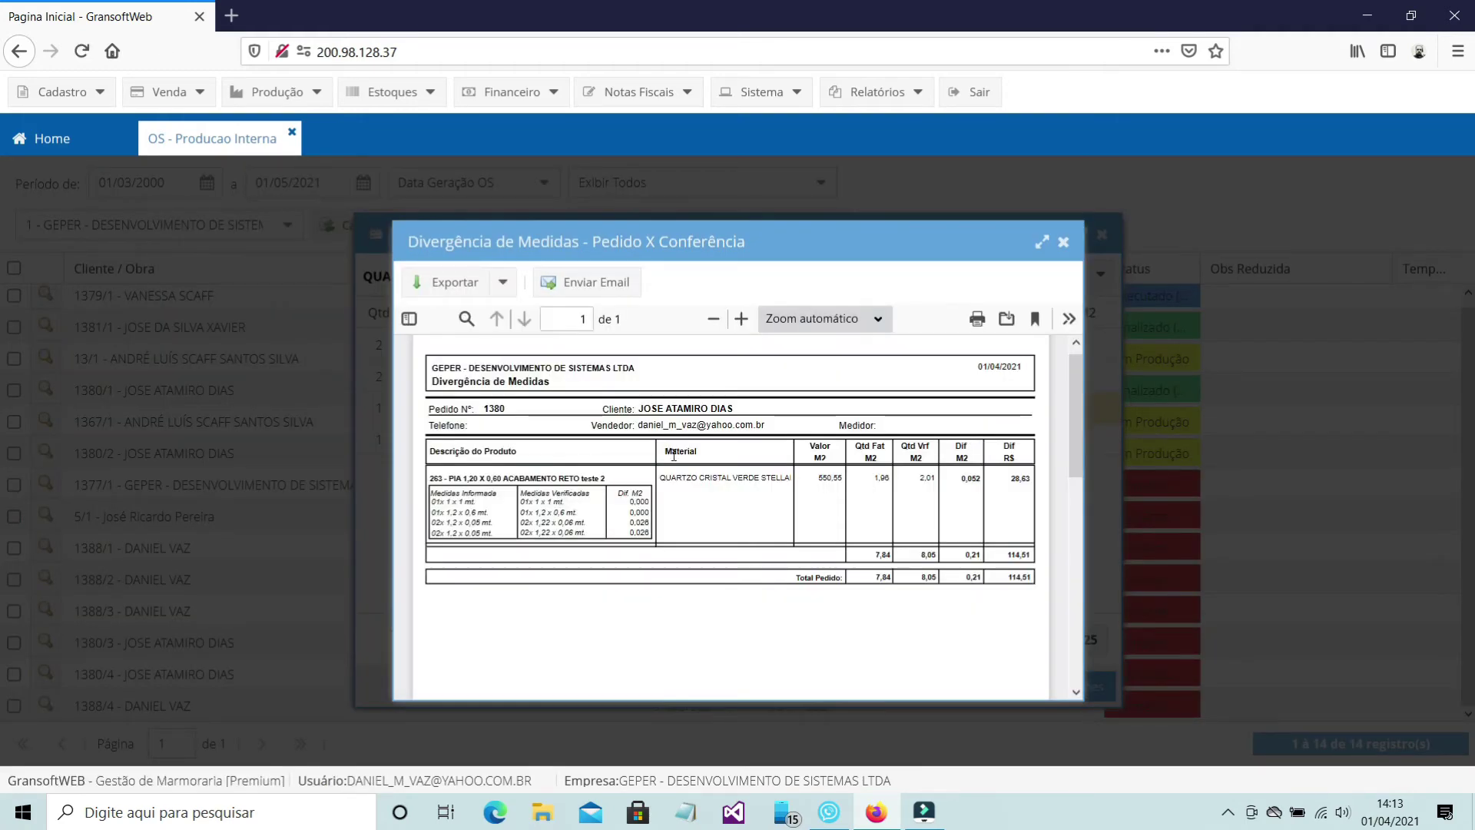
click(1041, 242)
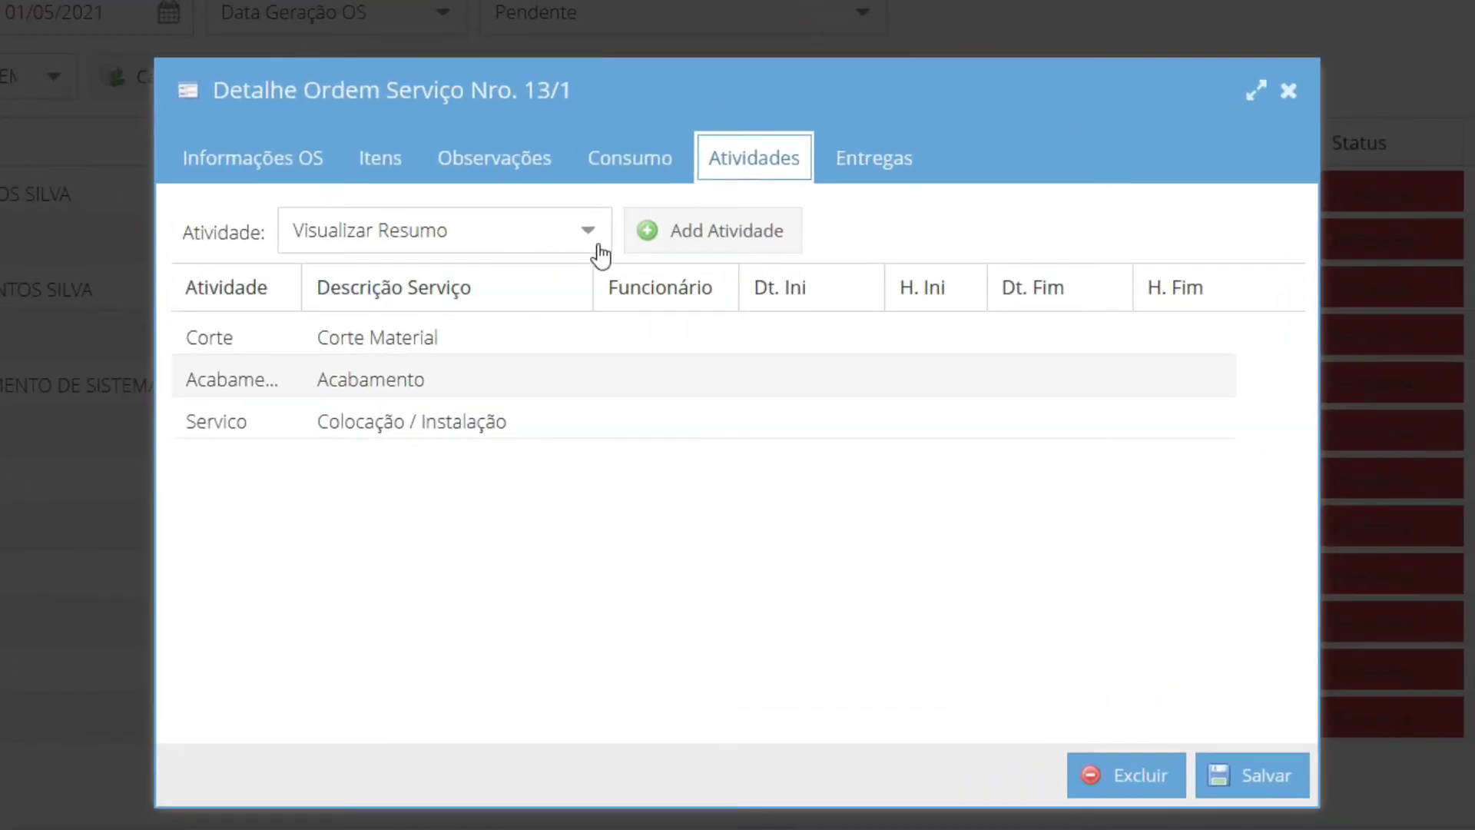
Step: Filter the service order's activities by Corte and by Acabamento, and open the Acabamento Boleado activity's details
click(600, 245)
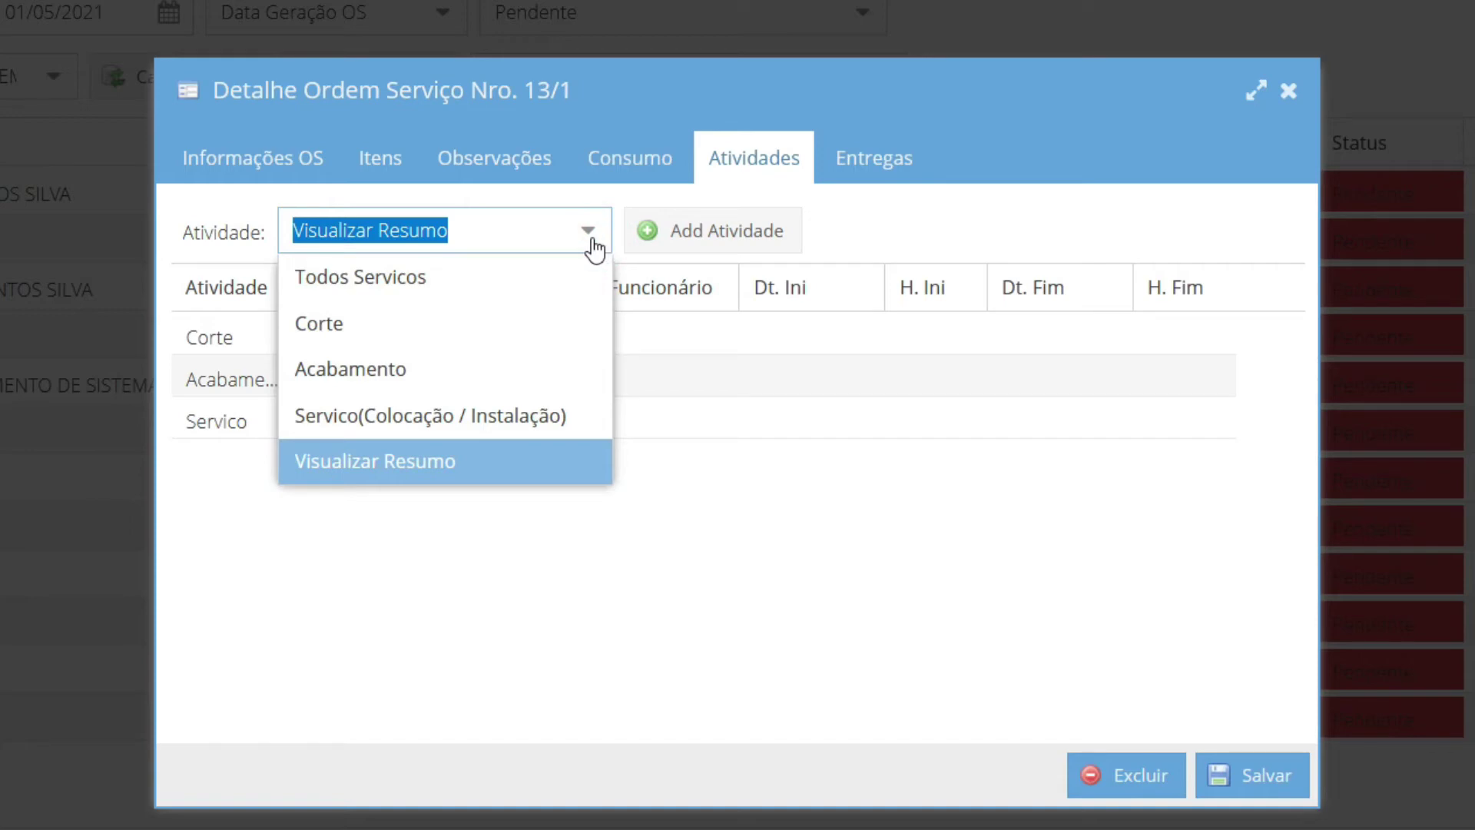
click(476, 323)
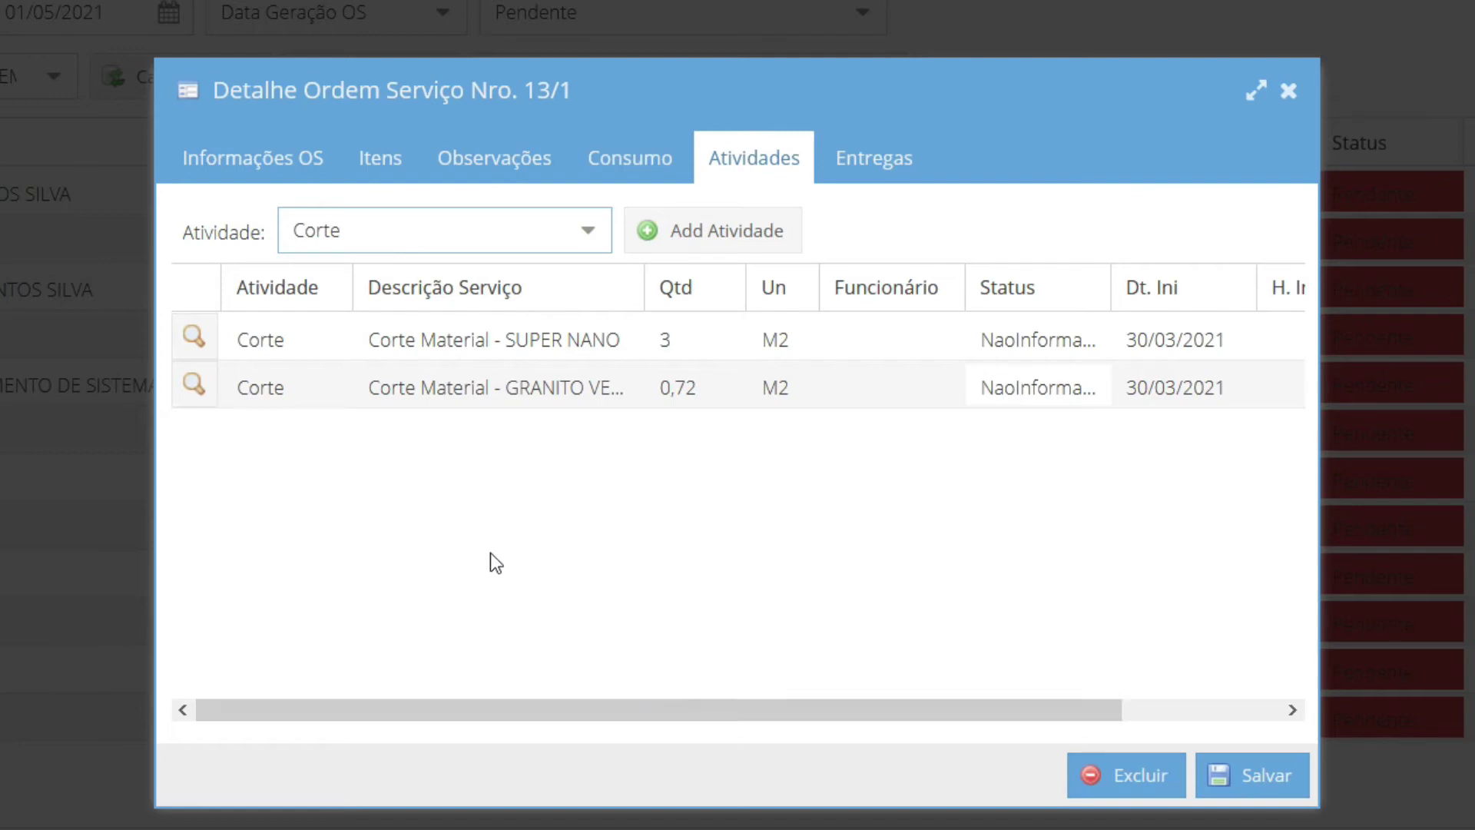
click(584, 235)
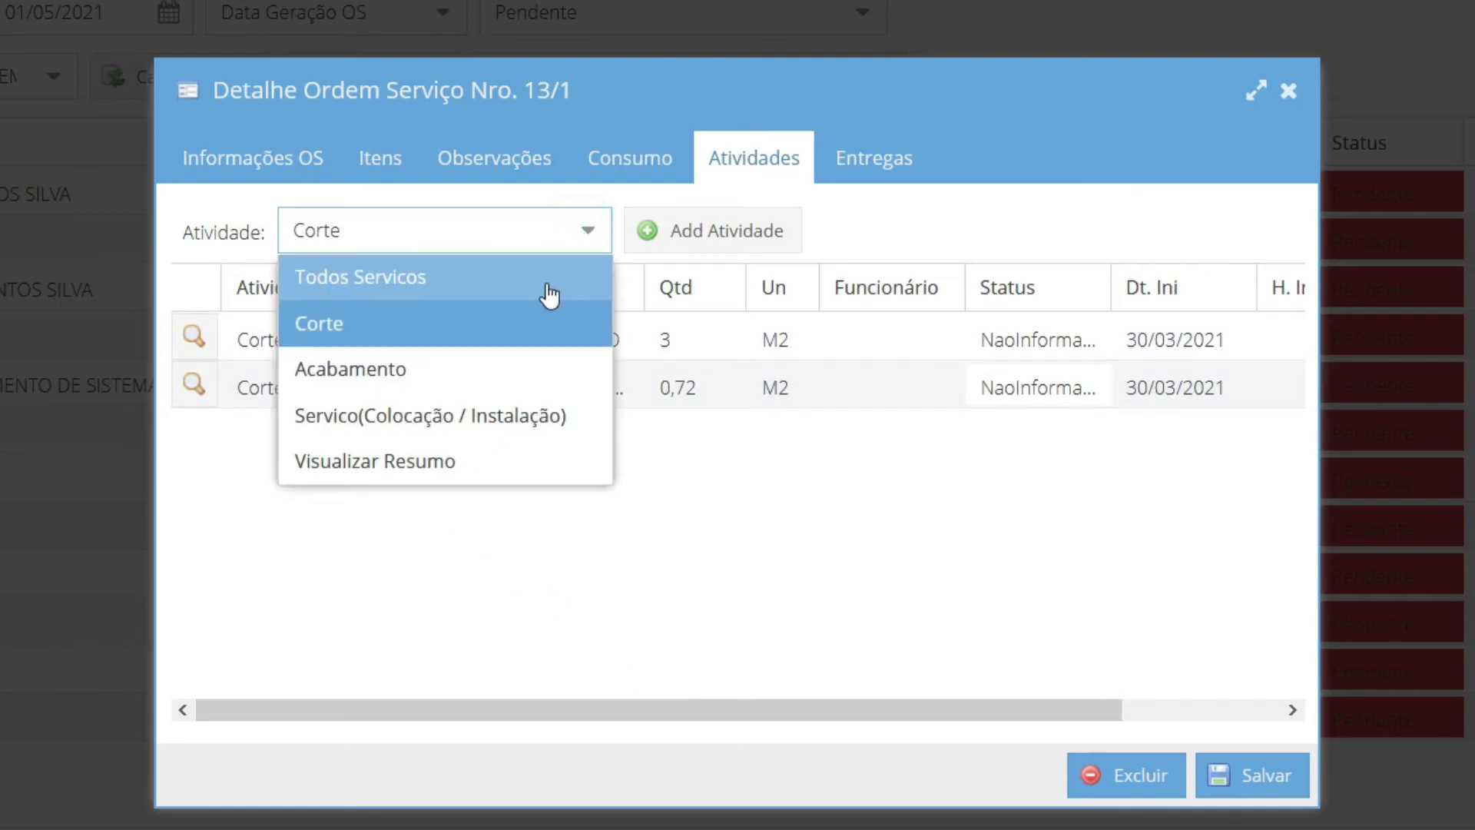
click(505, 371)
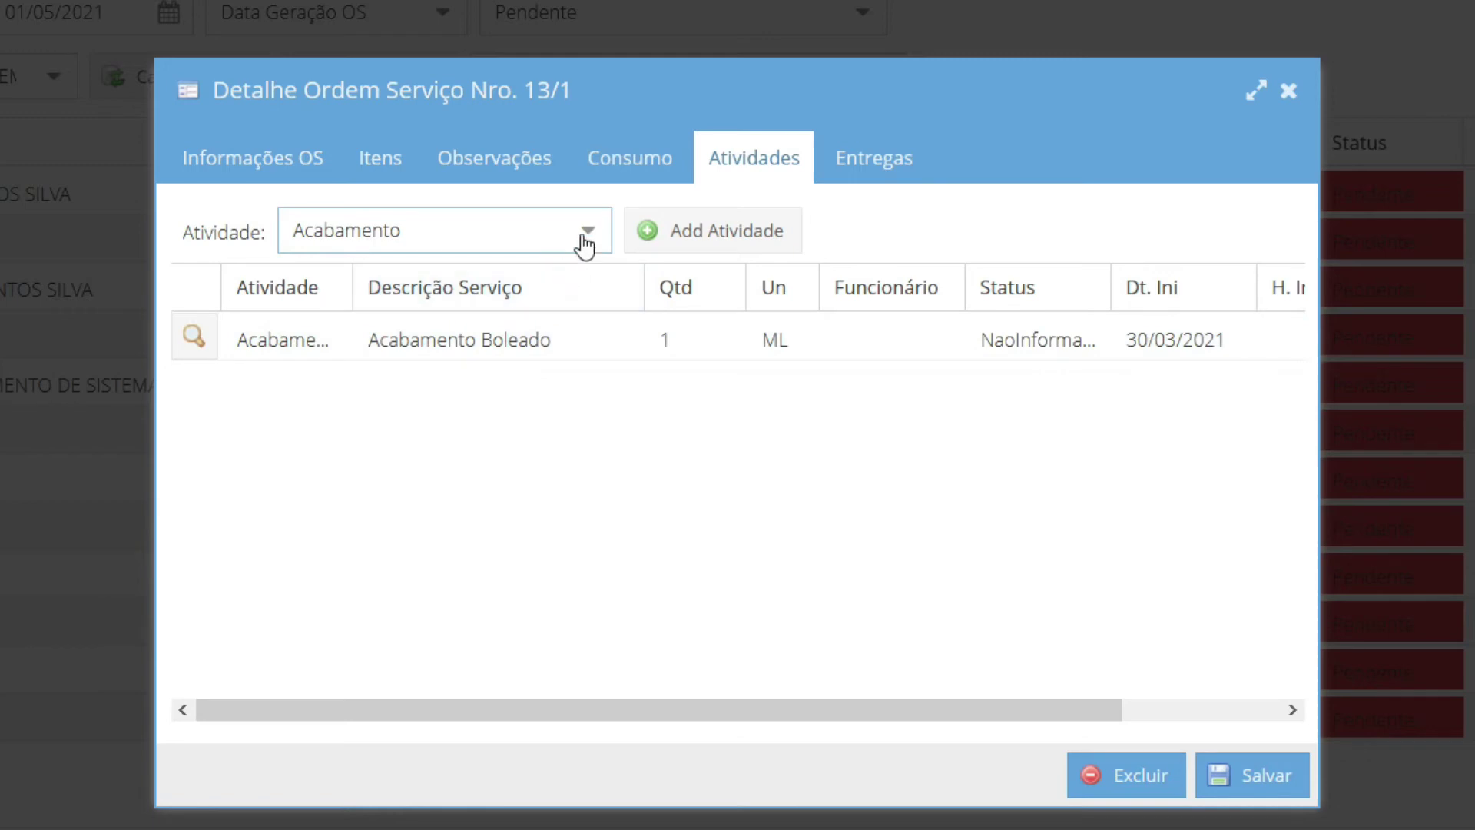
click(191, 342)
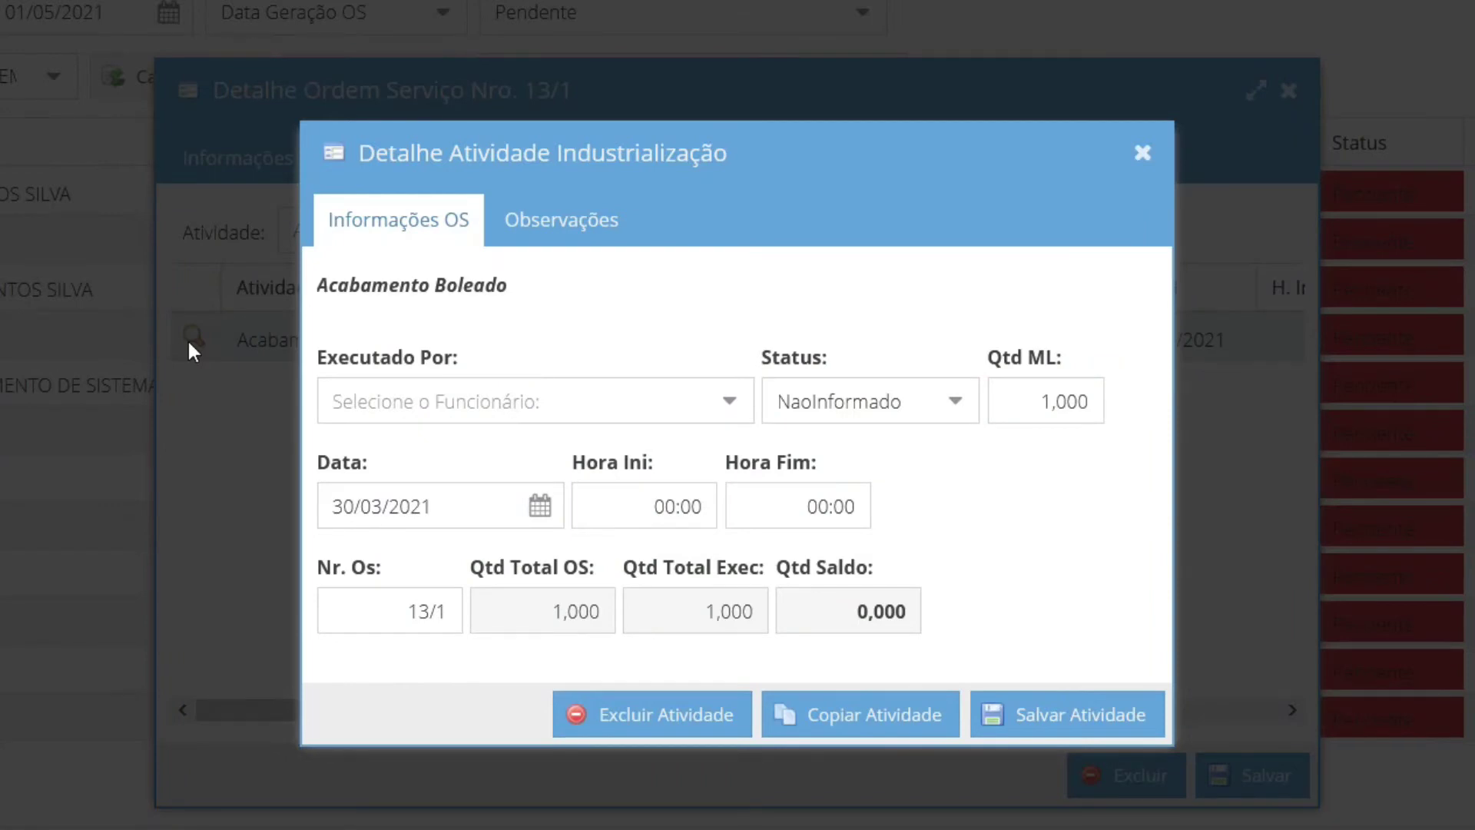
Step: Assign an employee to the Acabamento Boleado activity and set its status to EmProducao
click(729, 404)
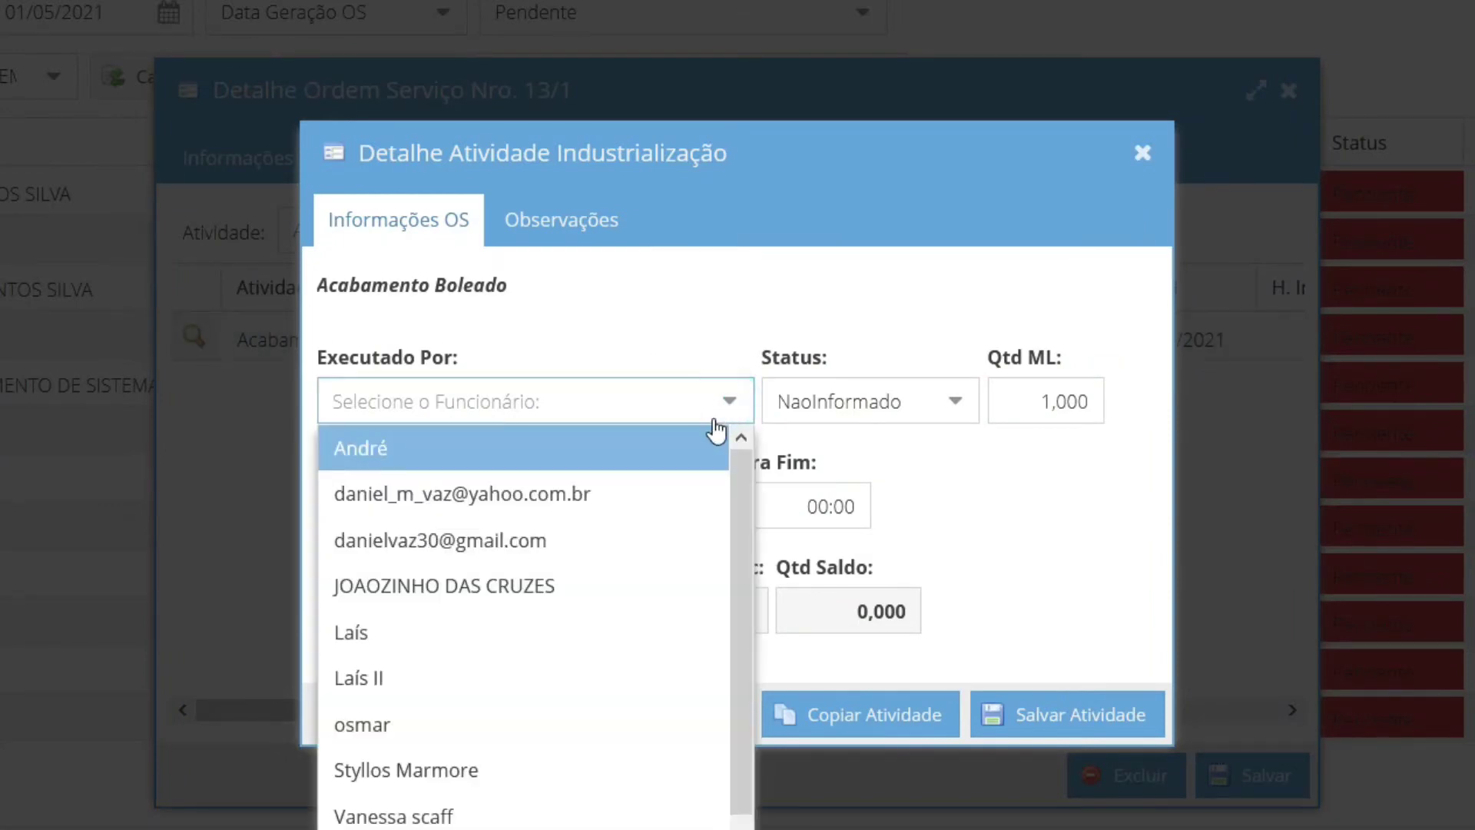
click(611, 542)
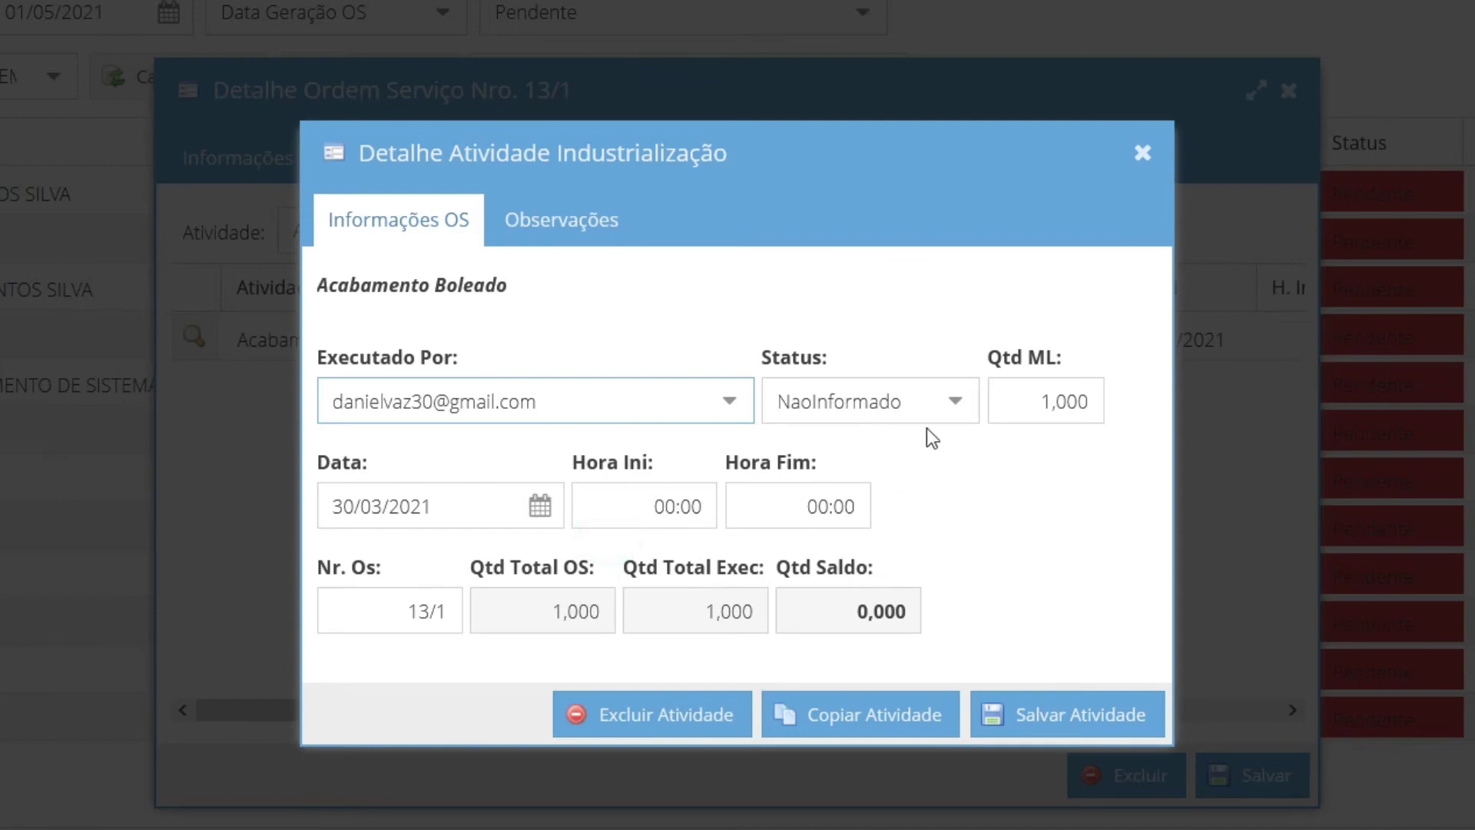
click(953, 405)
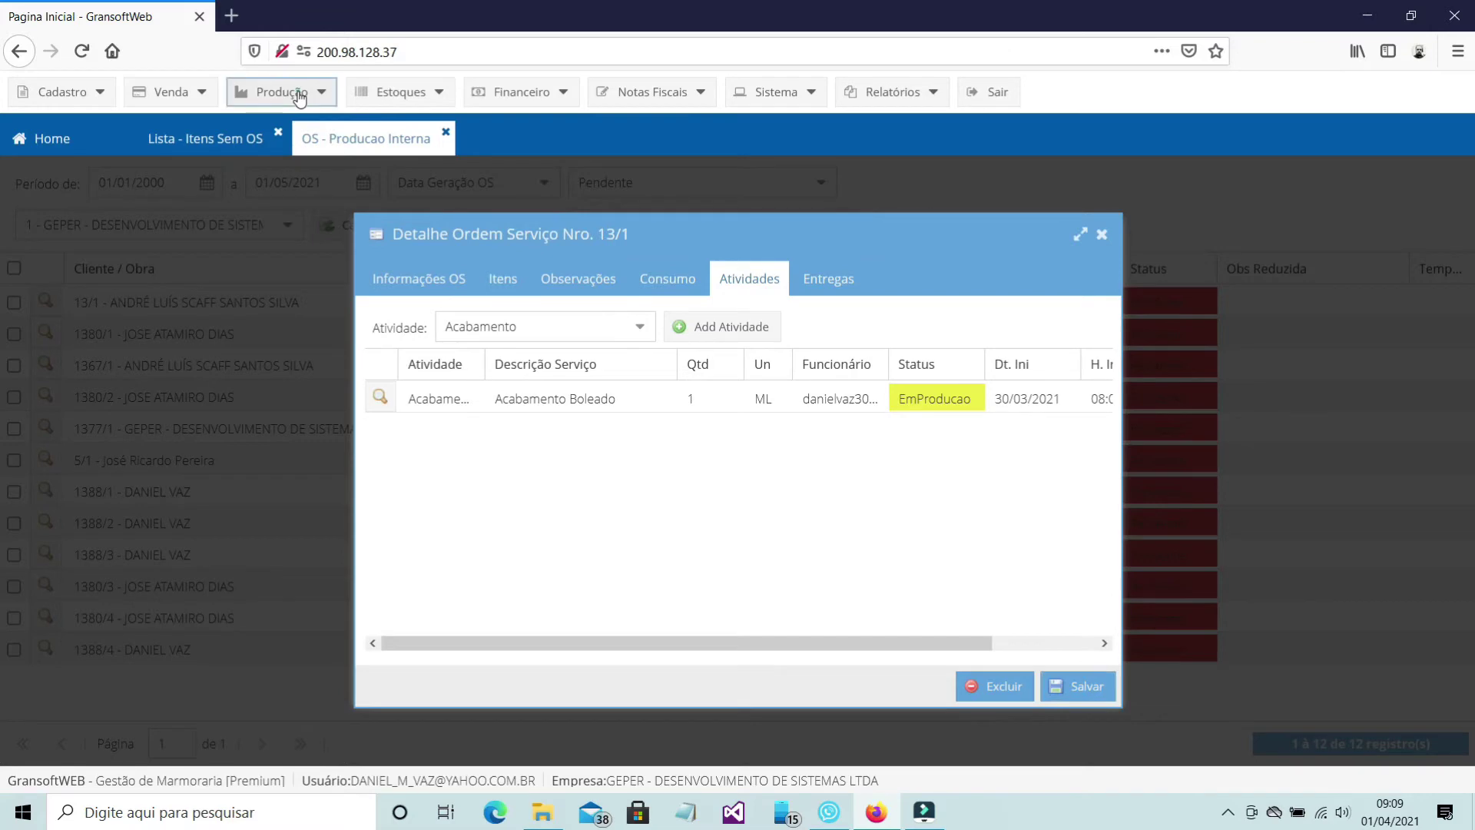
Step: Open Atividades da Produção and load the activities list with the period starting on 01/04/2000
click(303, 93)
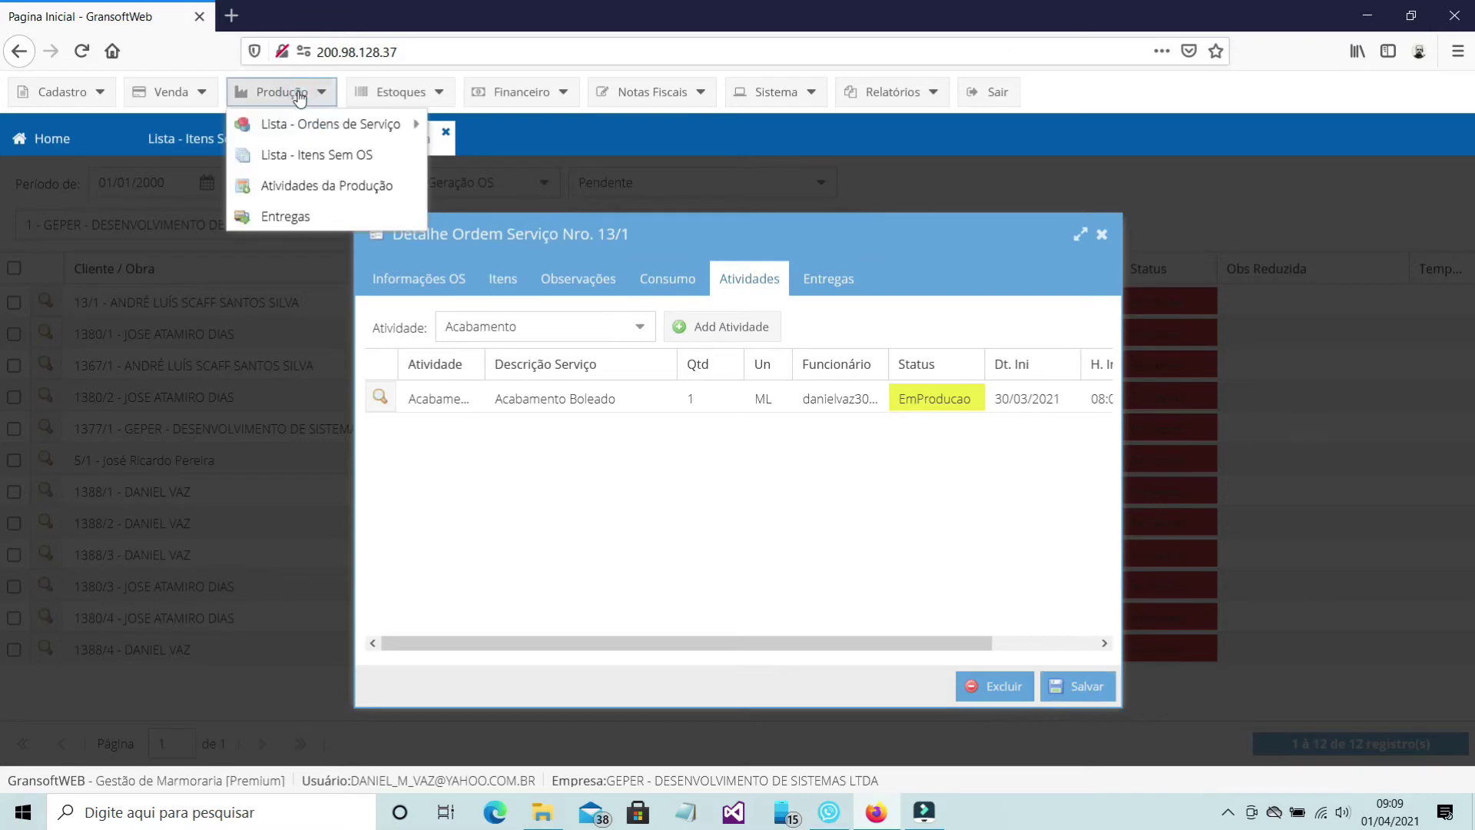
click(318, 196)
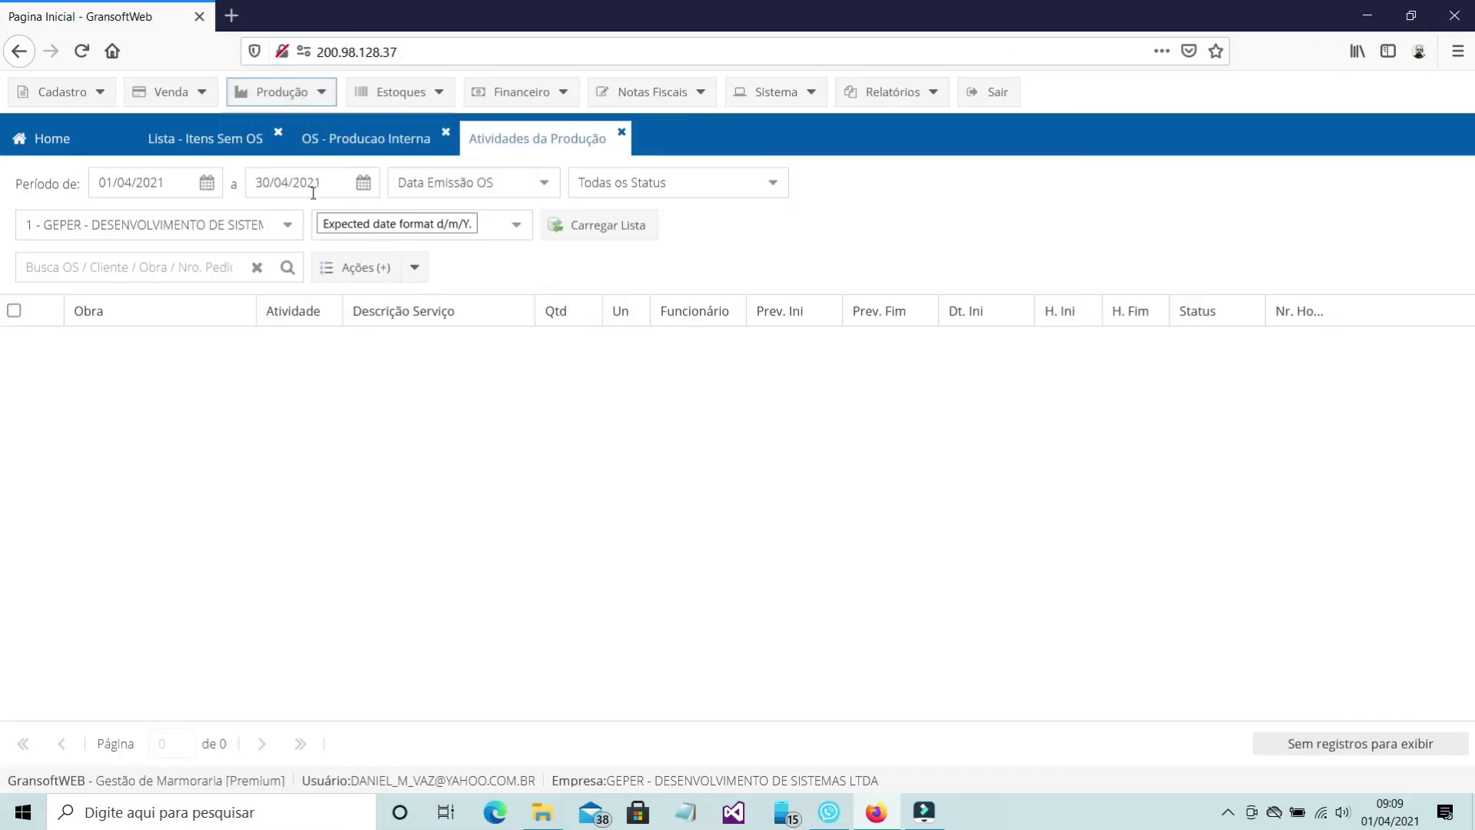
double_click(151, 183)
text(2000)
click(579, 227)
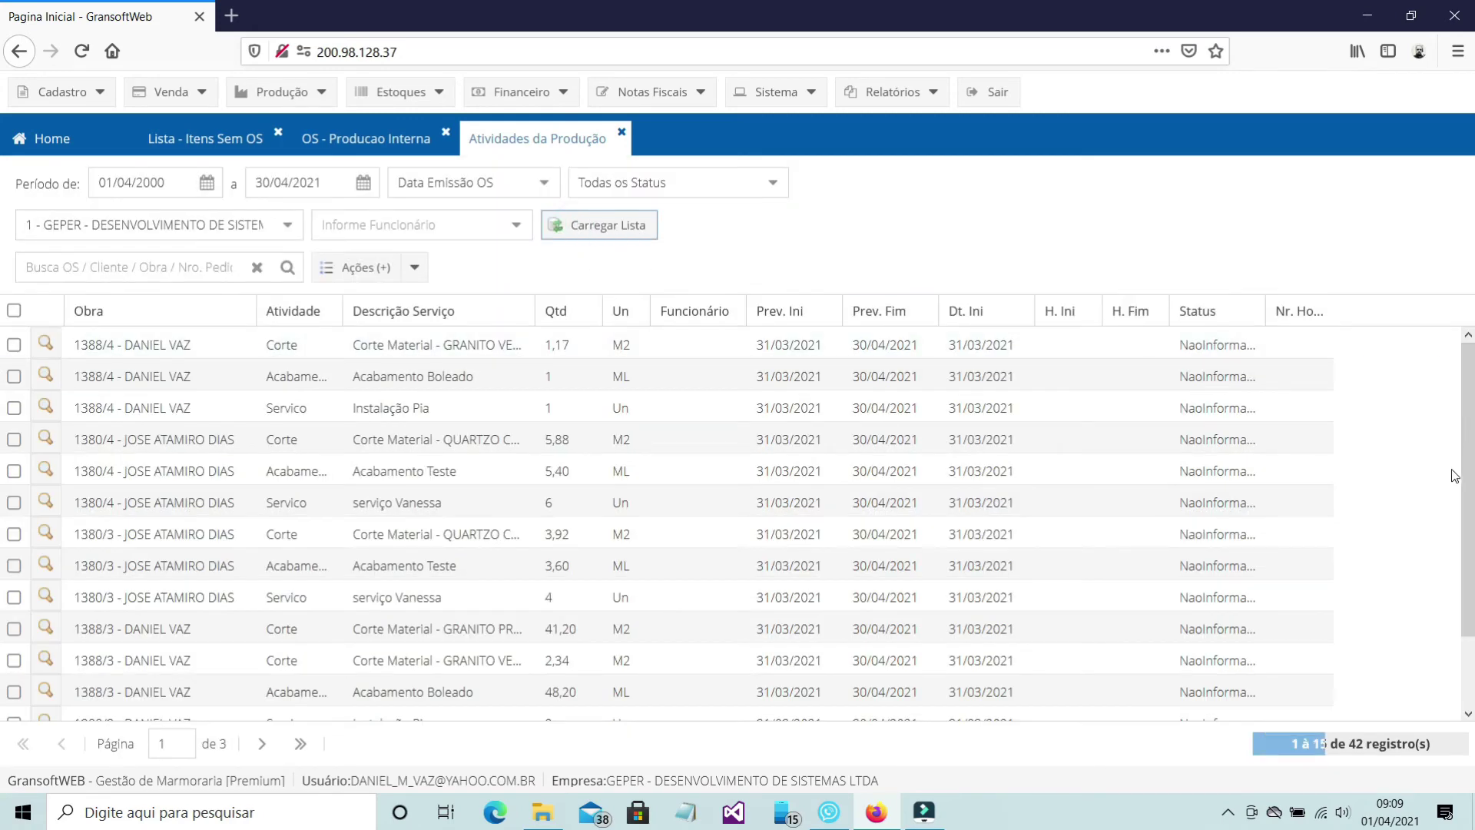
Step: Look through the pages of loaded production activities and select the first activity on the first page
scroll(1454, 476, down, 2)
scroll(1444, 477, up, 2)
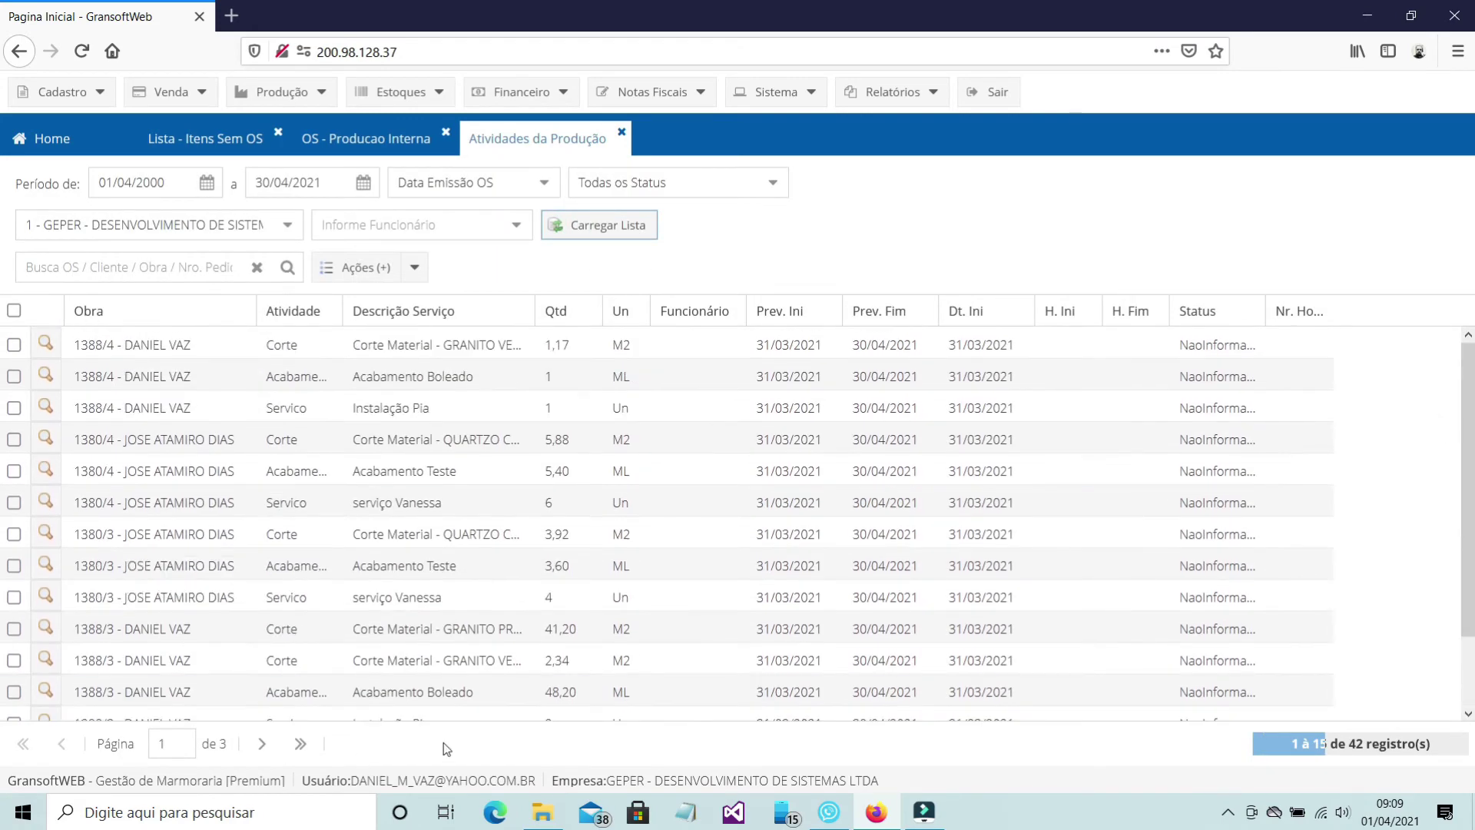
click(263, 750)
click(63, 744)
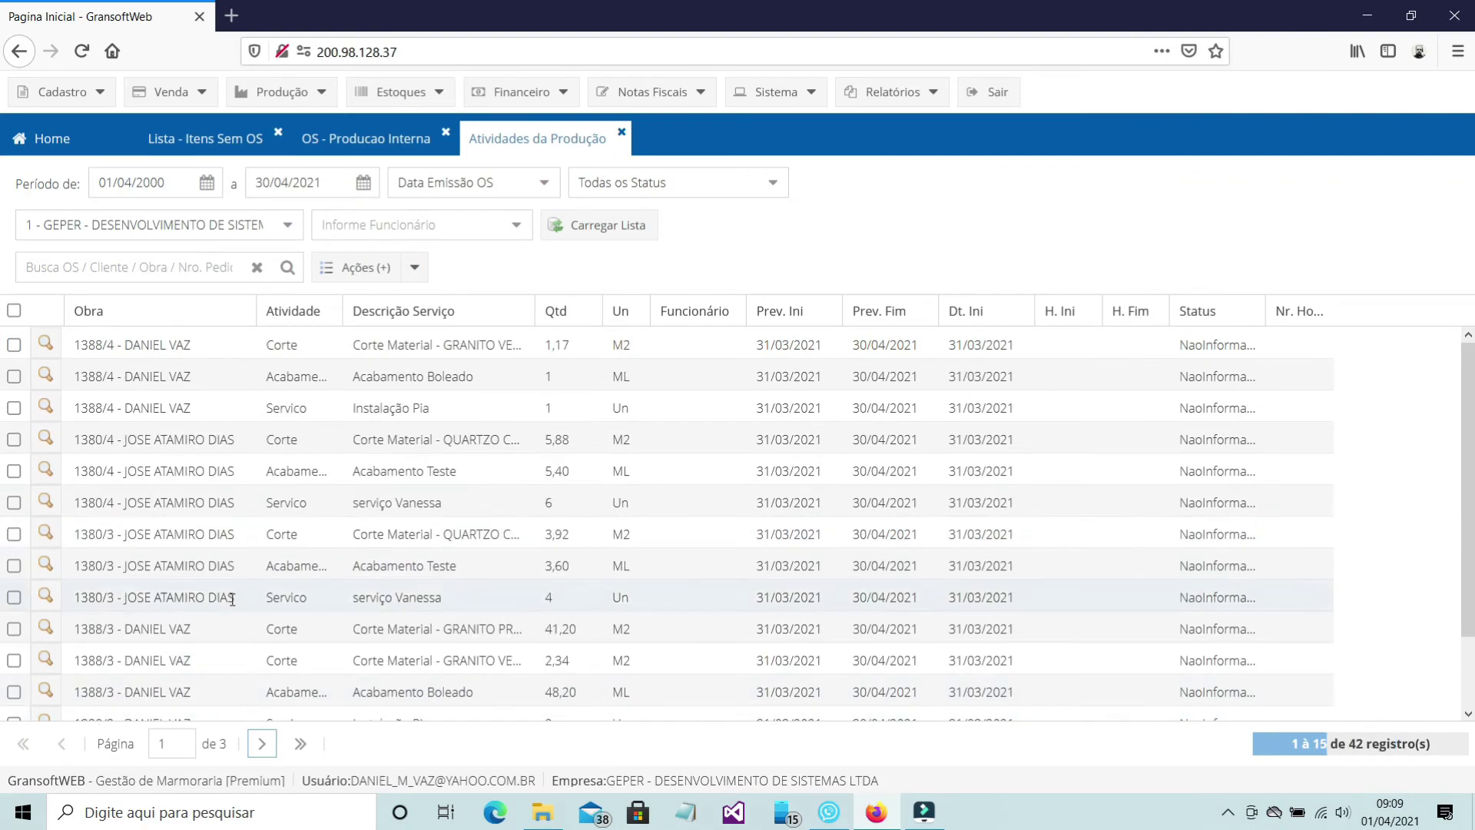
click(14, 344)
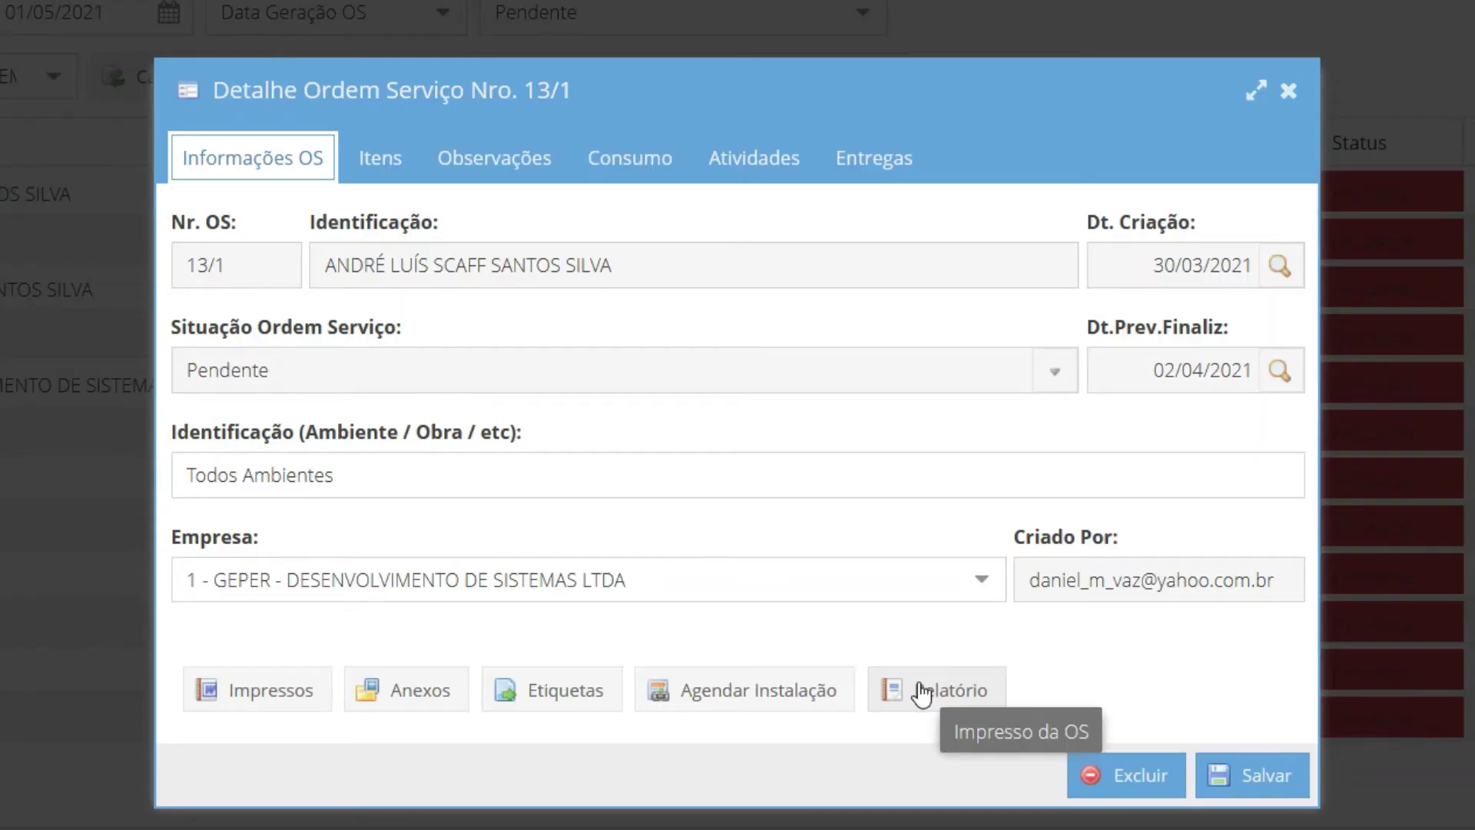
Step: Generate the service order's printed report, enlarge it and review it from the order data down to the sink drawing
click(921, 693)
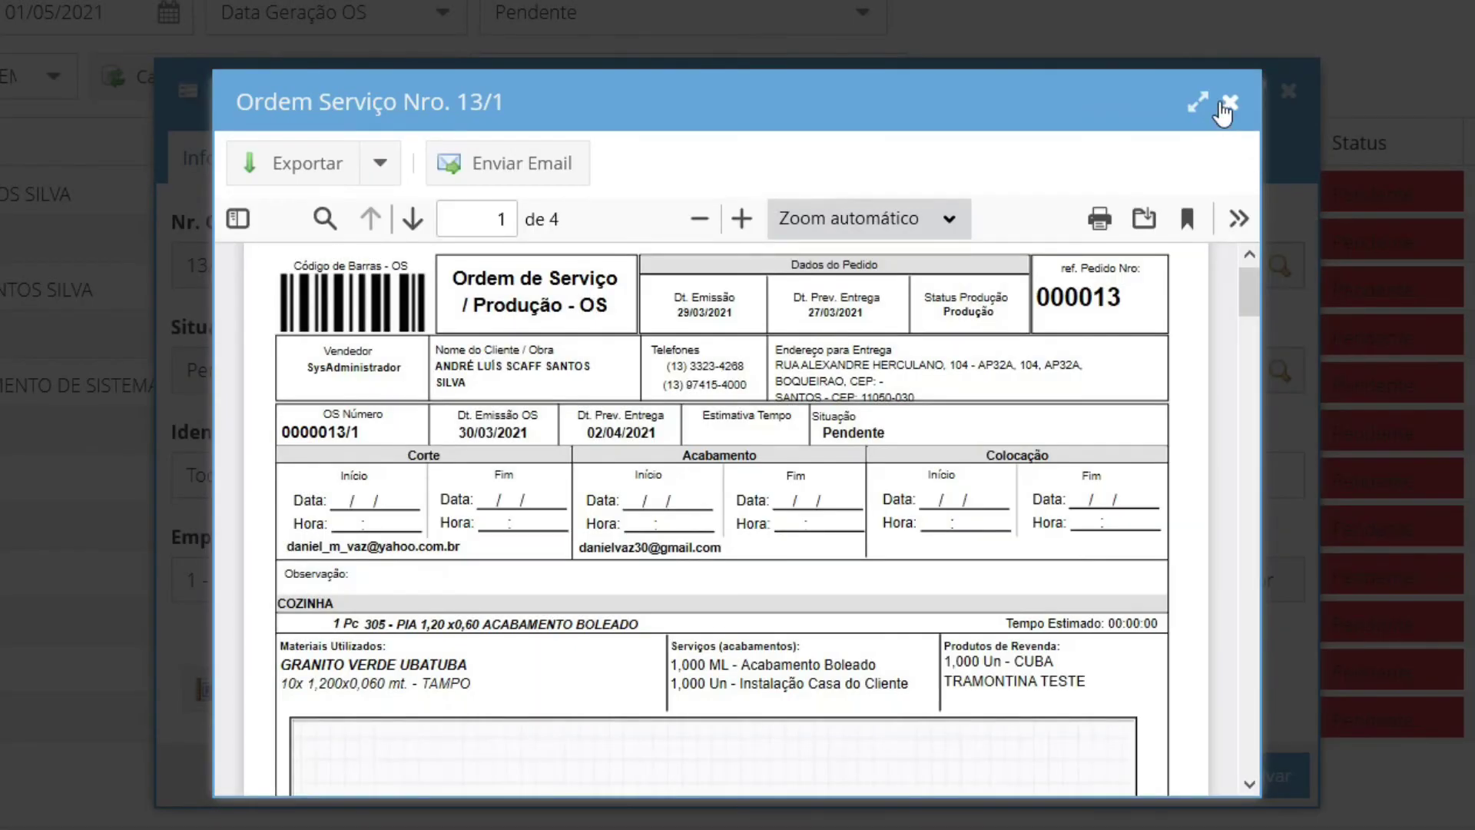
click(1197, 102)
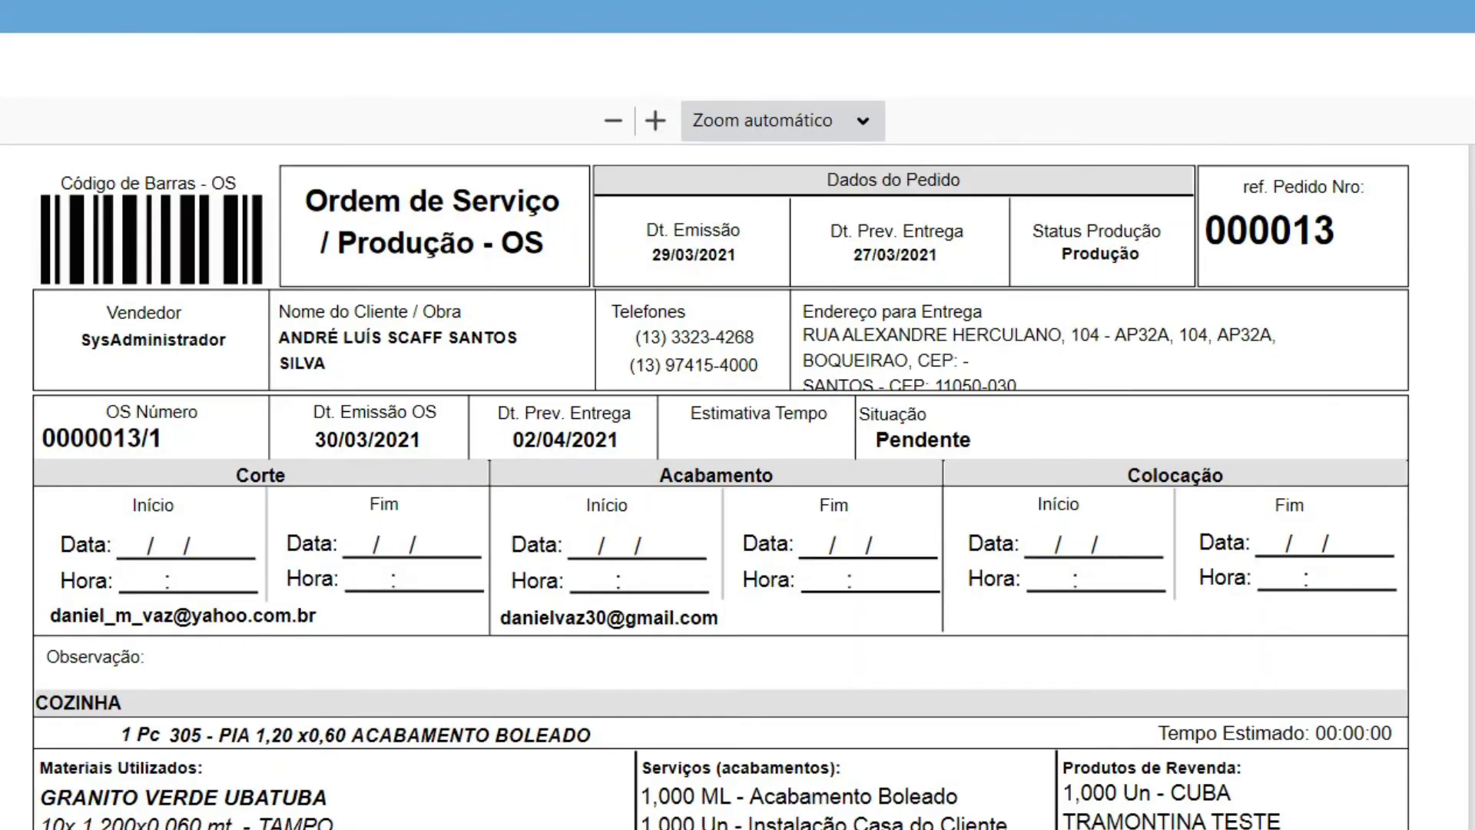
scroll(721, 486, down, 3)
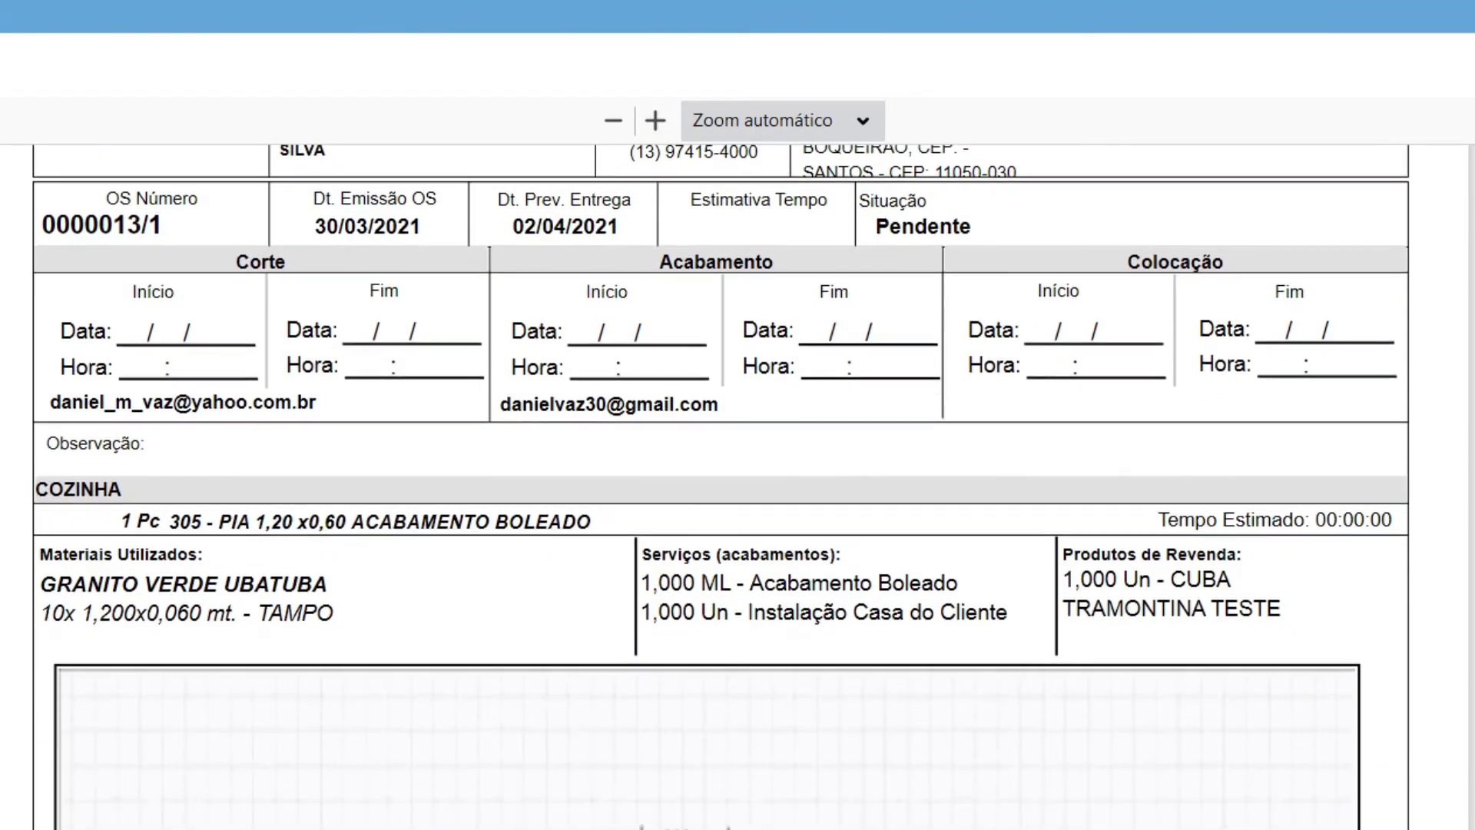
scroll(722, 487, down, 6)
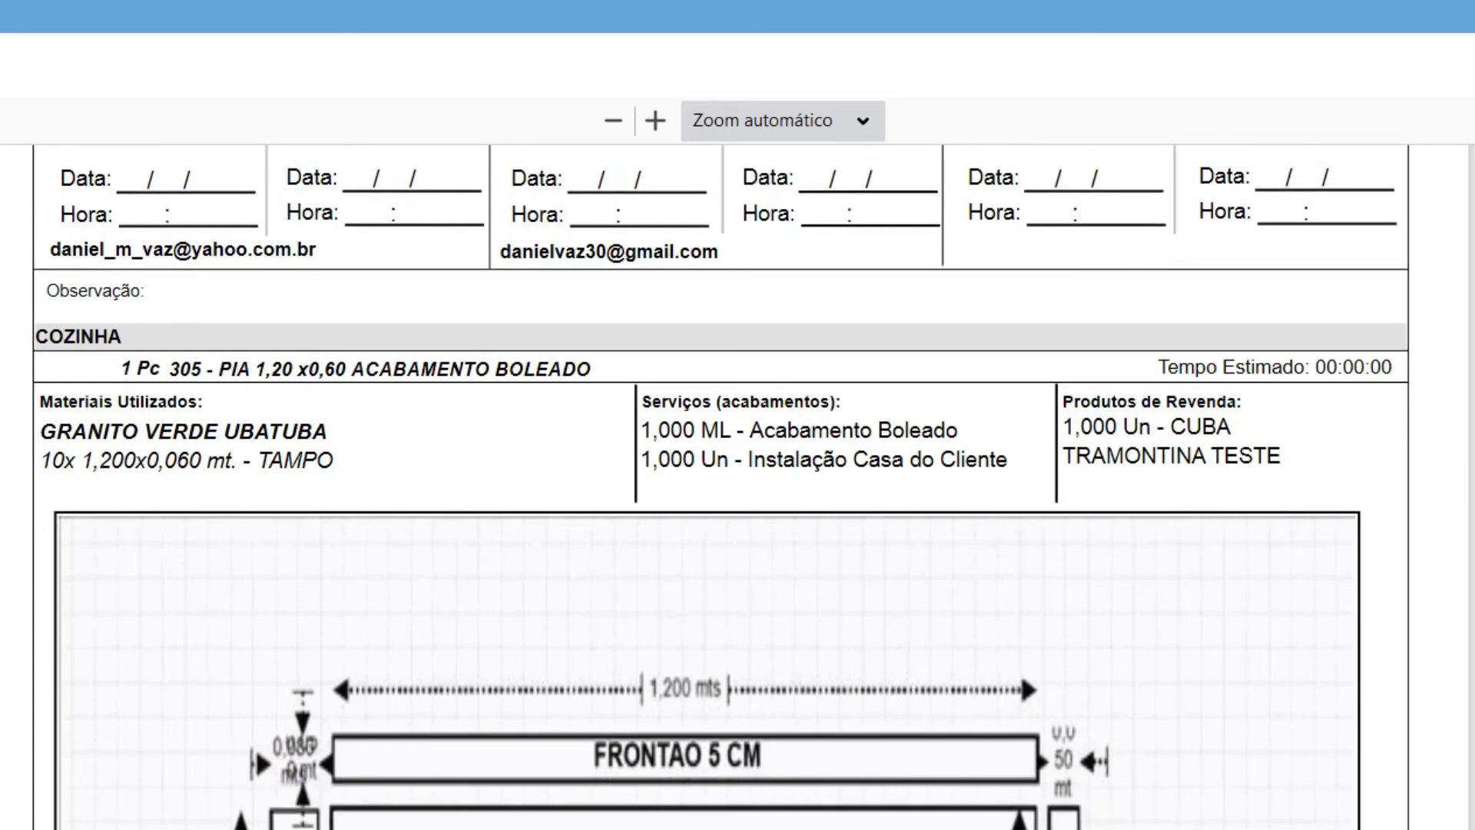
scroll(722, 486, down, 8)
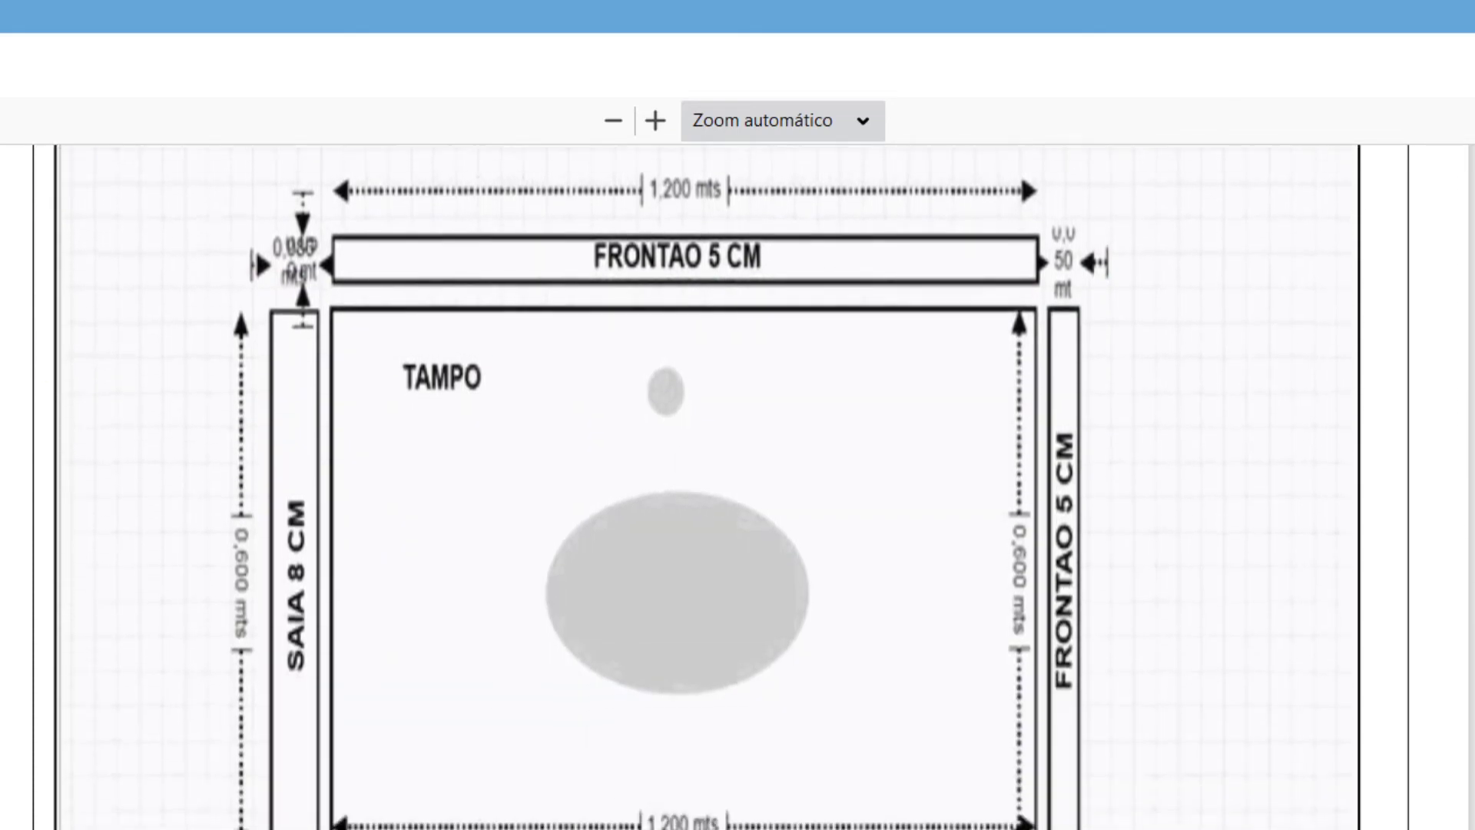
scroll(722, 486, down, 9)
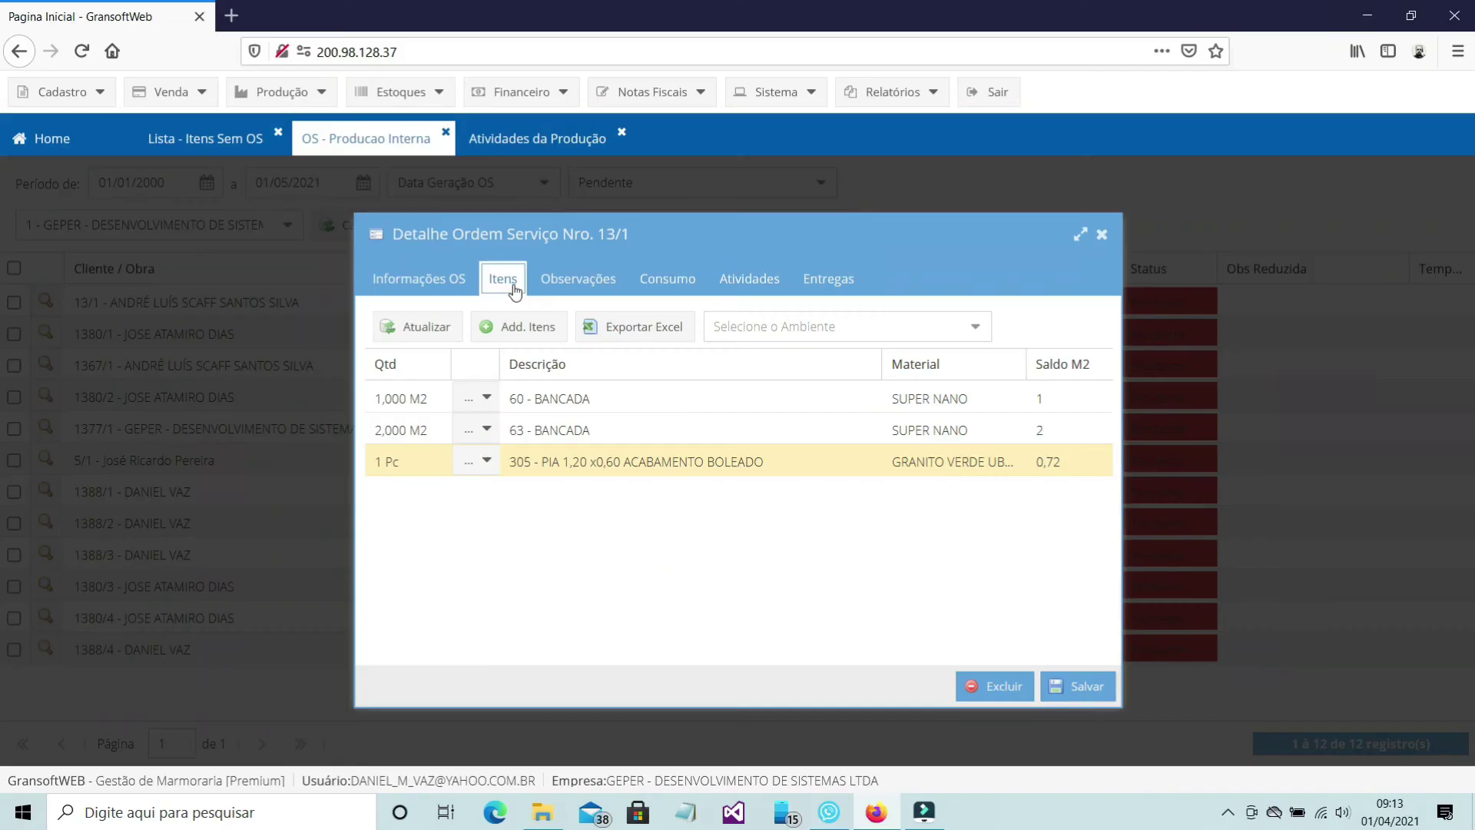
Step: Replace the project image of item 60 - BANCADA with the sink drawing showing TAMPO, FRONTAO 5 CM and SAIA 8 CM
click(487, 398)
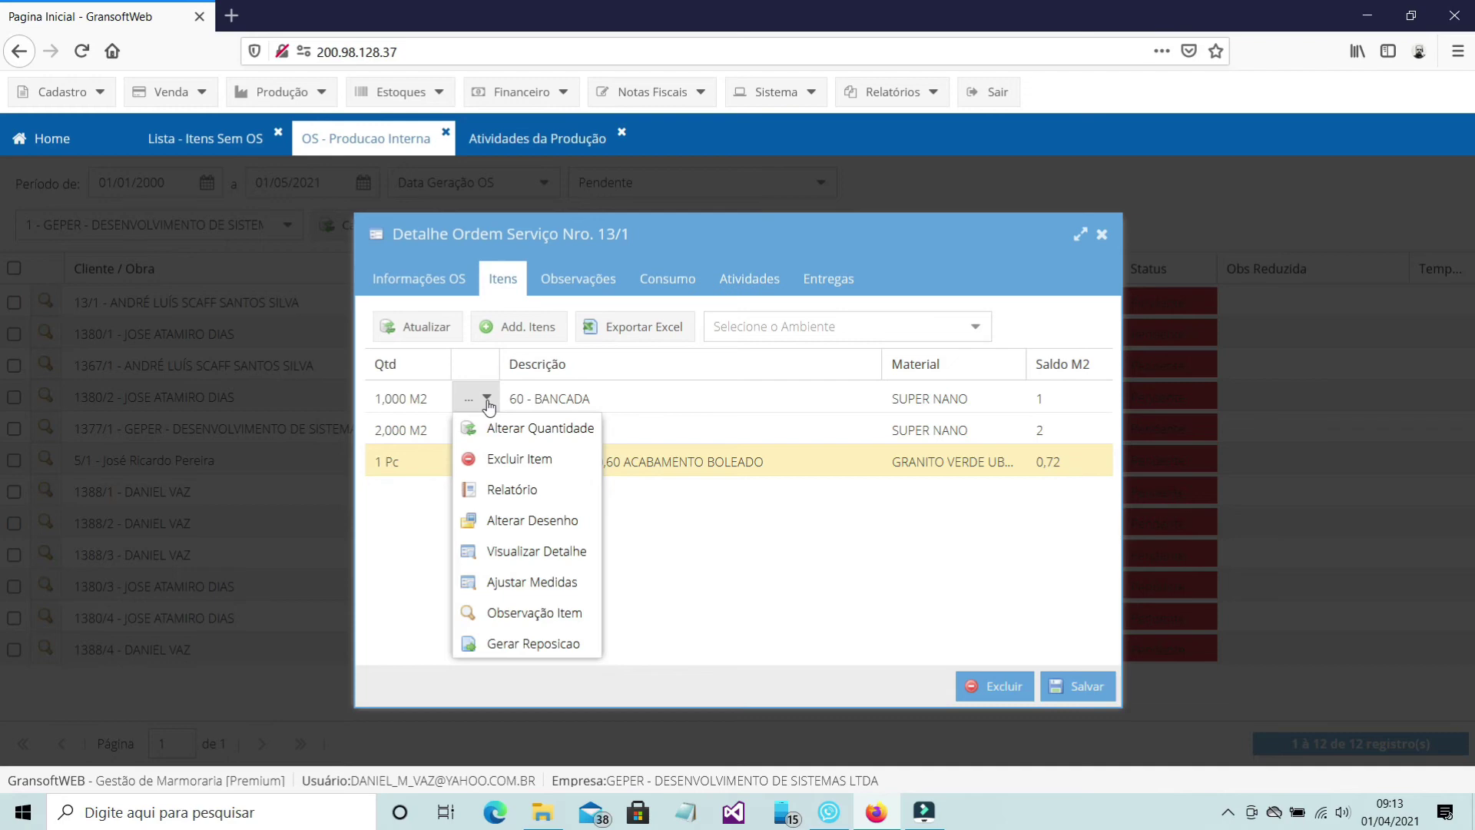
click(550, 526)
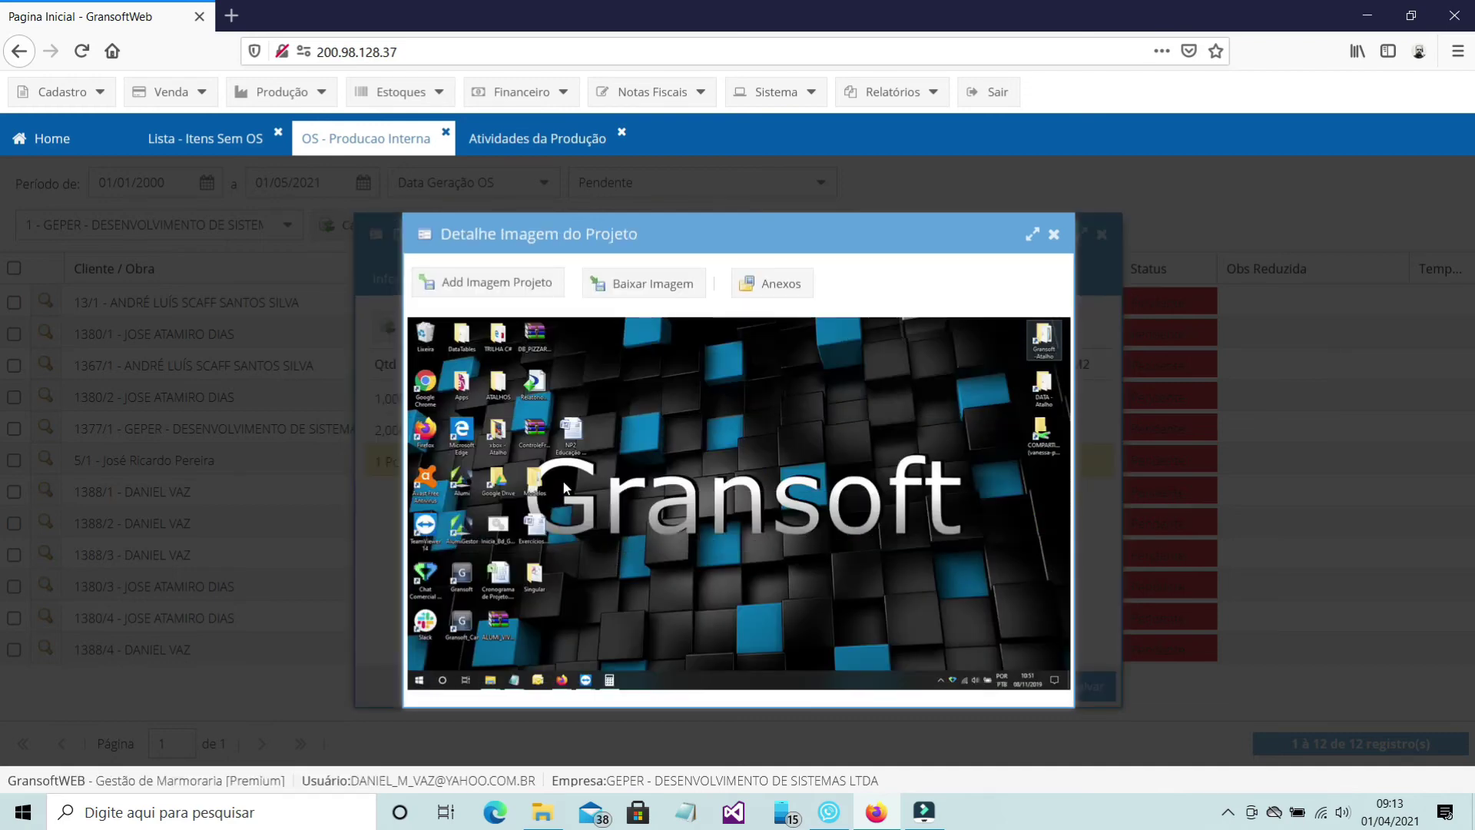
click(516, 285)
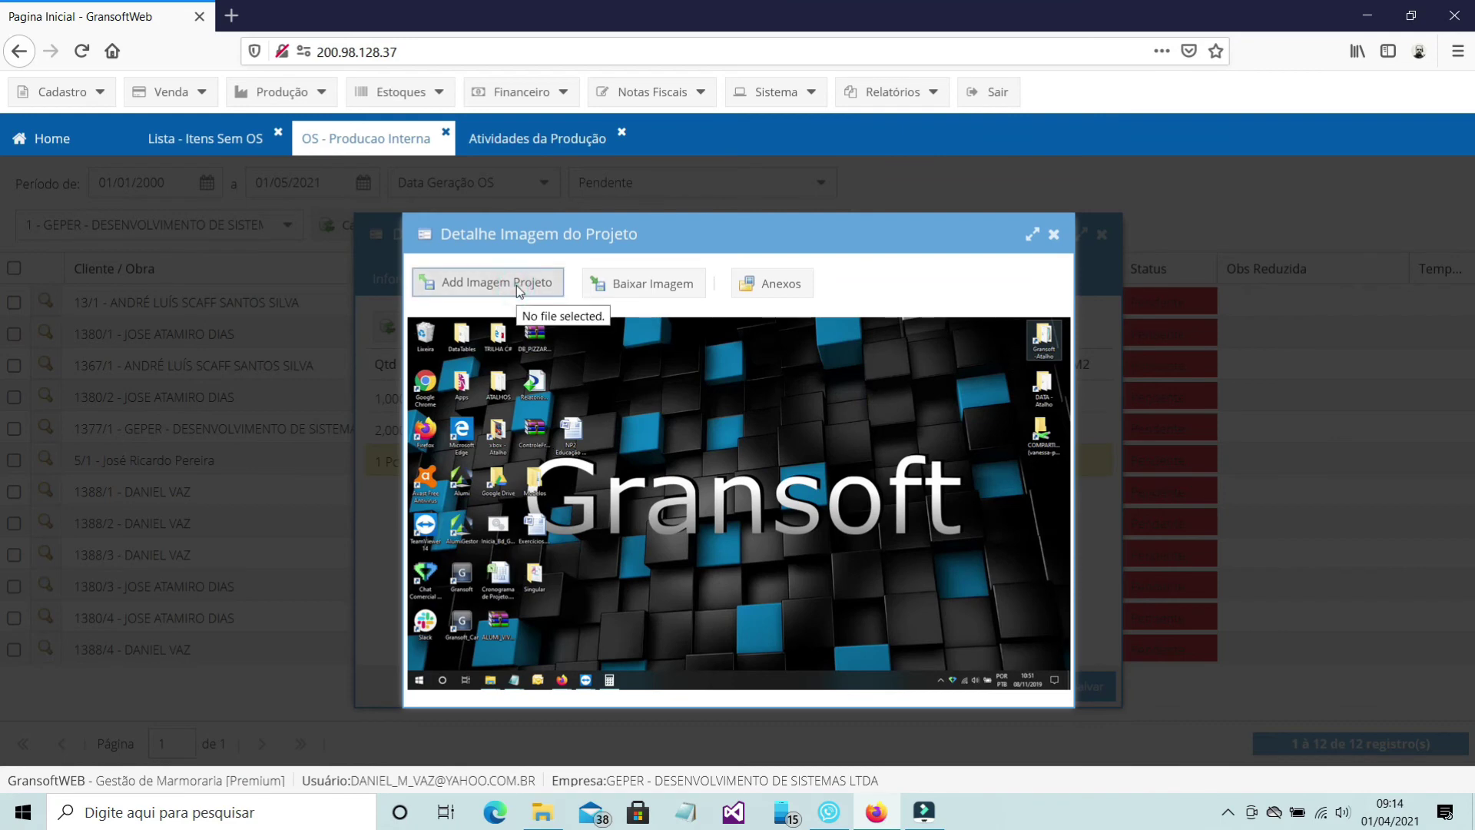
drag(727, 154, 738, 309)
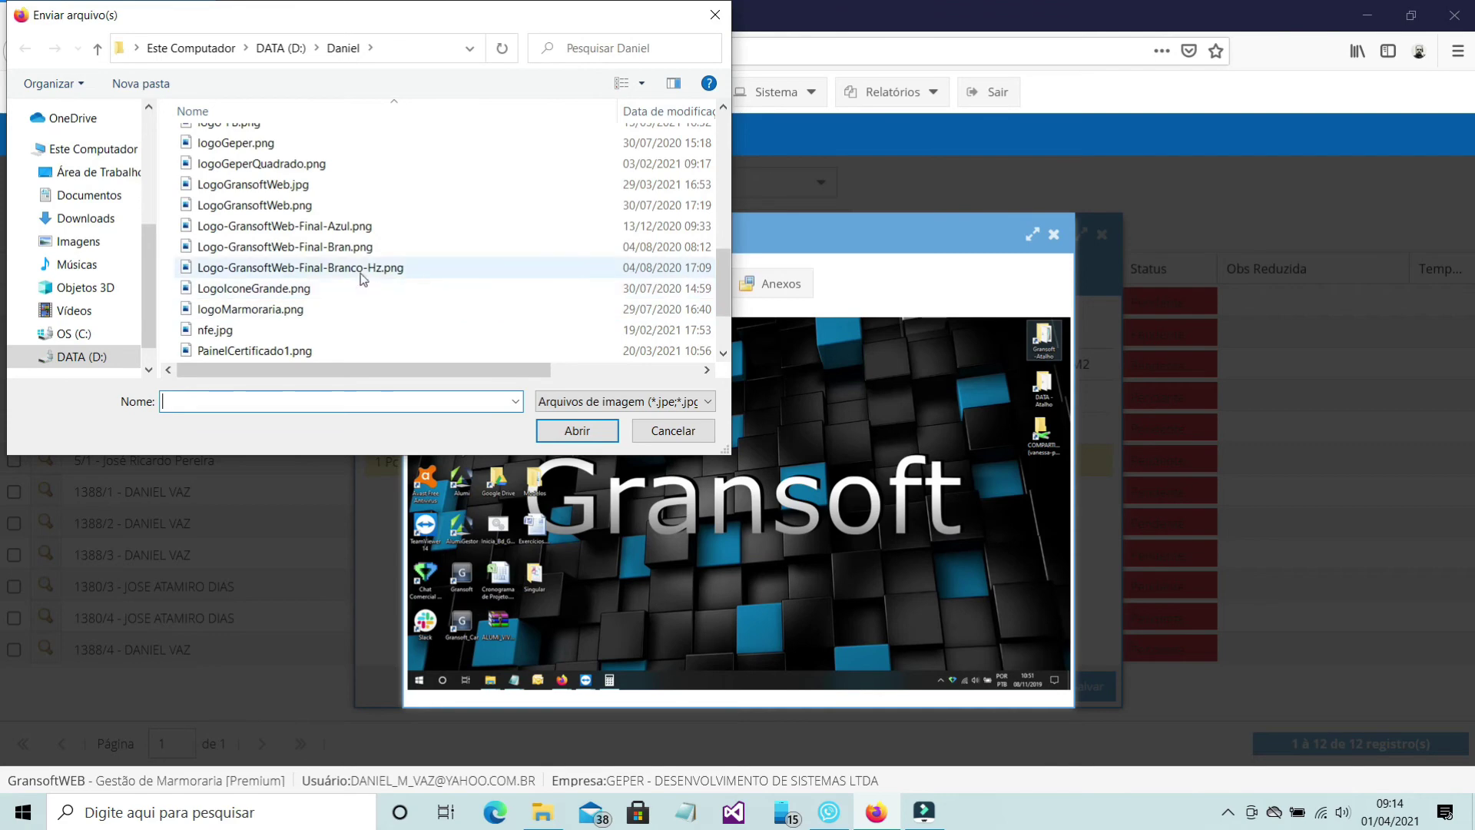
scroll(406, 292, down, 2)
click(406, 291)
click(577, 431)
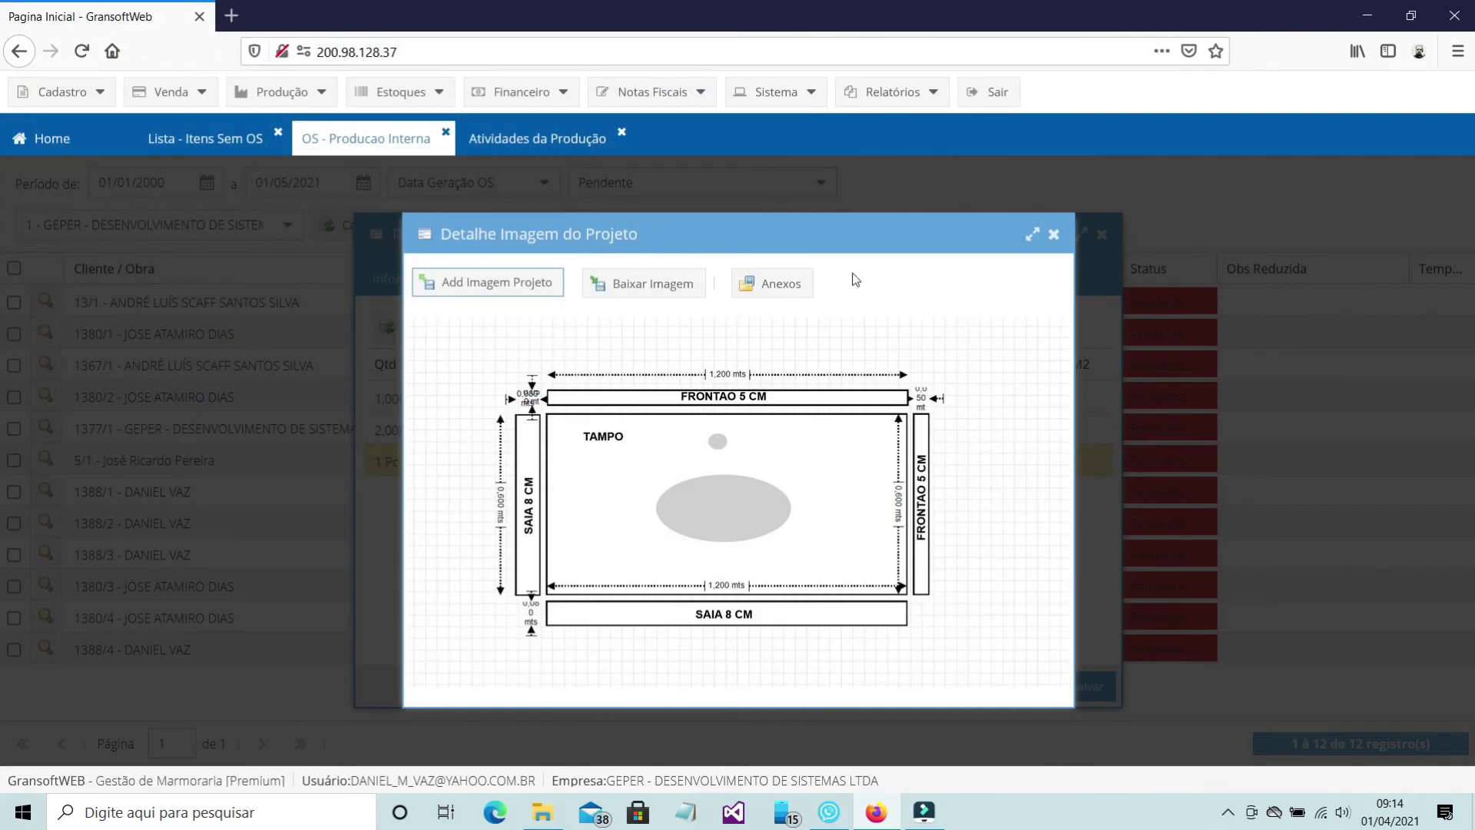
click(1053, 234)
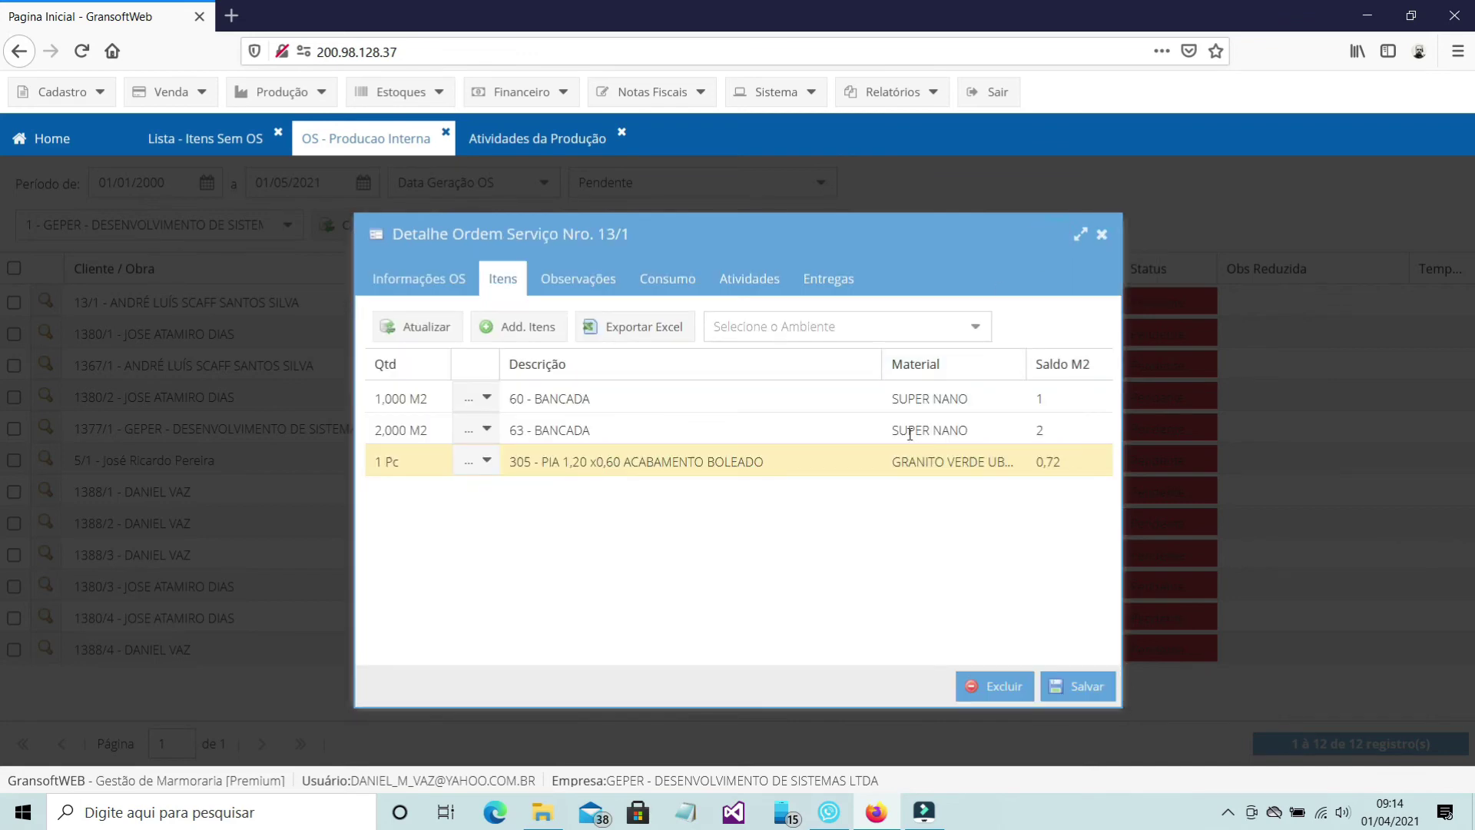
Step: Upload a file from the computer to the service order's attachments (Arquivos Anexados)
click(443, 281)
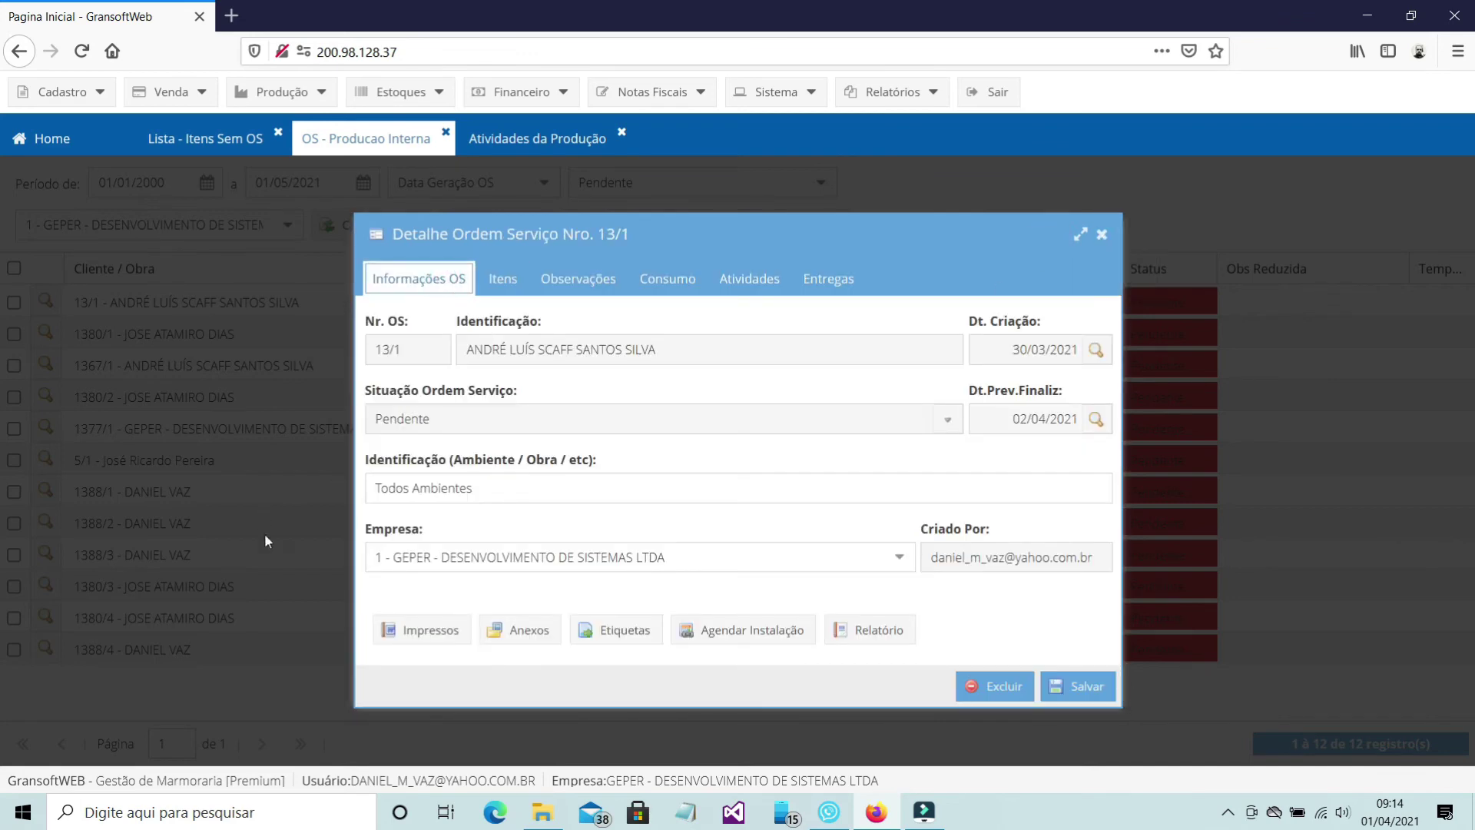
click(516, 636)
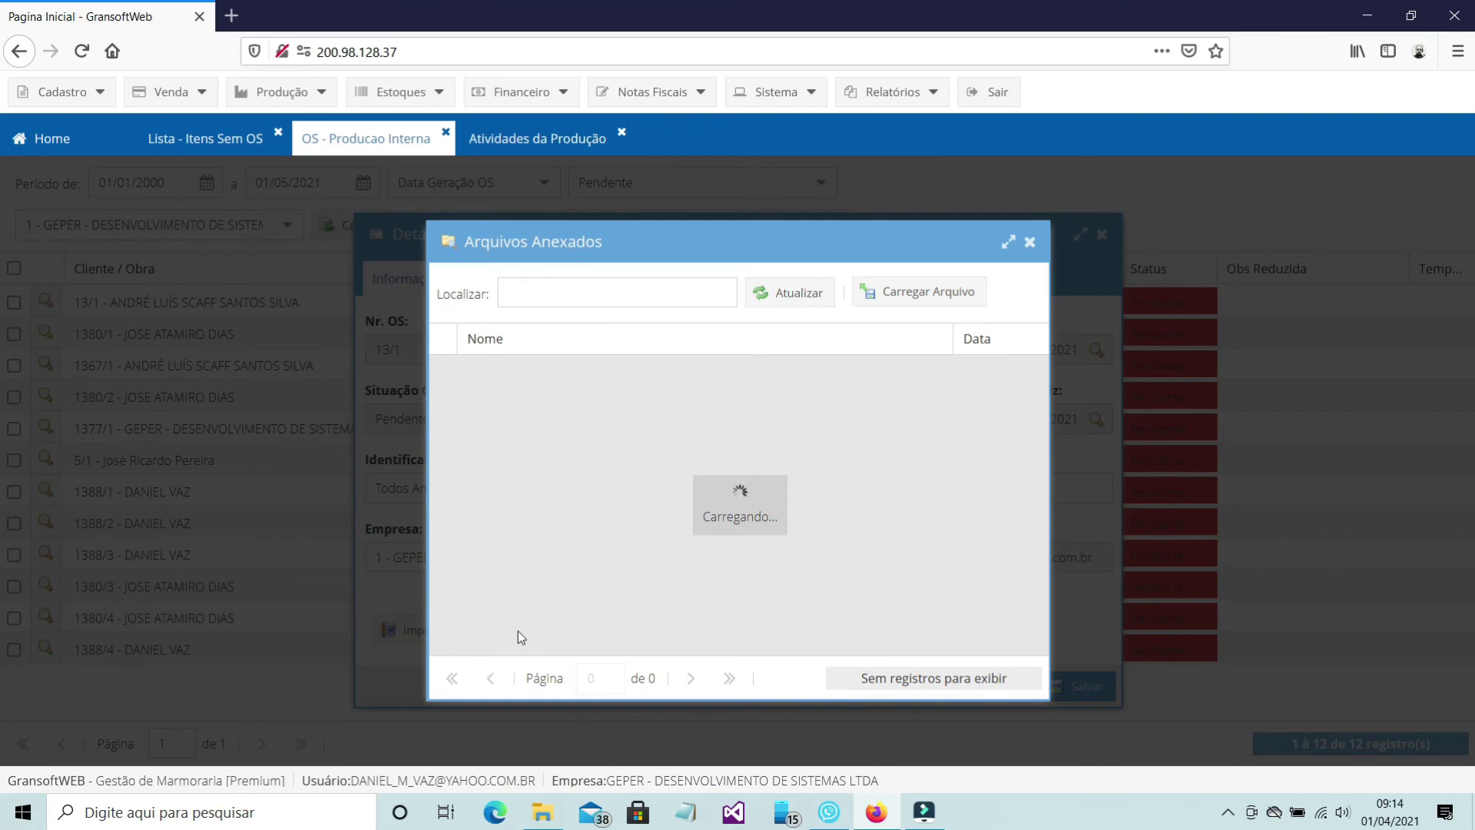
click(879, 292)
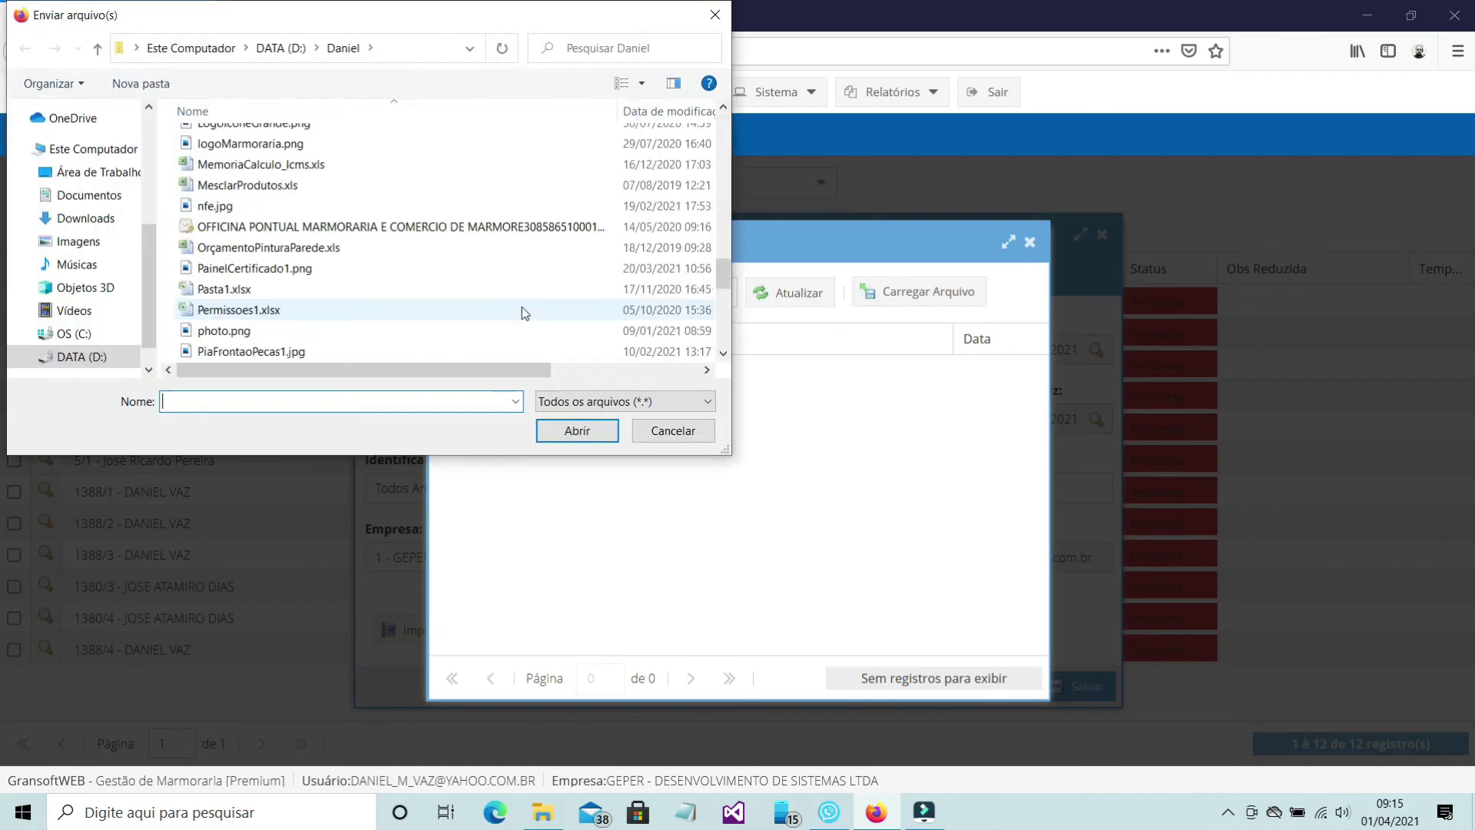
double_click(384, 289)
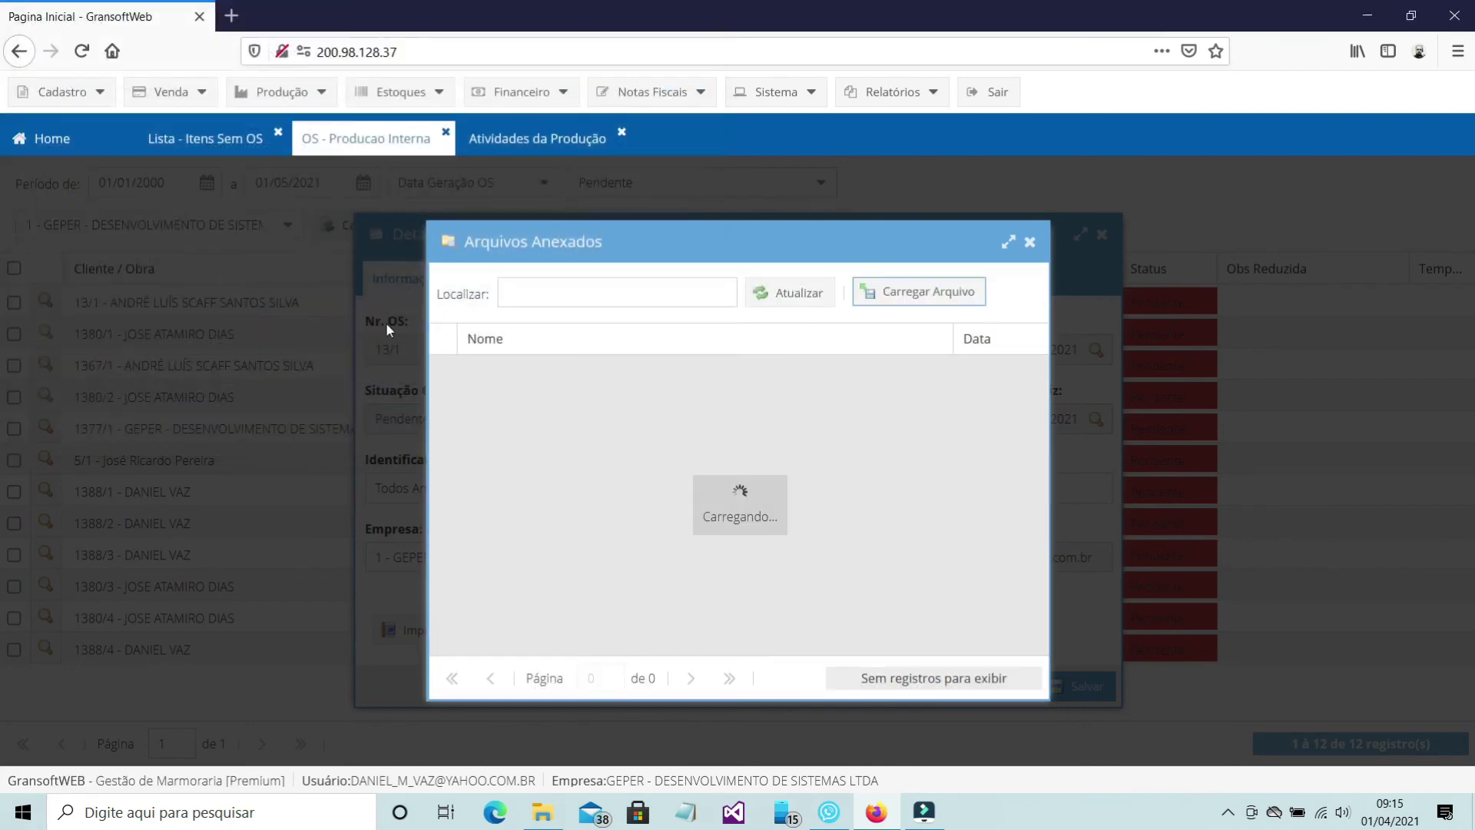
click(1030, 242)
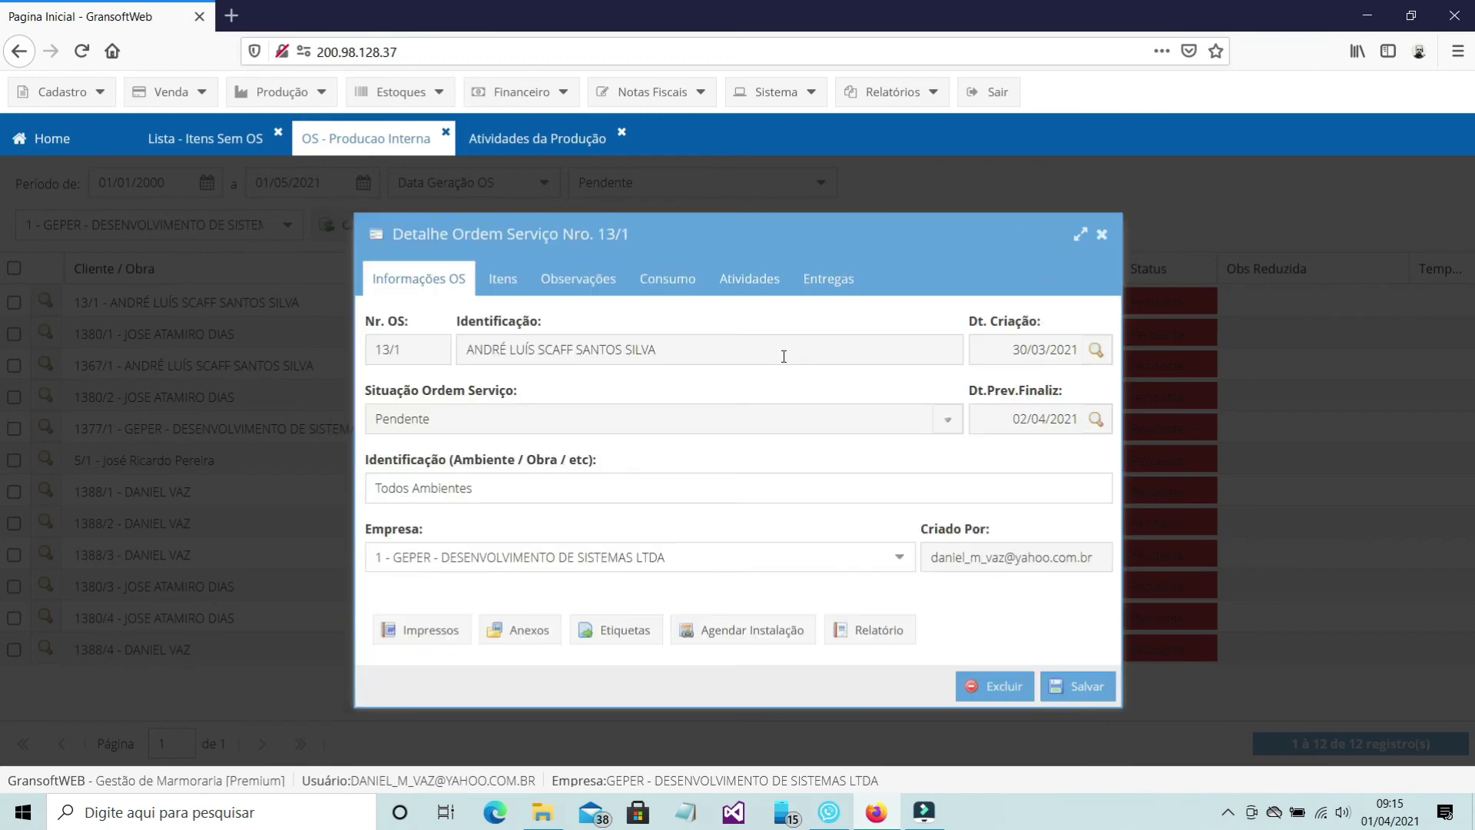
Step: Change the service order's status to Em Produção, save the order and close its details
click(947, 419)
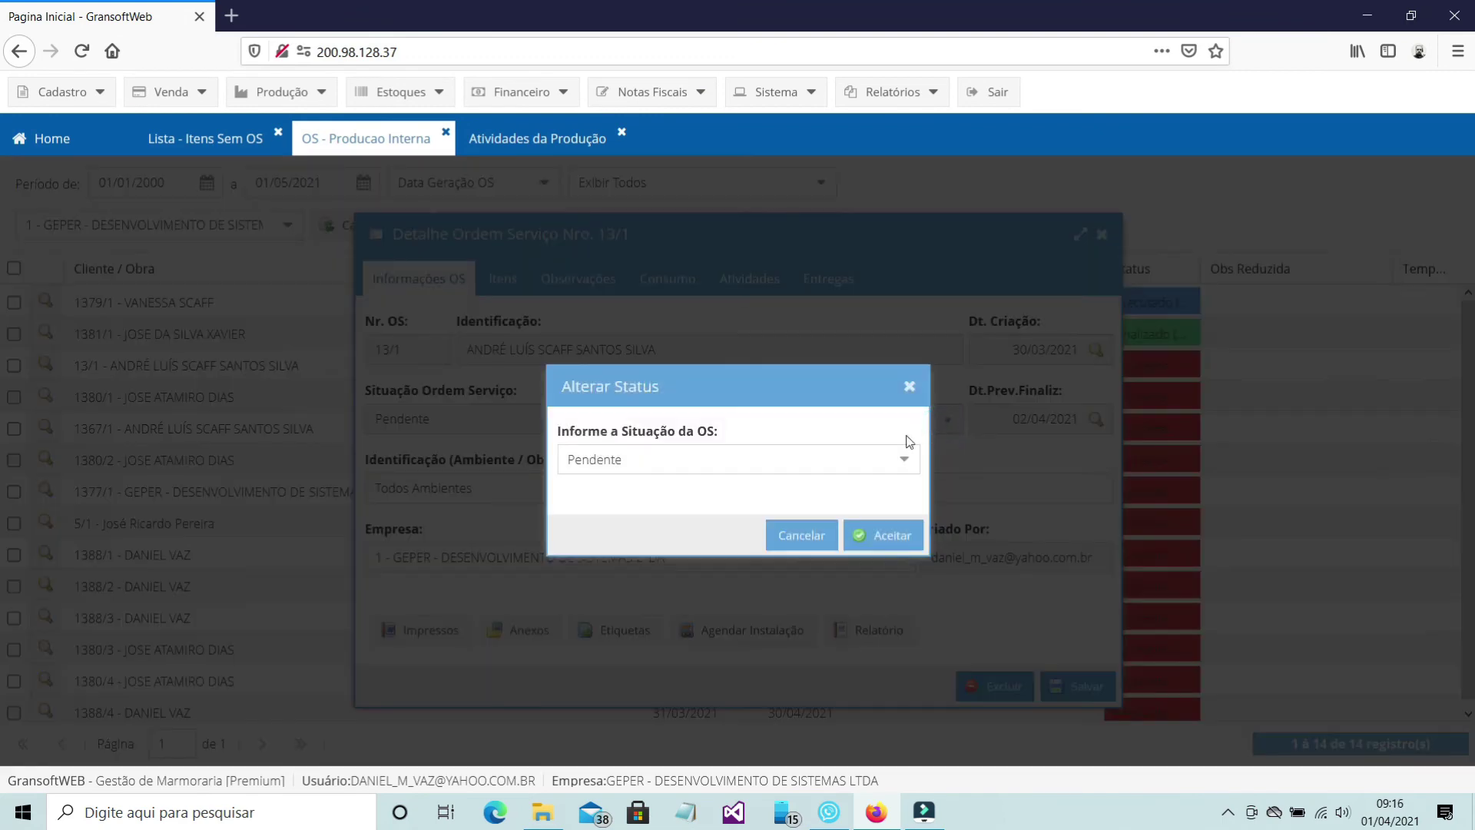
click(902, 461)
click(683, 522)
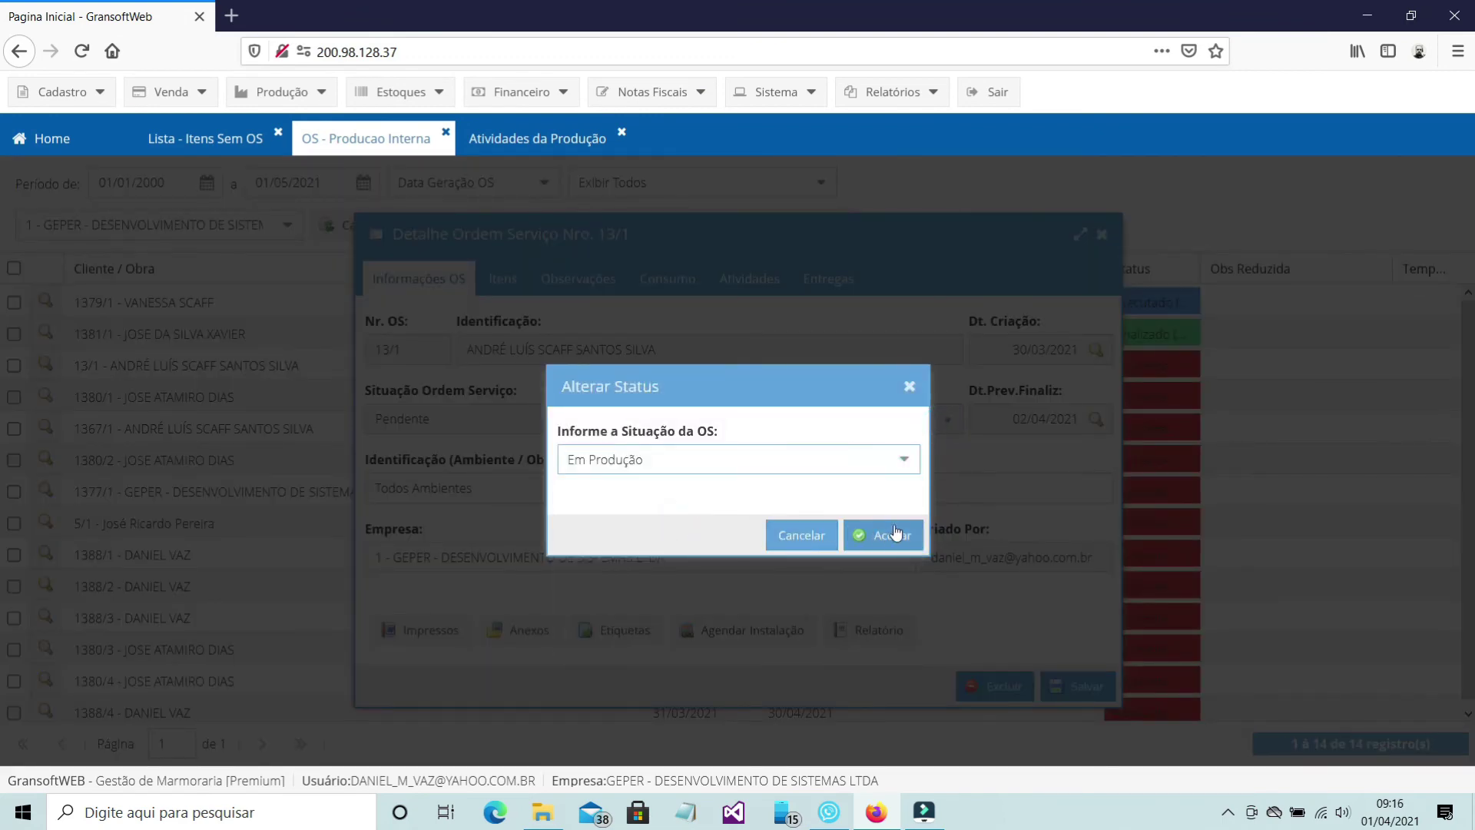
click(904, 532)
click(1083, 692)
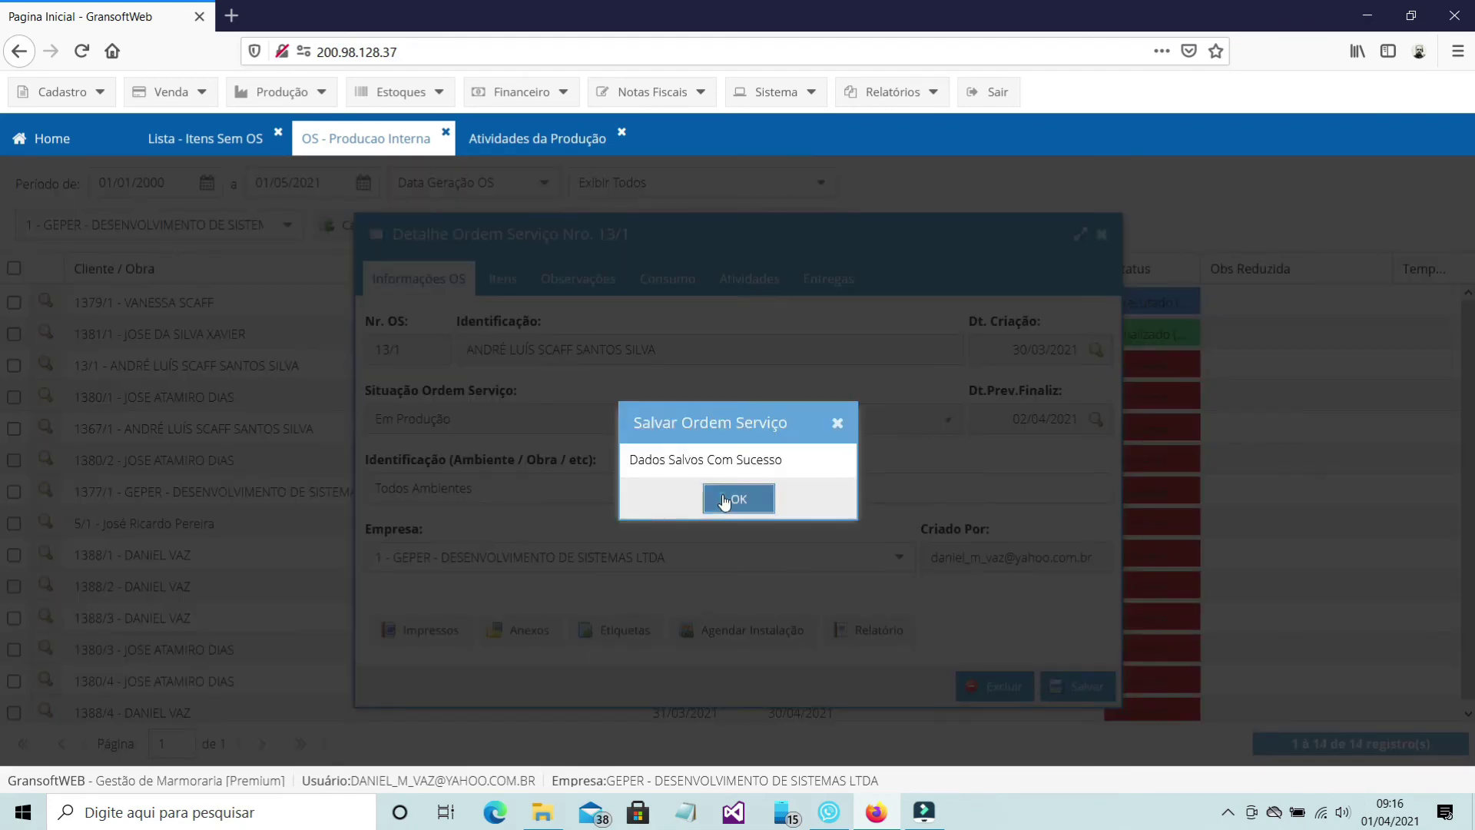
click(736, 500)
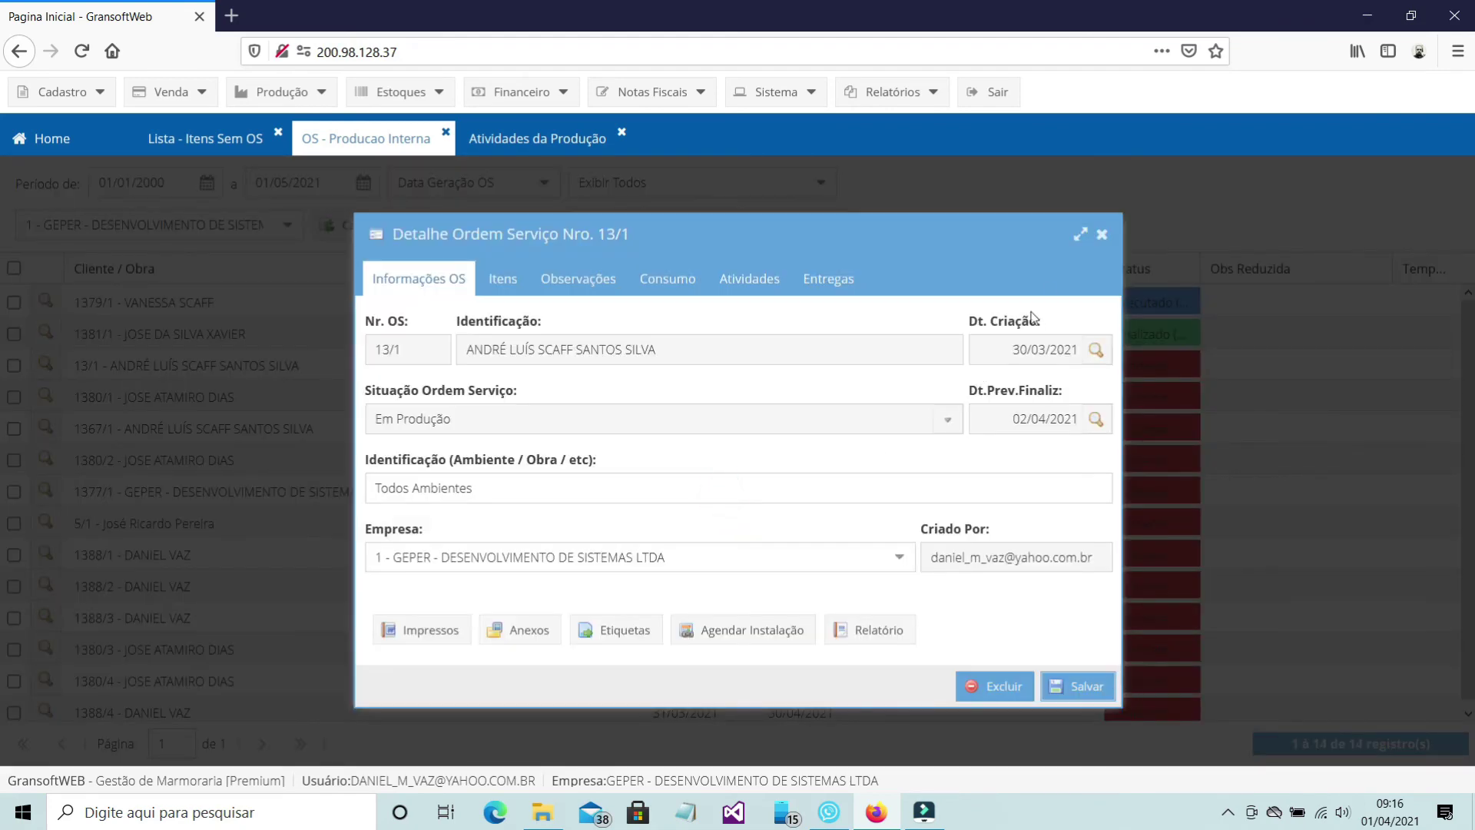
click(1102, 235)
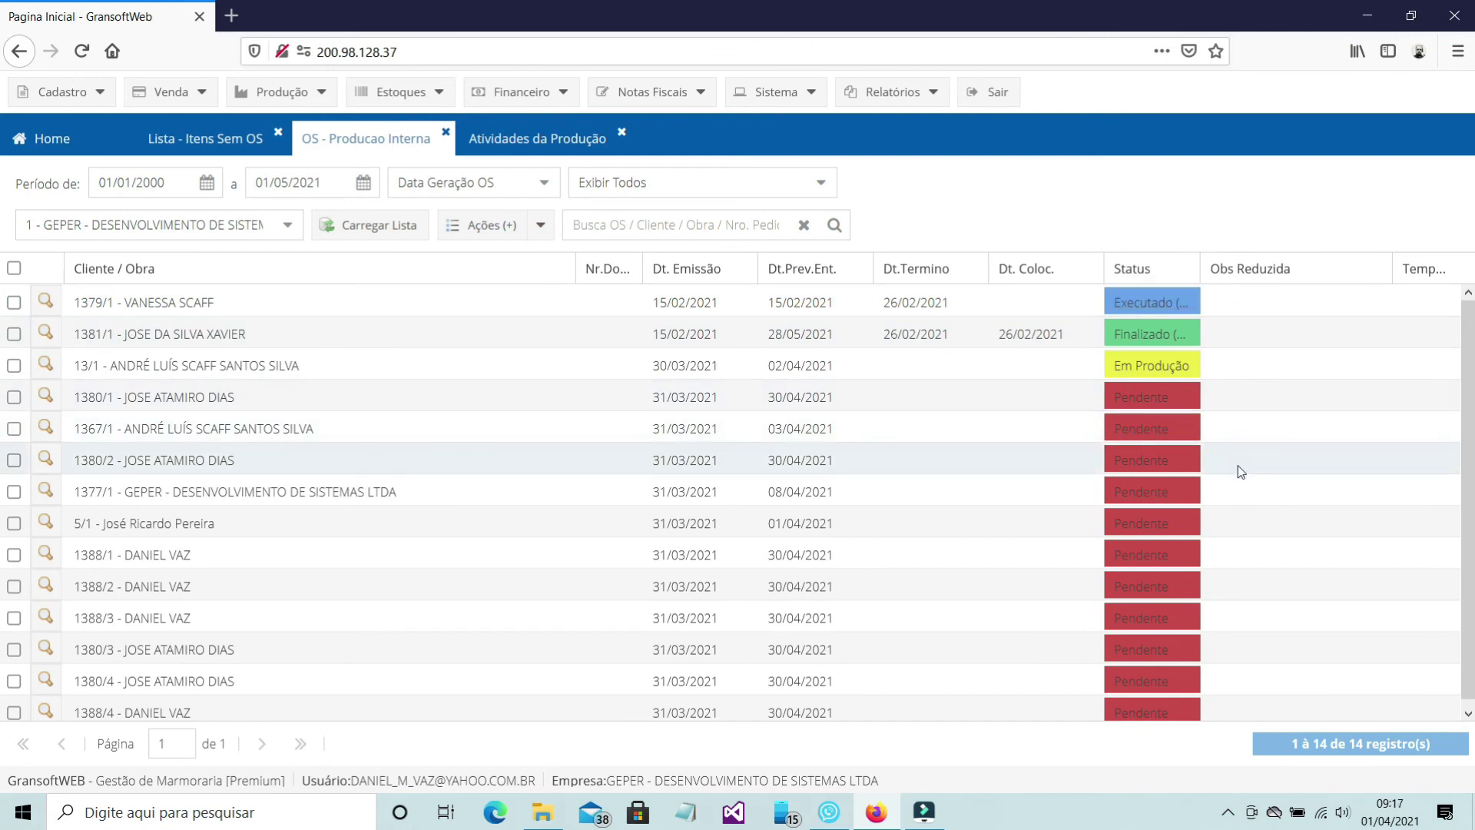
Step: Change the production status of the third through sixth service orders in the list to Em Produção in bulk
click(15, 366)
click(16, 398)
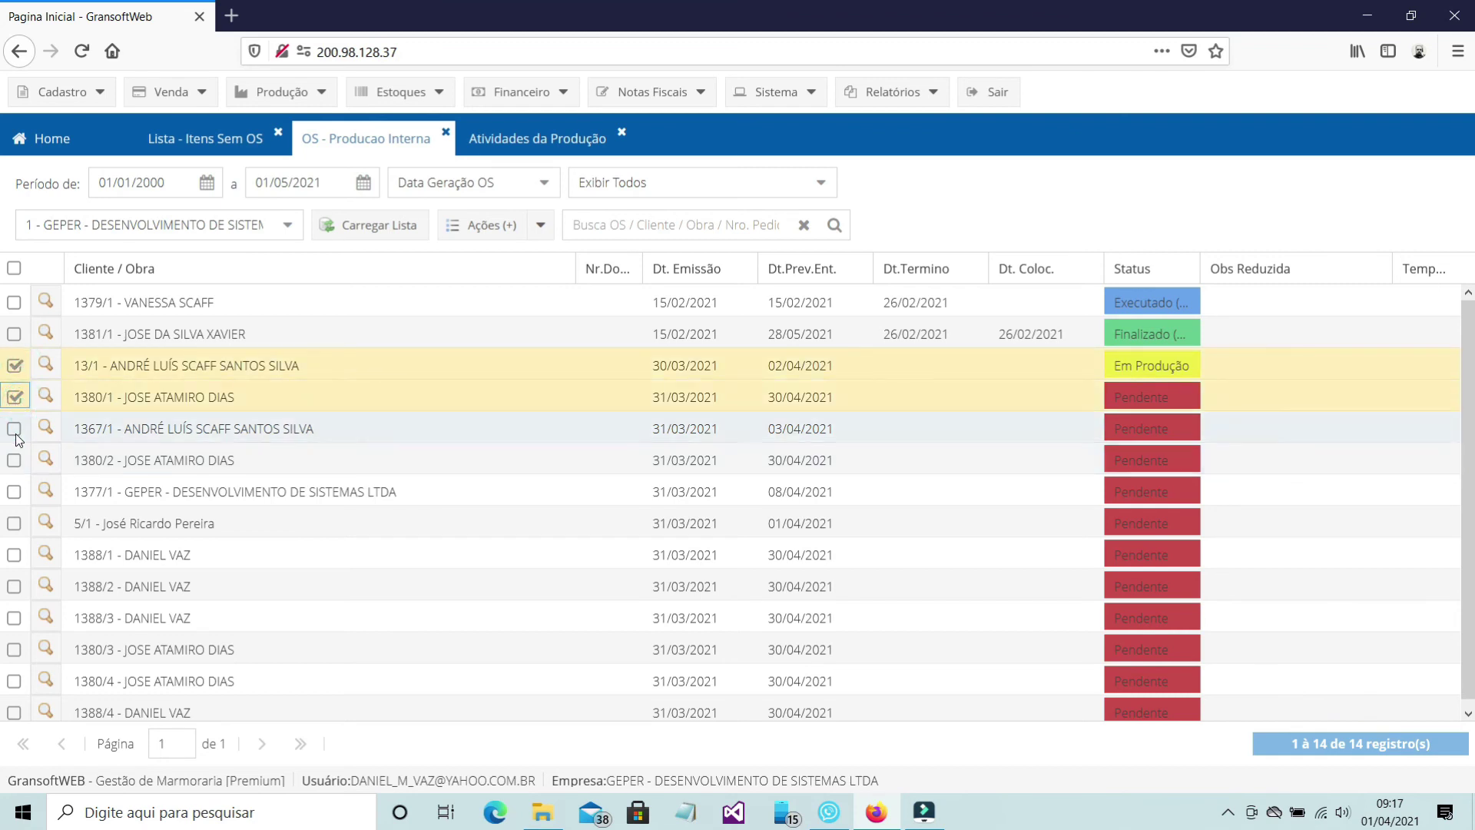
click(16, 432)
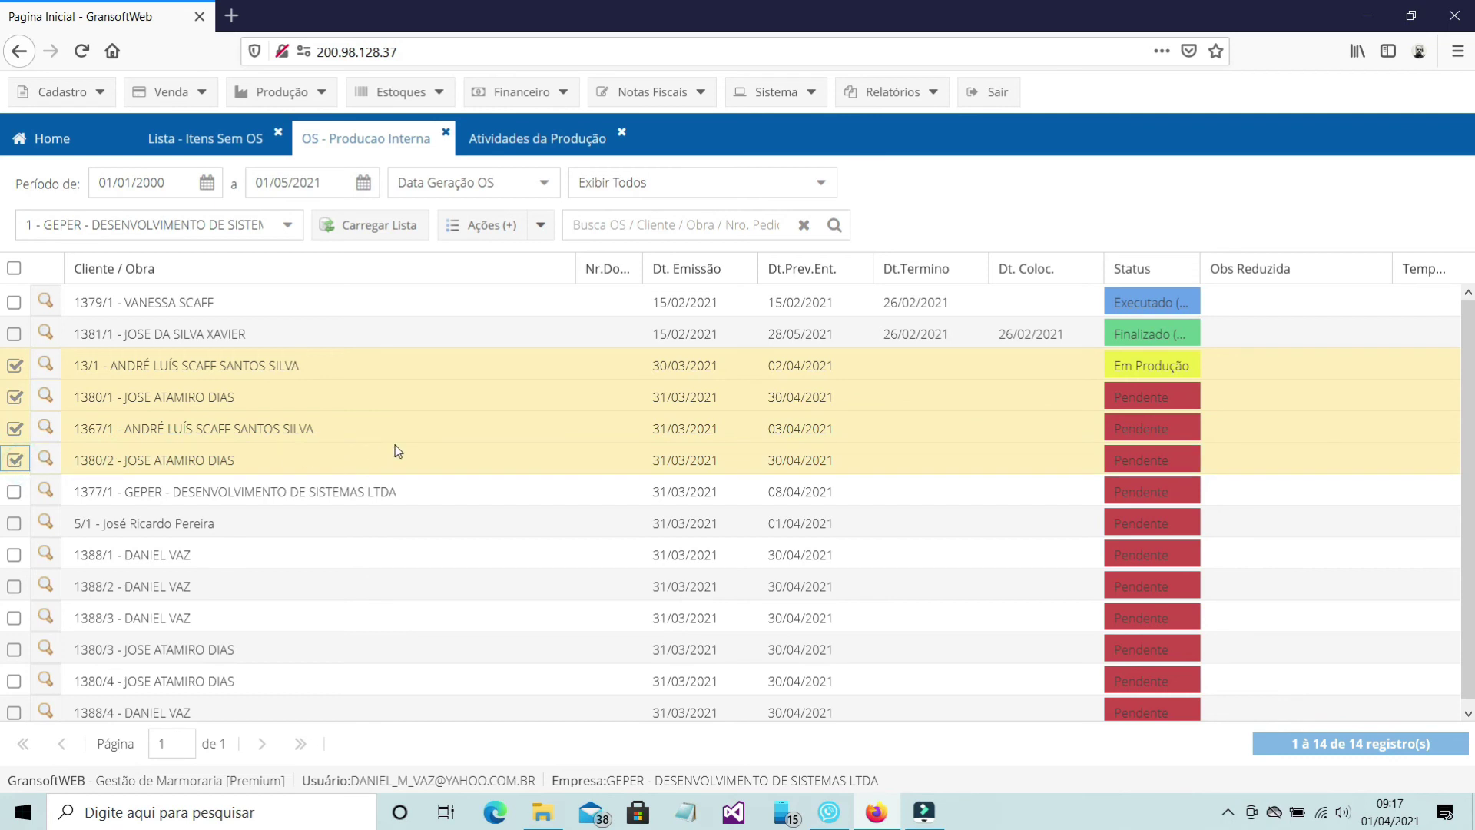
click(542, 226)
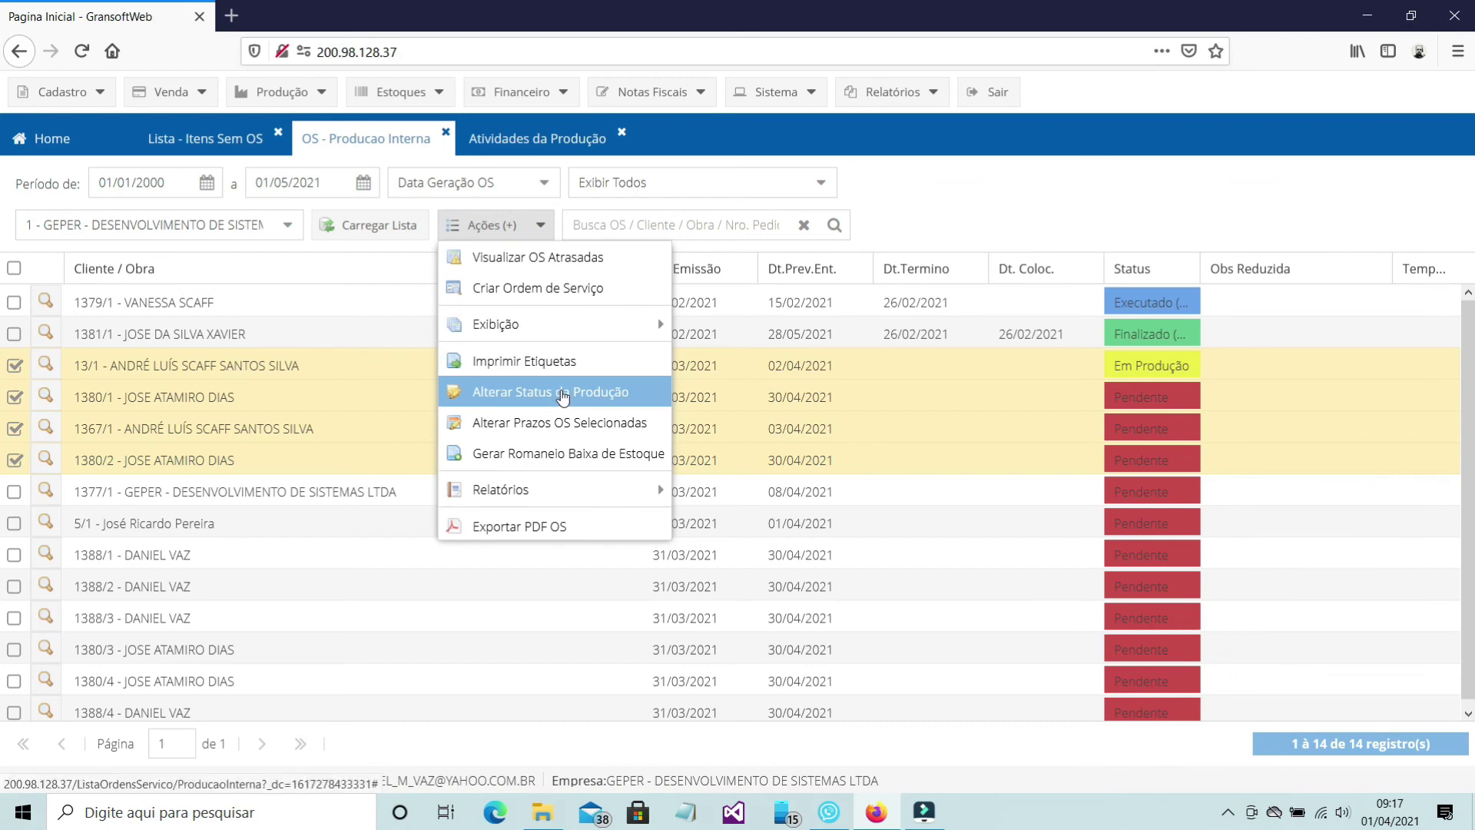
click(563, 393)
click(698, 511)
click(905, 461)
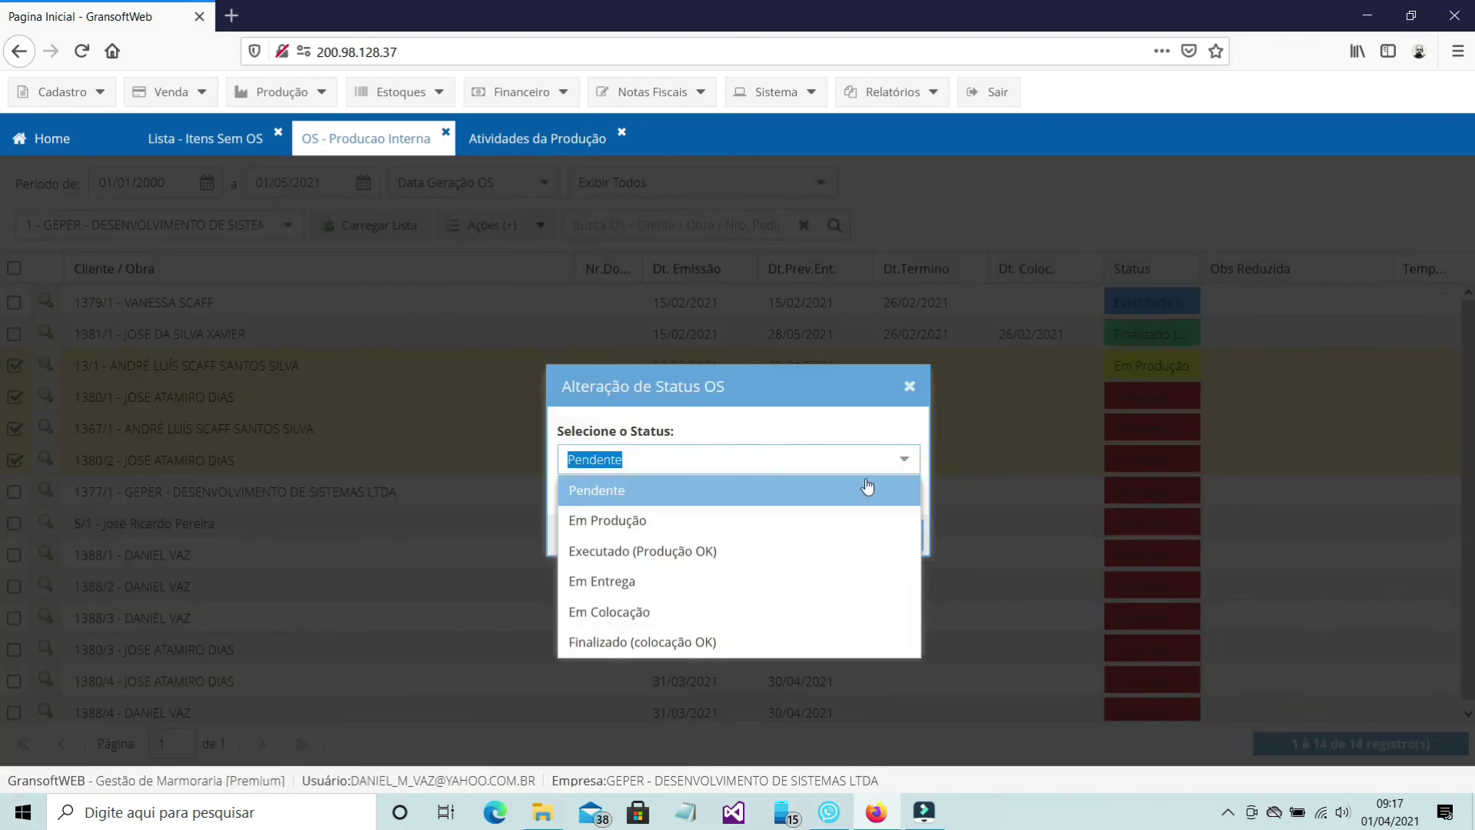
click(691, 520)
click(891, 534)
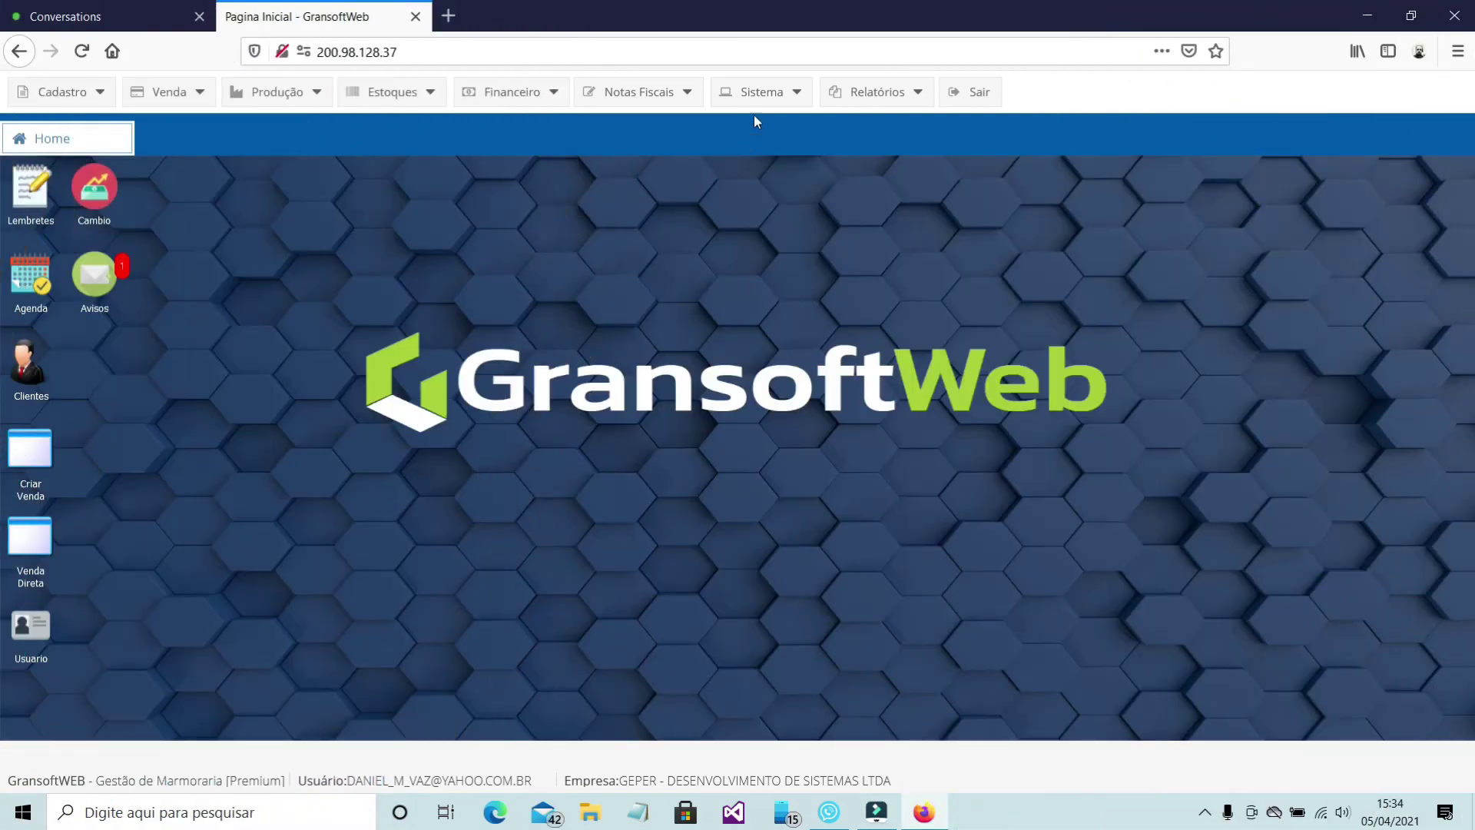
Step: Open the support chat, send the message "preciso de ajuda" and close the chat window
click(760, 97)
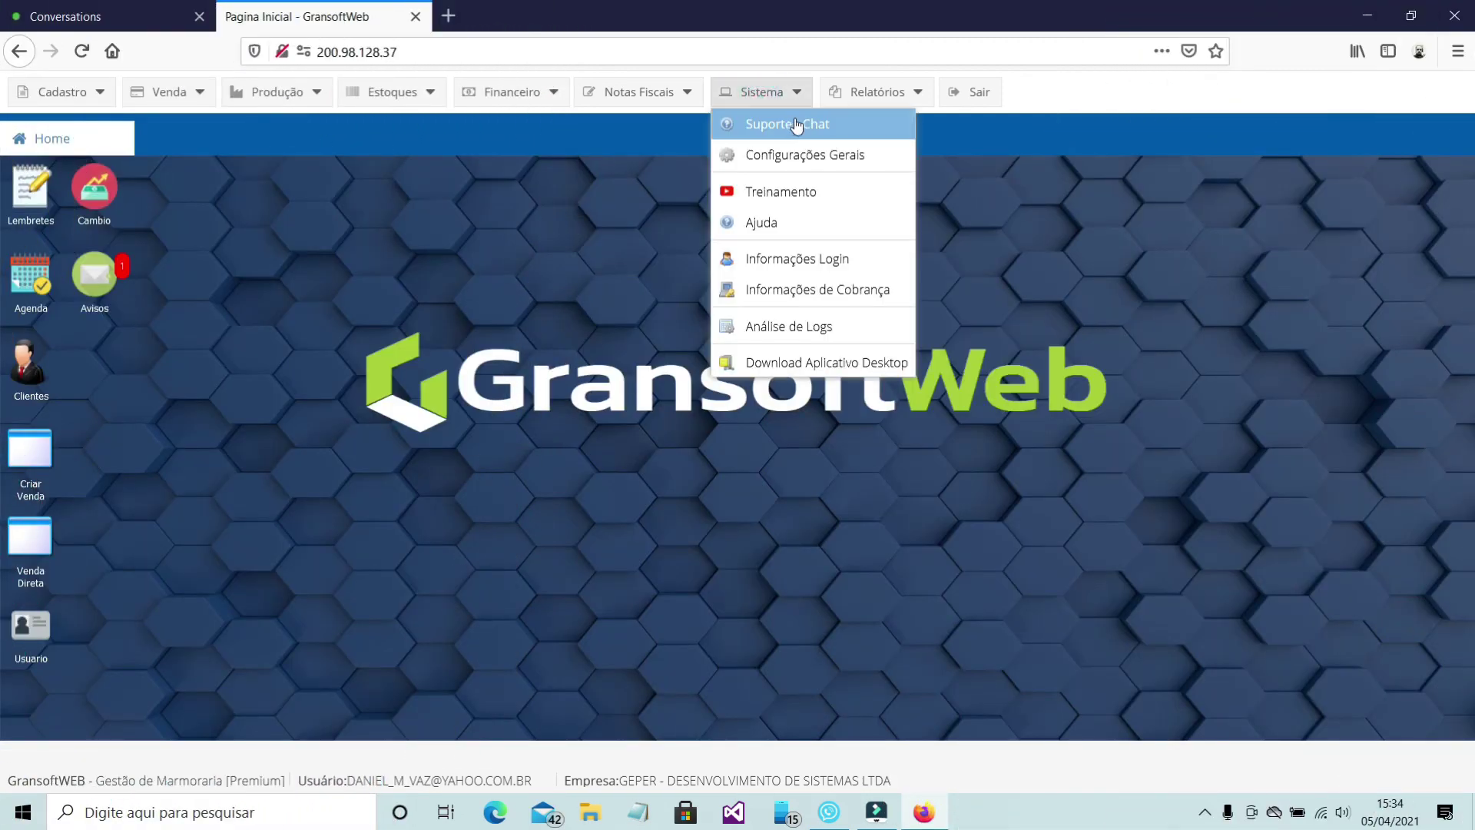
click(796, 125)
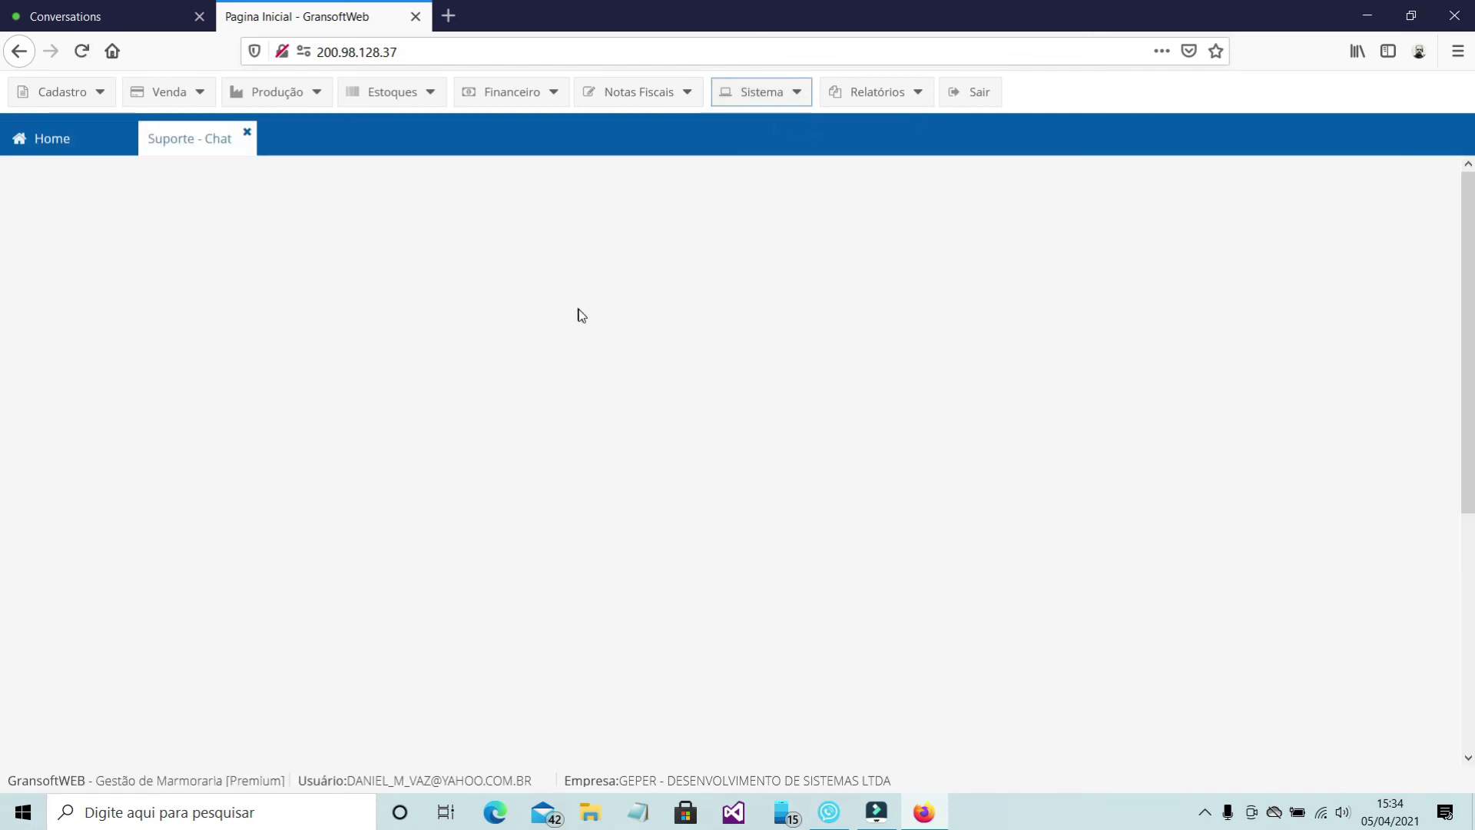
click(134, 691)
text(preciso de a)
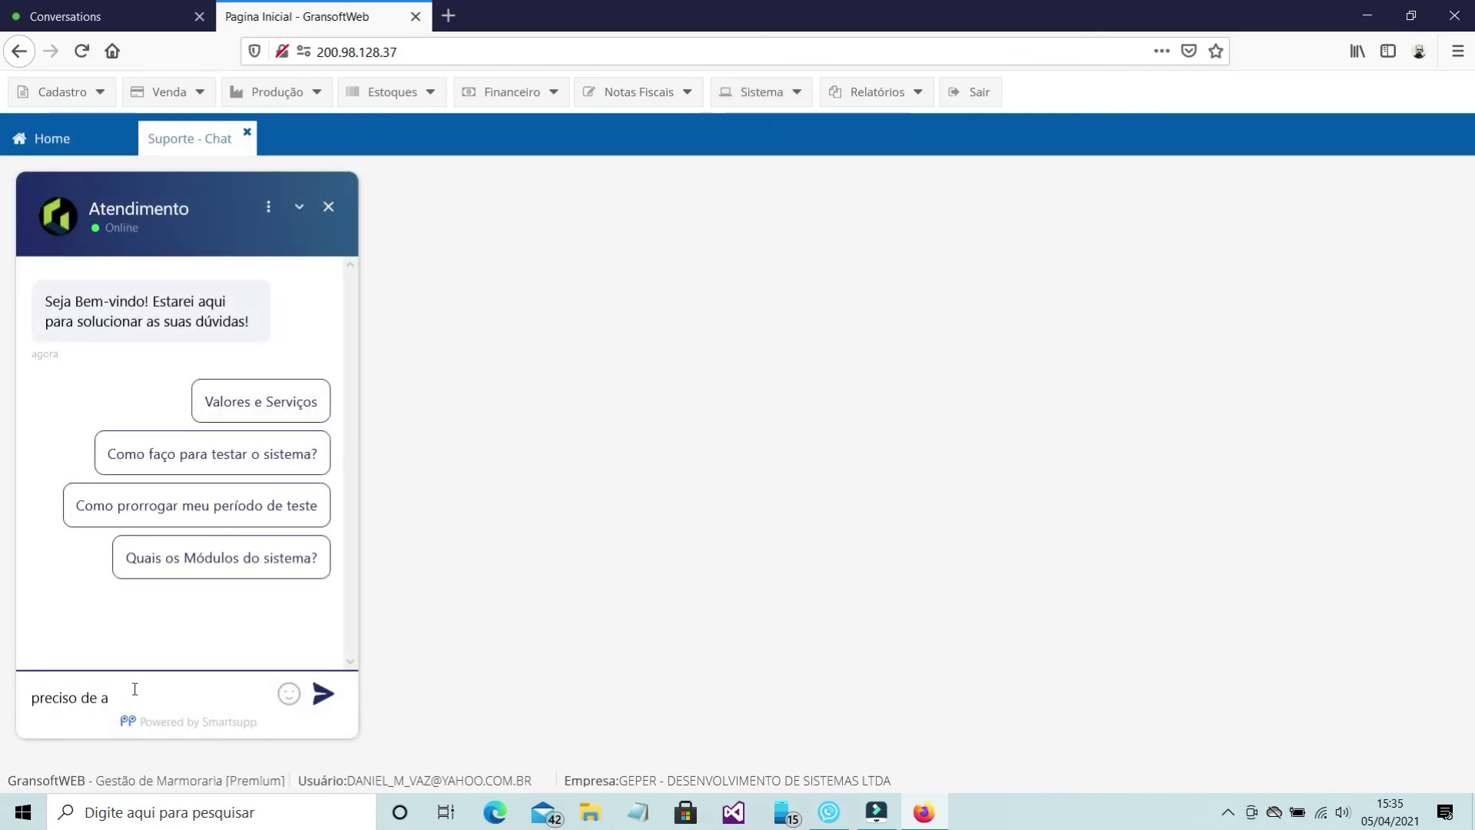
text(juda)
click(325, 696)
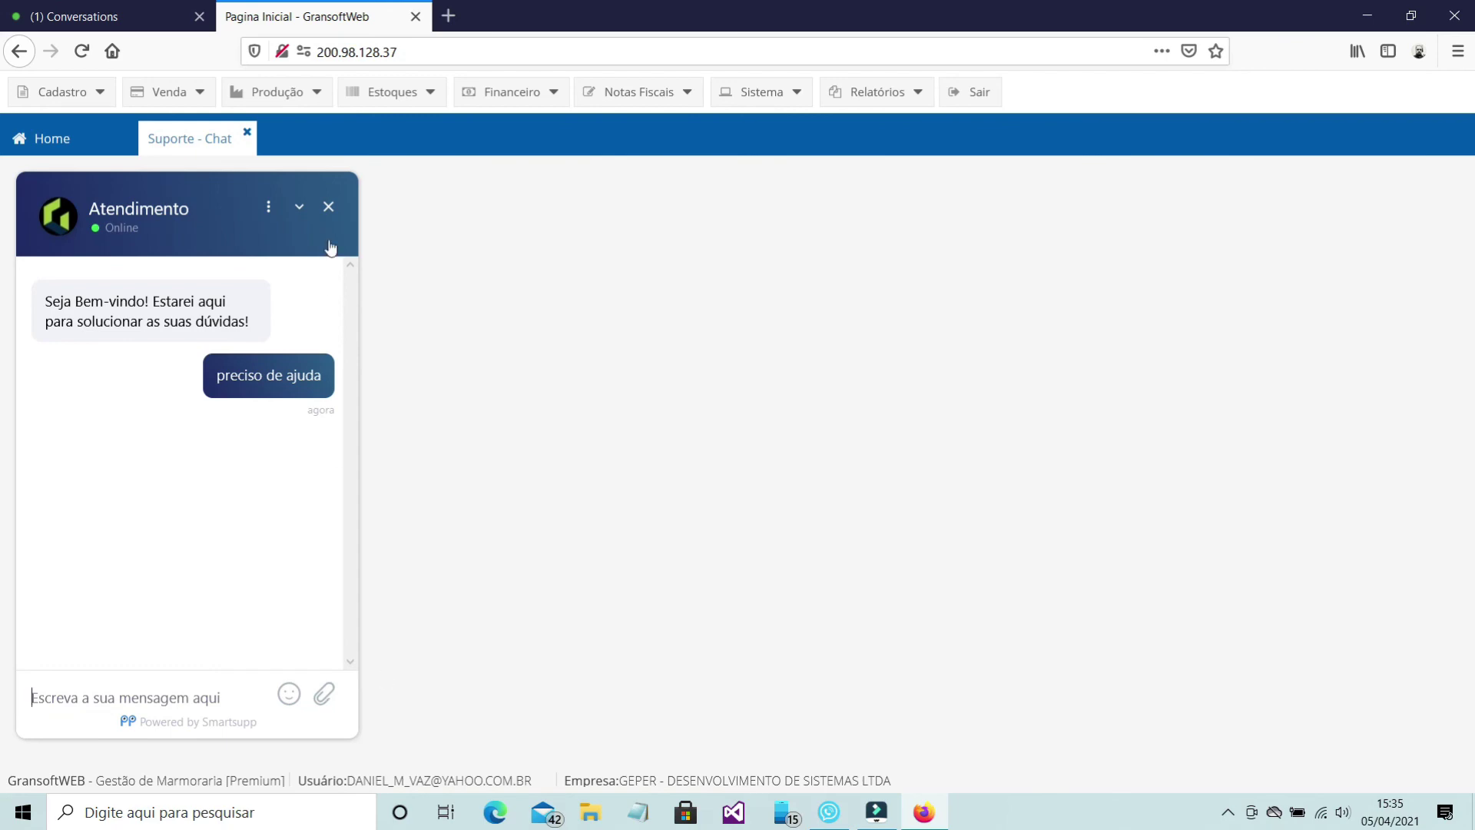
click(334, 214)
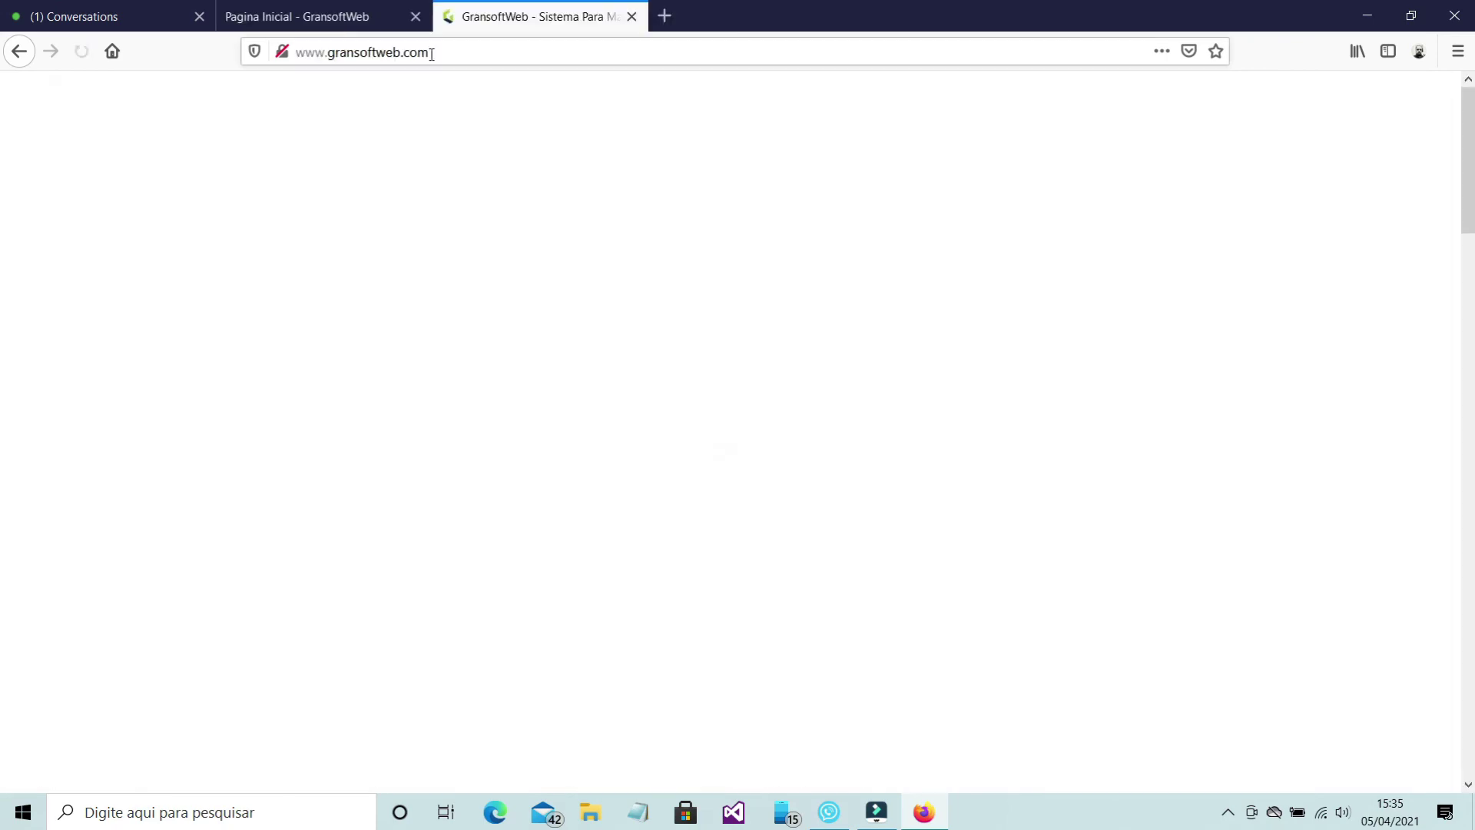
click(805, 126)
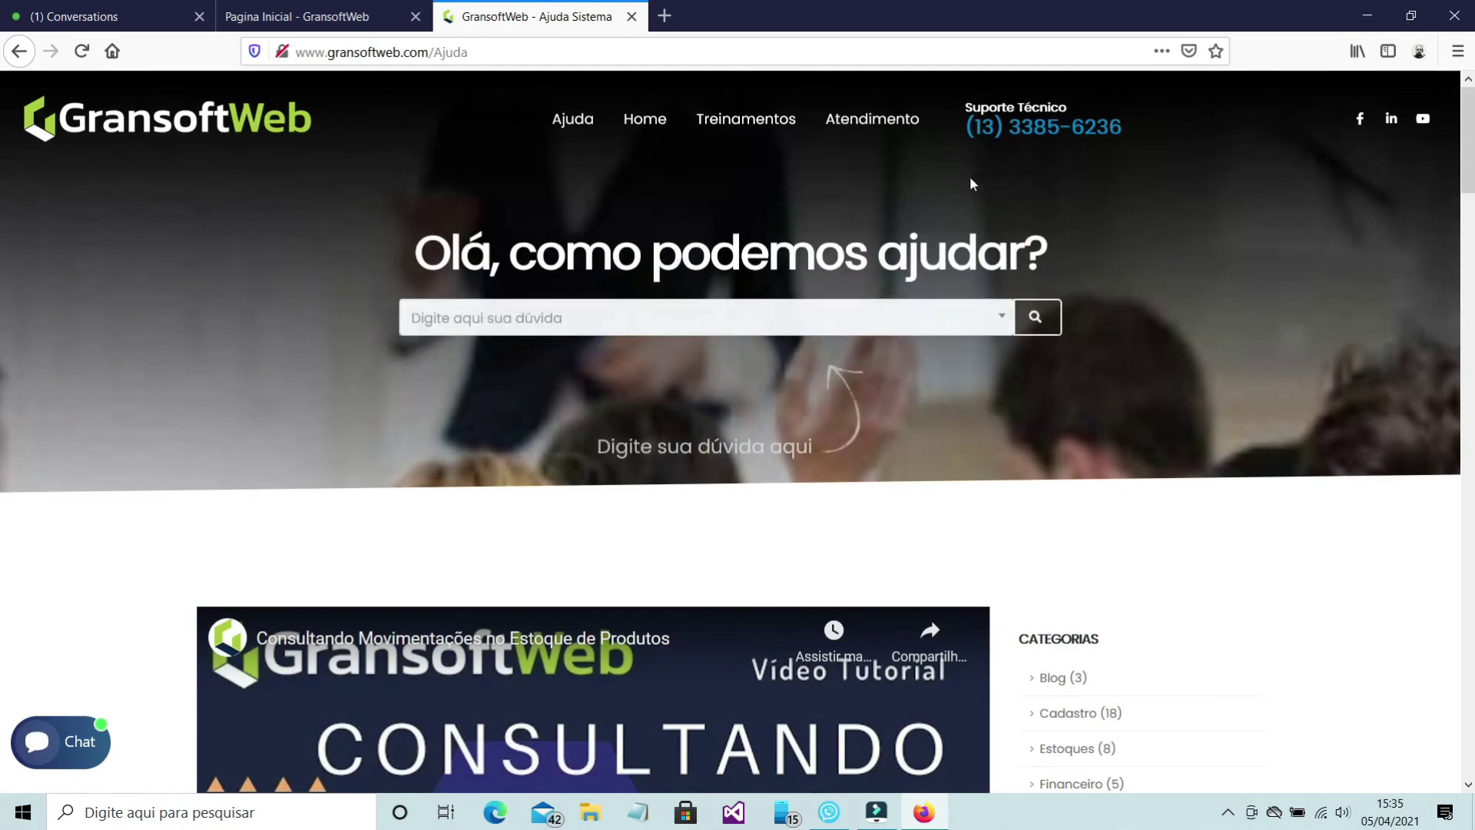
click(783, 319)
text(como gerar ordens de serviço)
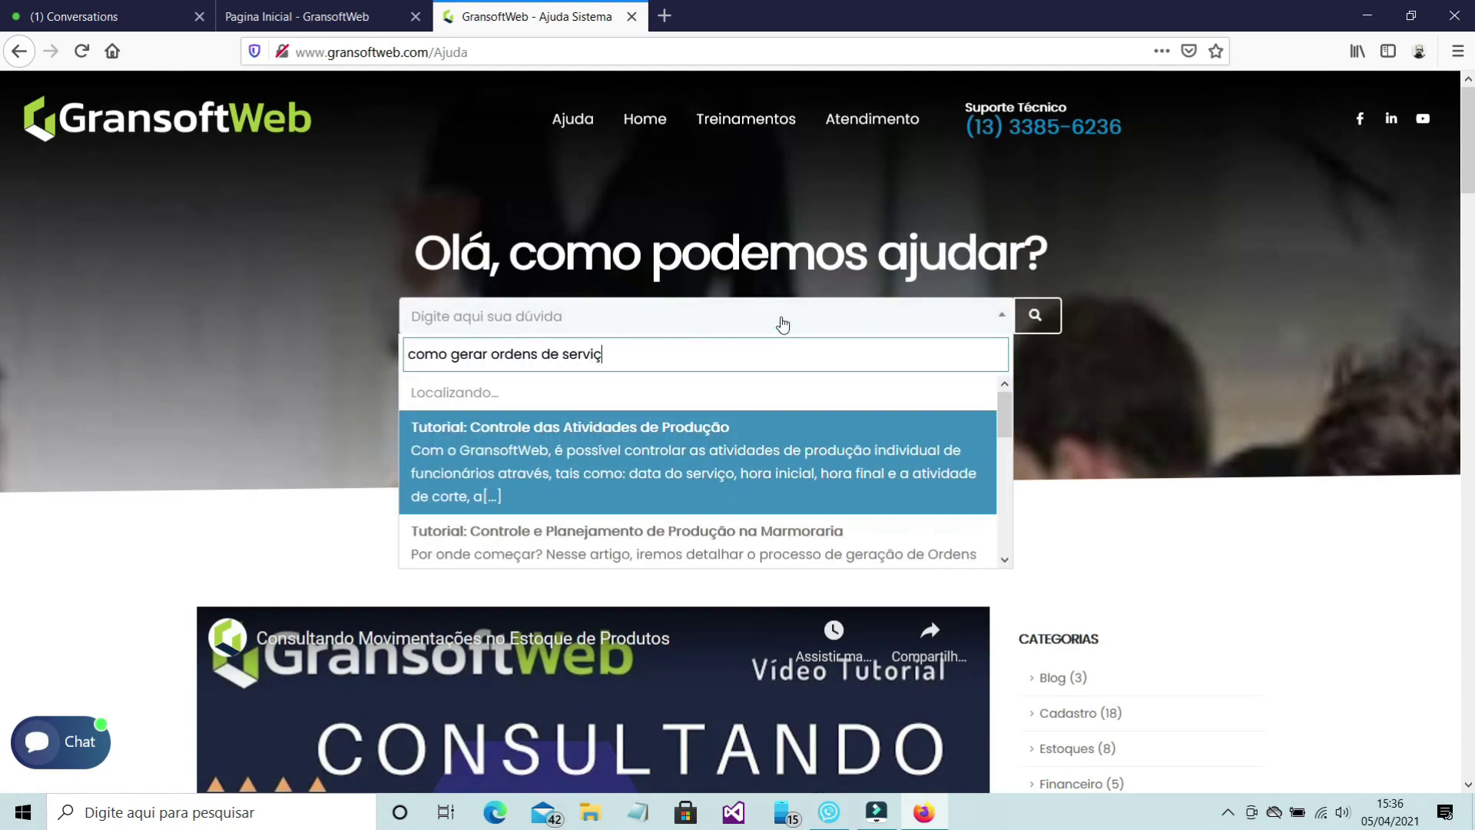